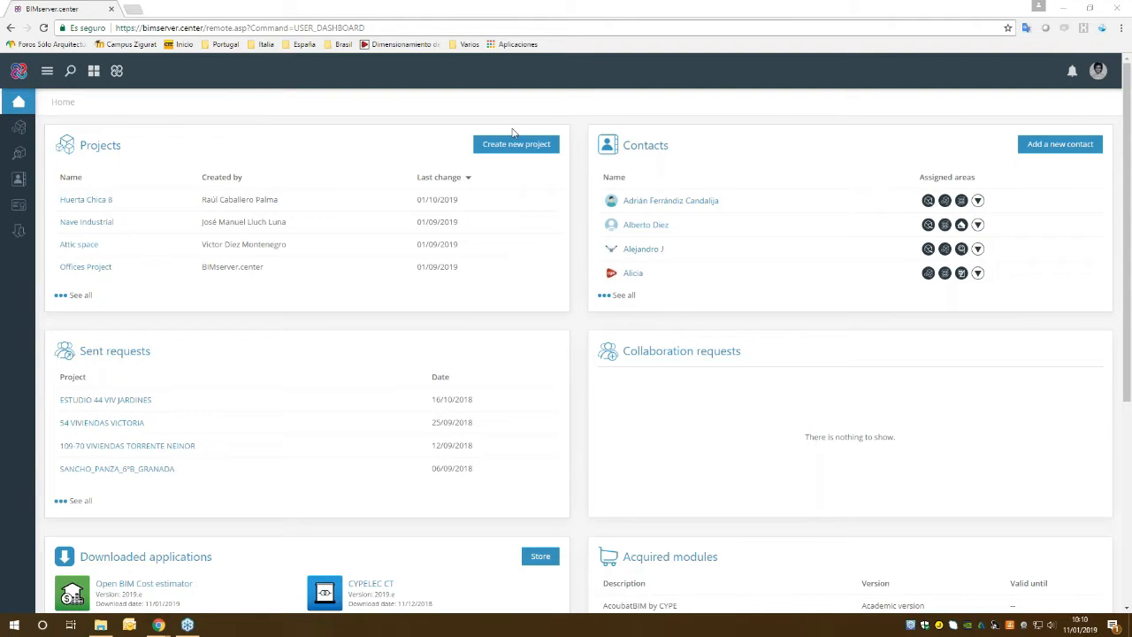
Open the Offices Project from the project list and orbit its 3D design to view the building.
click(49, 72)
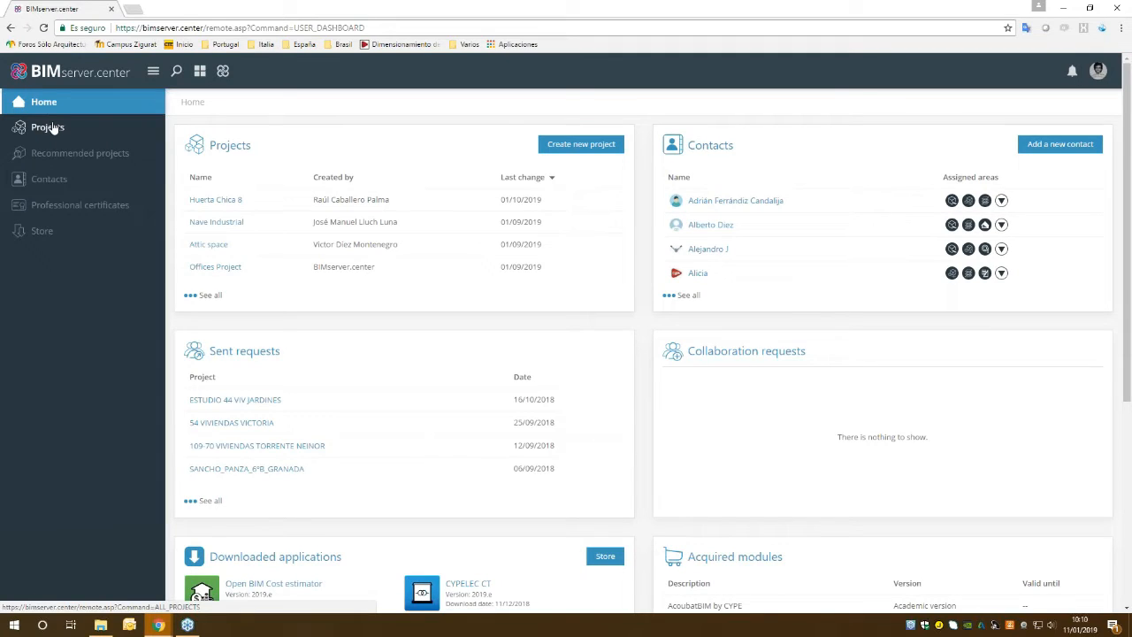
click(53, 127)
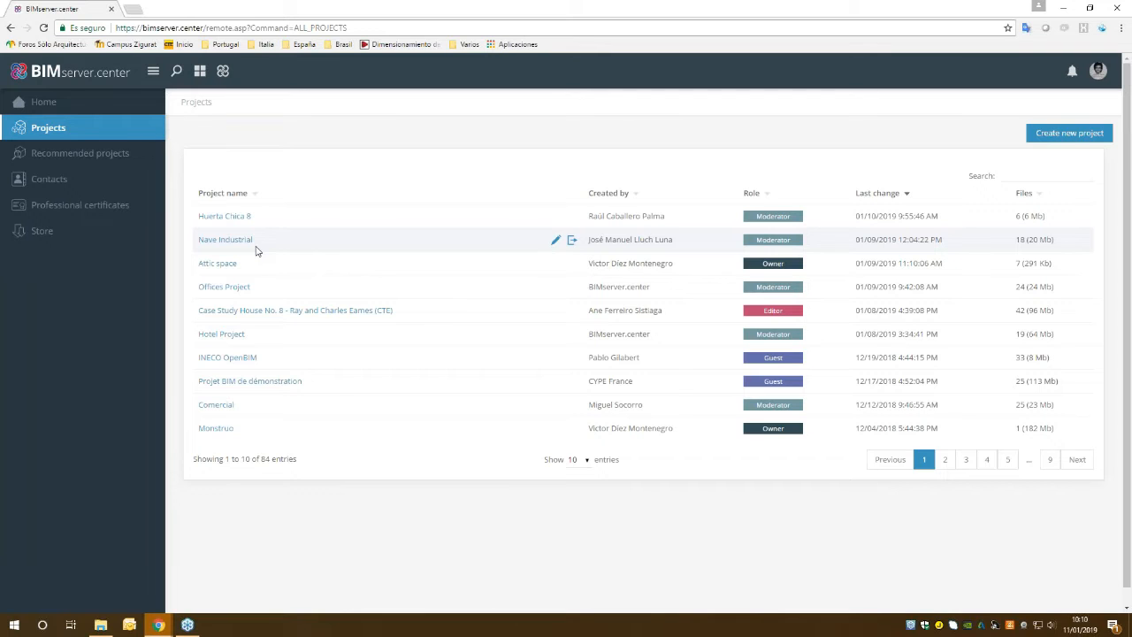
click(226, 289)
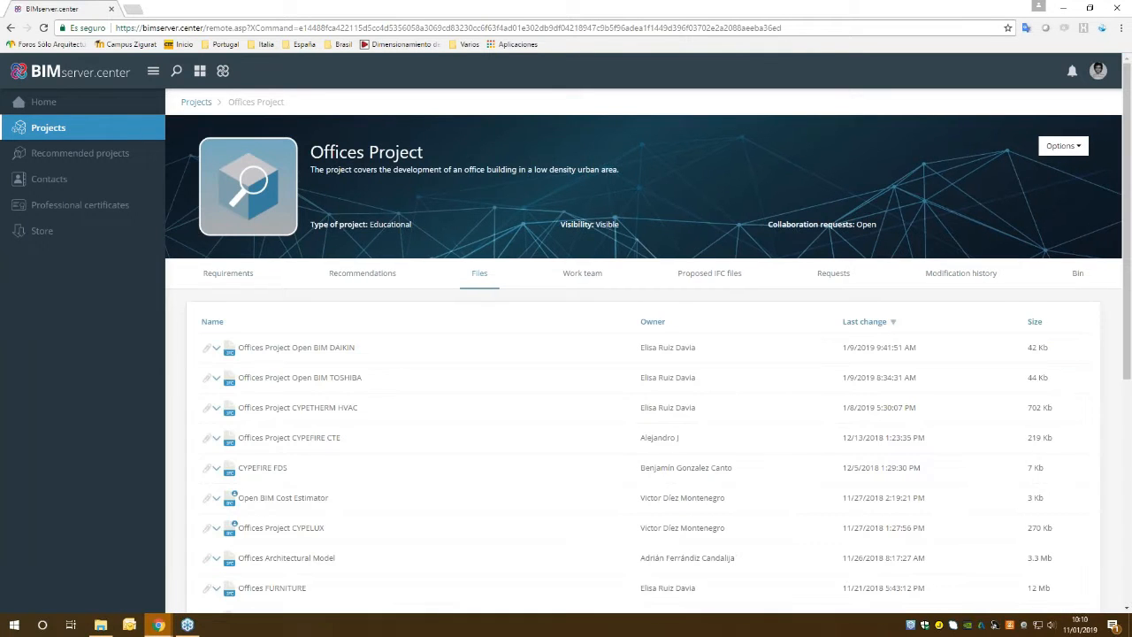
click(235, 280)
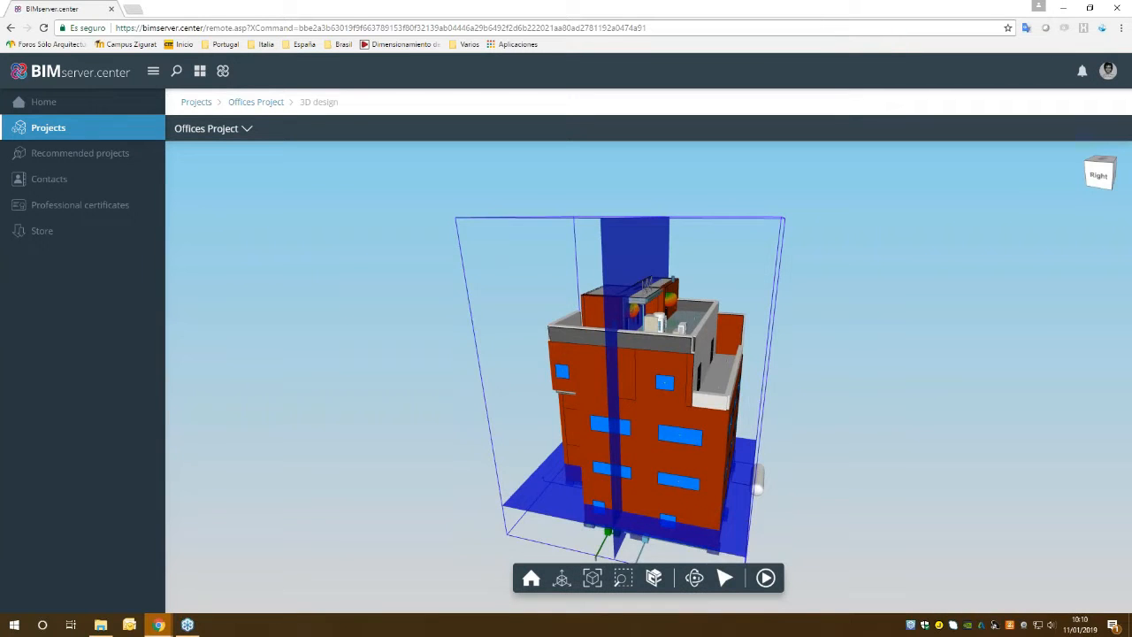
drag(750, 394, 618, 388)
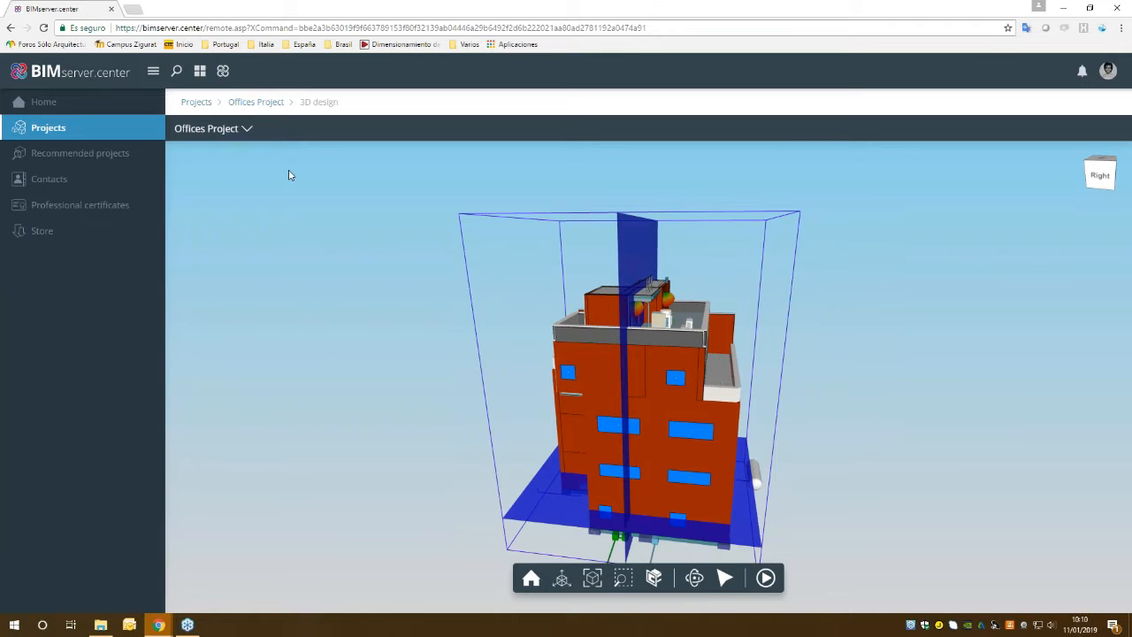
Search the BIMserver.center Store for "open bim cost estimator" and review the application's information page.
click(42, 234)
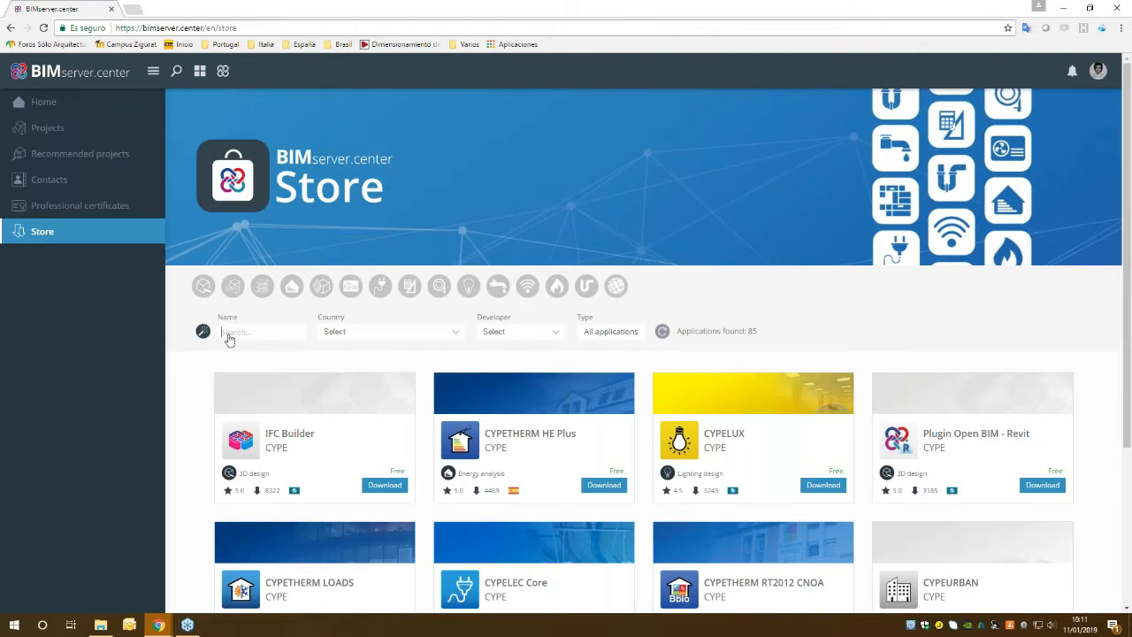
text(open bim cost estimator)
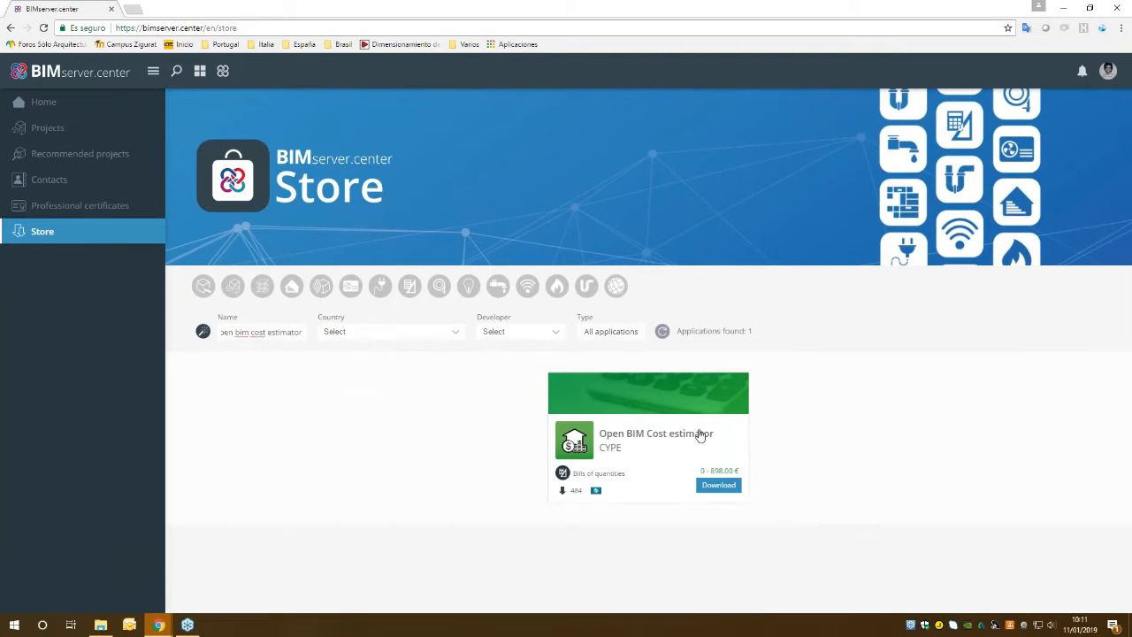
click(700, 433)
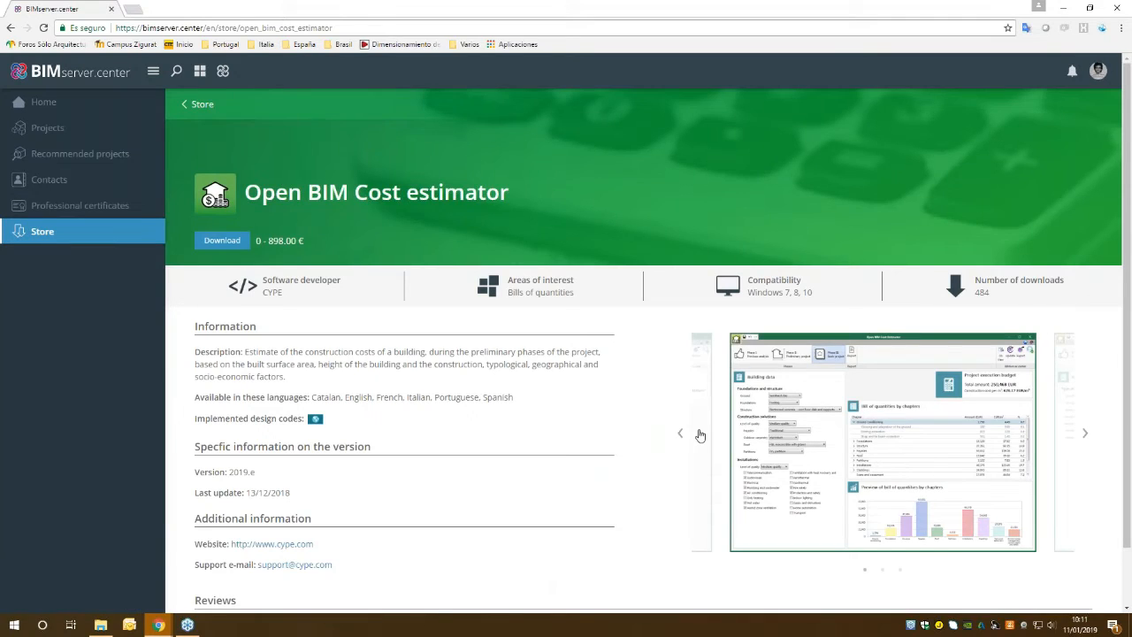
click(391, 30)
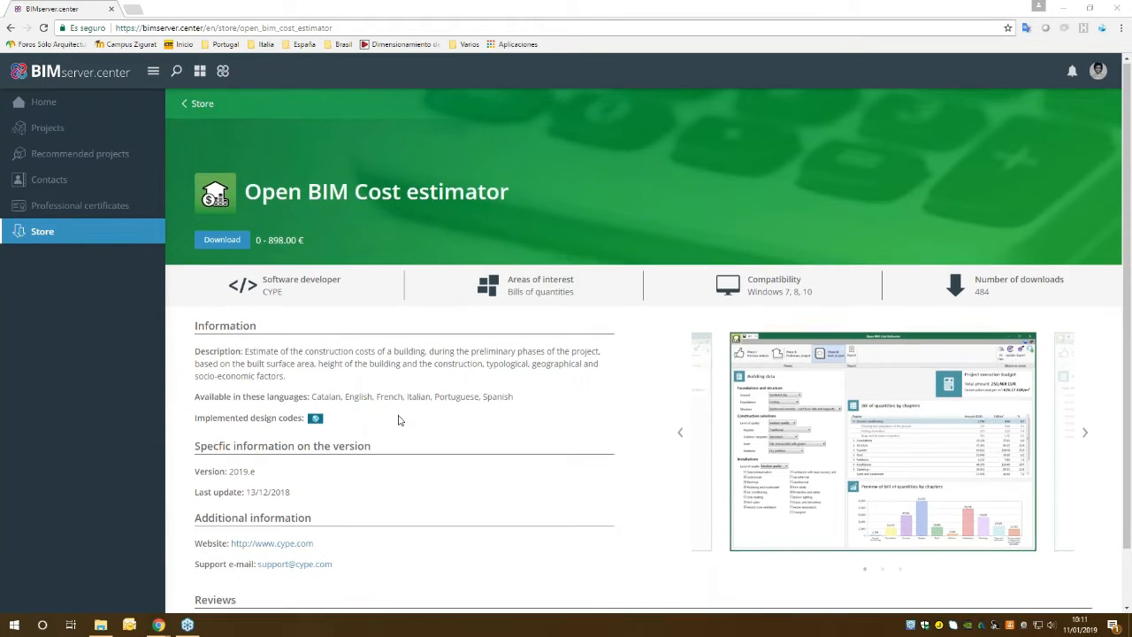
scroll(416, 411, down, 1)
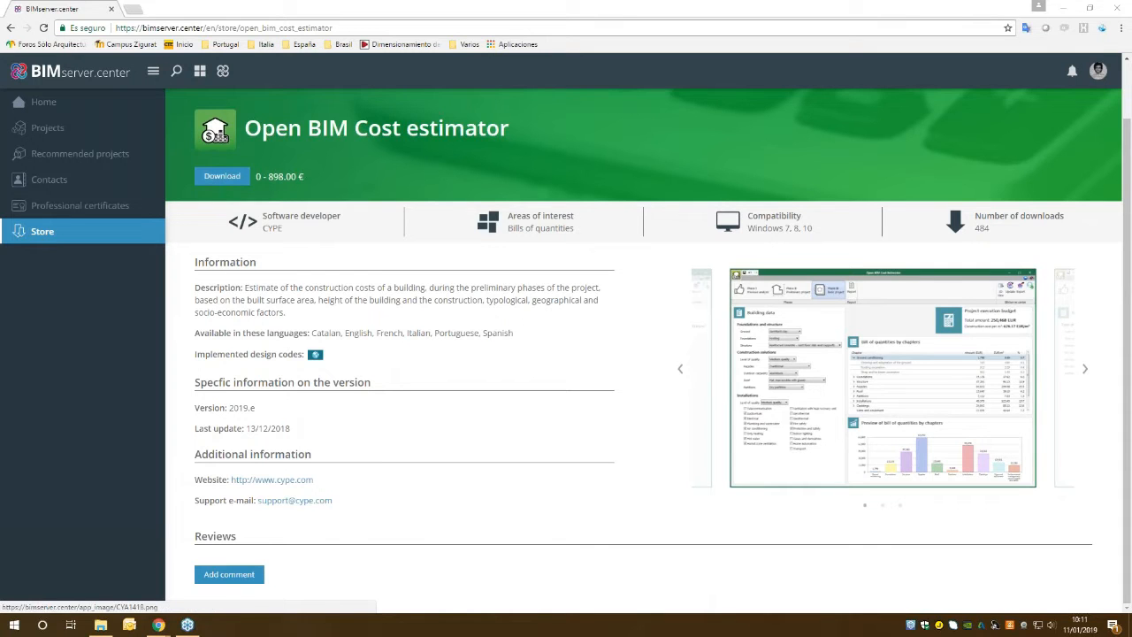
Switch to BIMserver.center Sync, check the synchronisation status of Offices Project, and put the window away.
click(1066, 7)
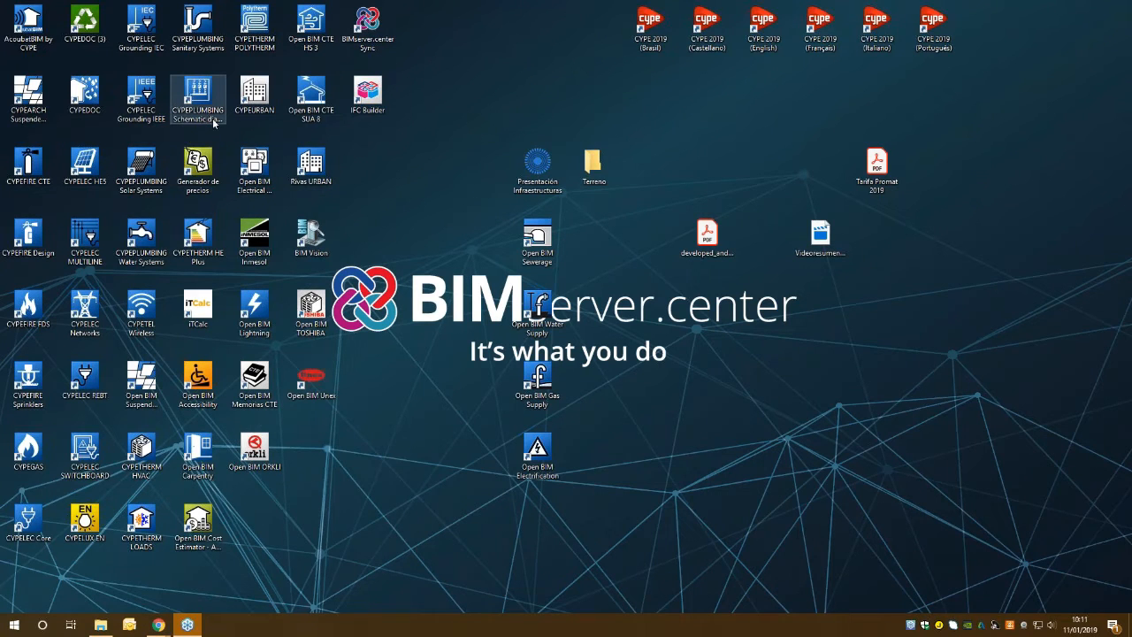
click(367, 28)
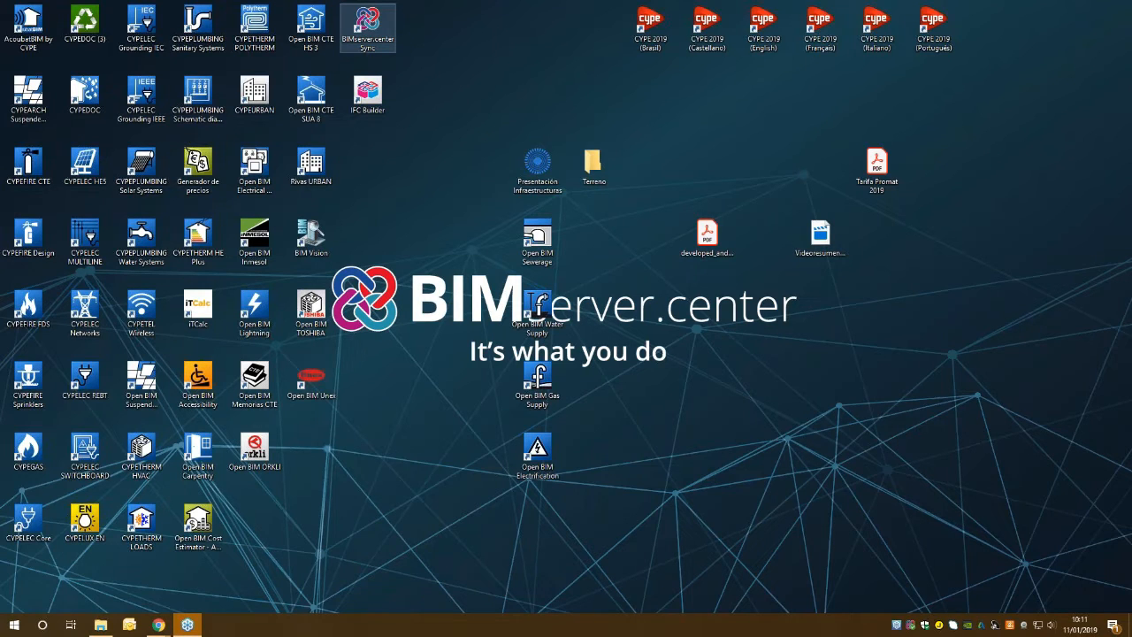
click(912, 629)
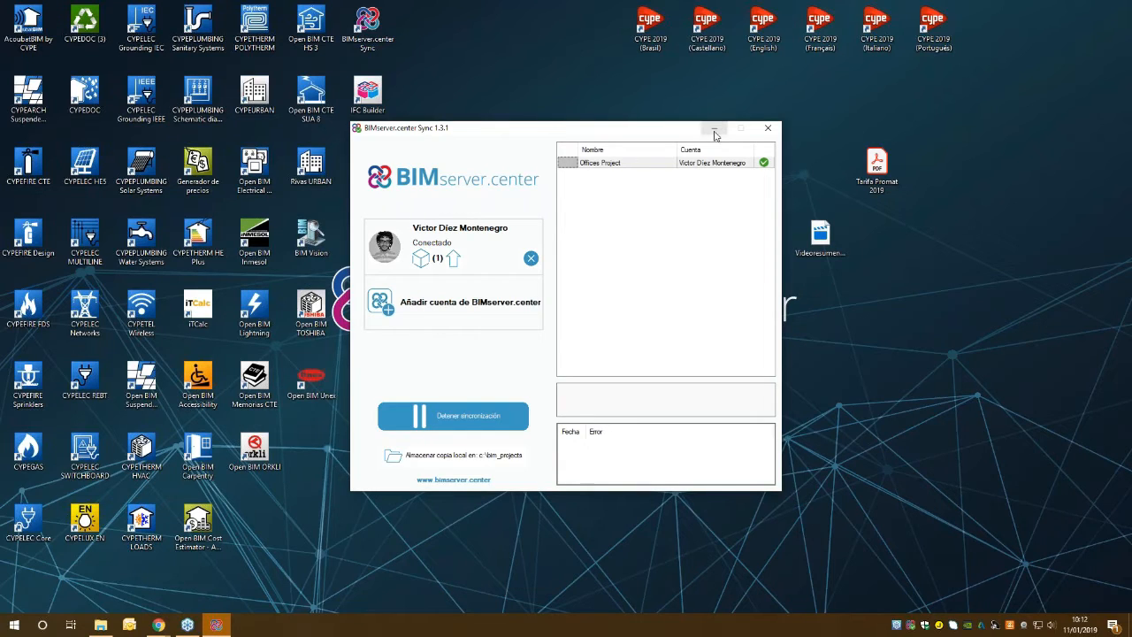
click(603, 165)
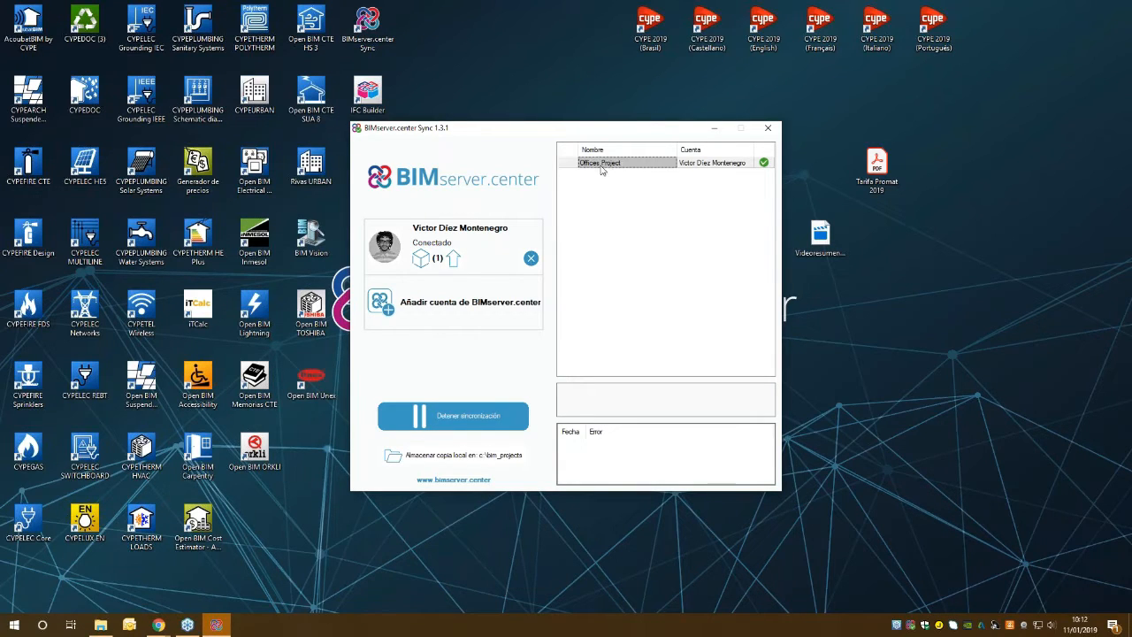
click(712, 130)
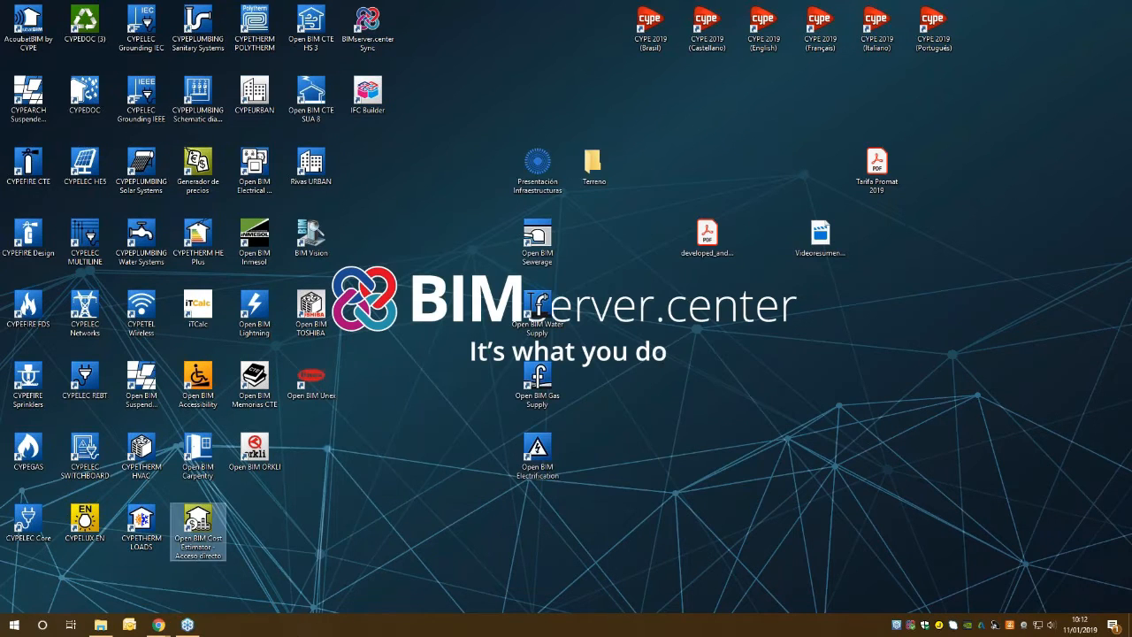
Launch Open BIM Cost Estimator and create a project file named new, accepting the licence information.
double_click(203, 526)
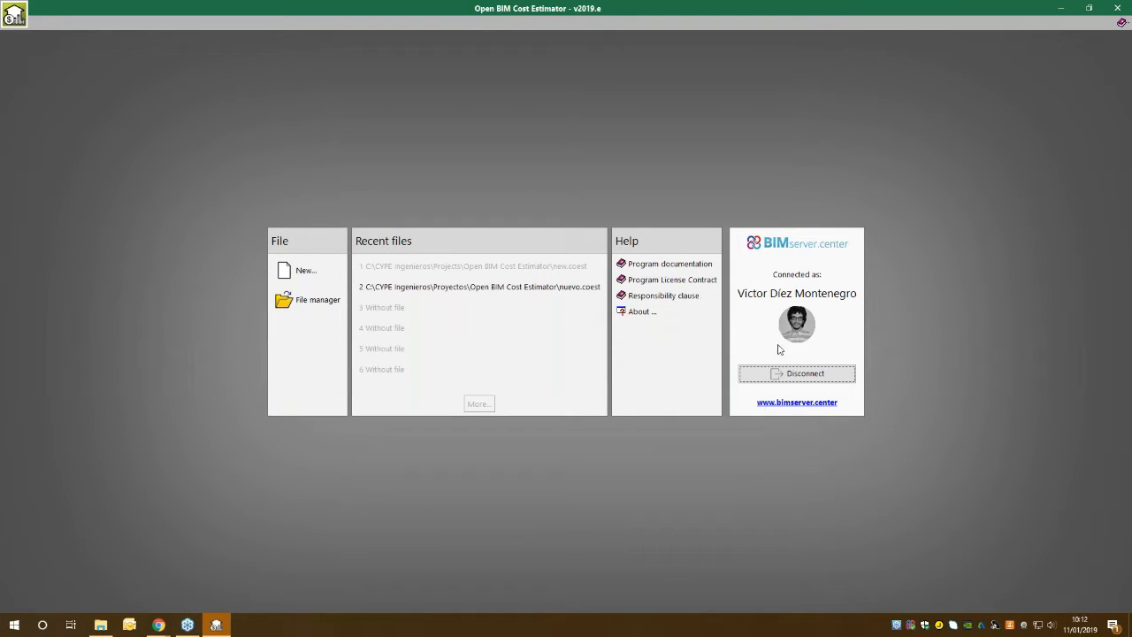
click(293, 271)
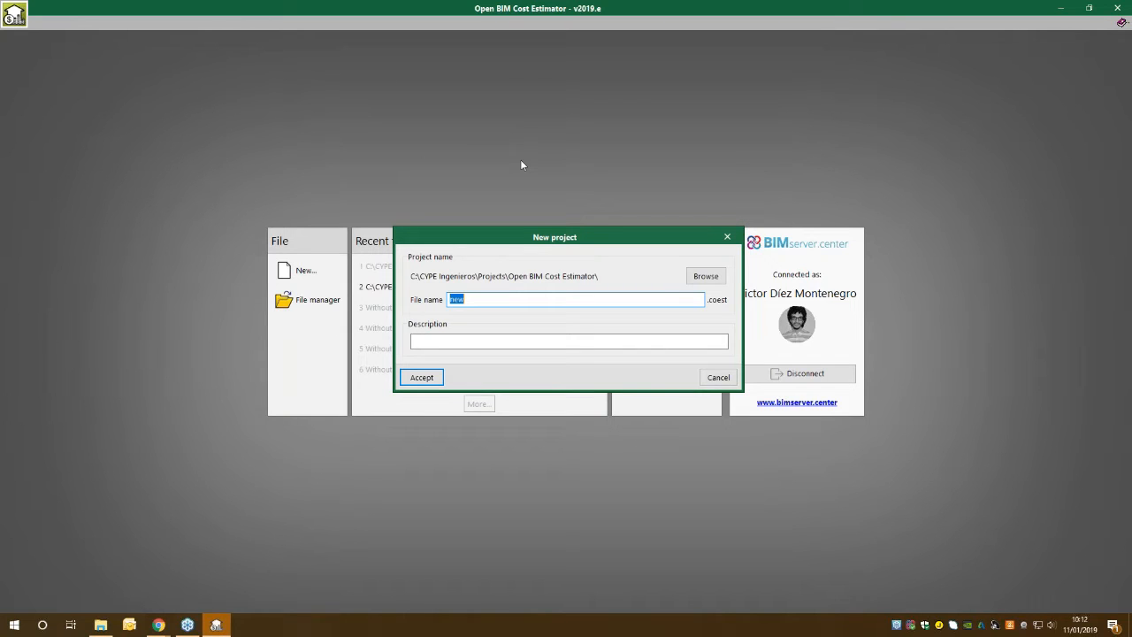
click(414, 377)
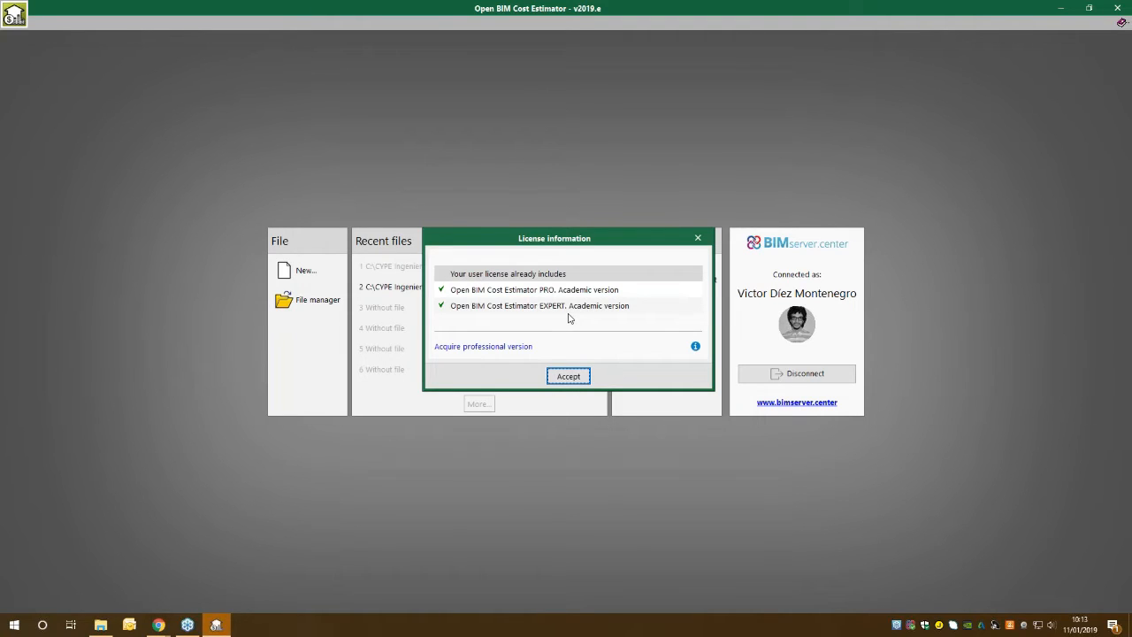
click(568, 376)
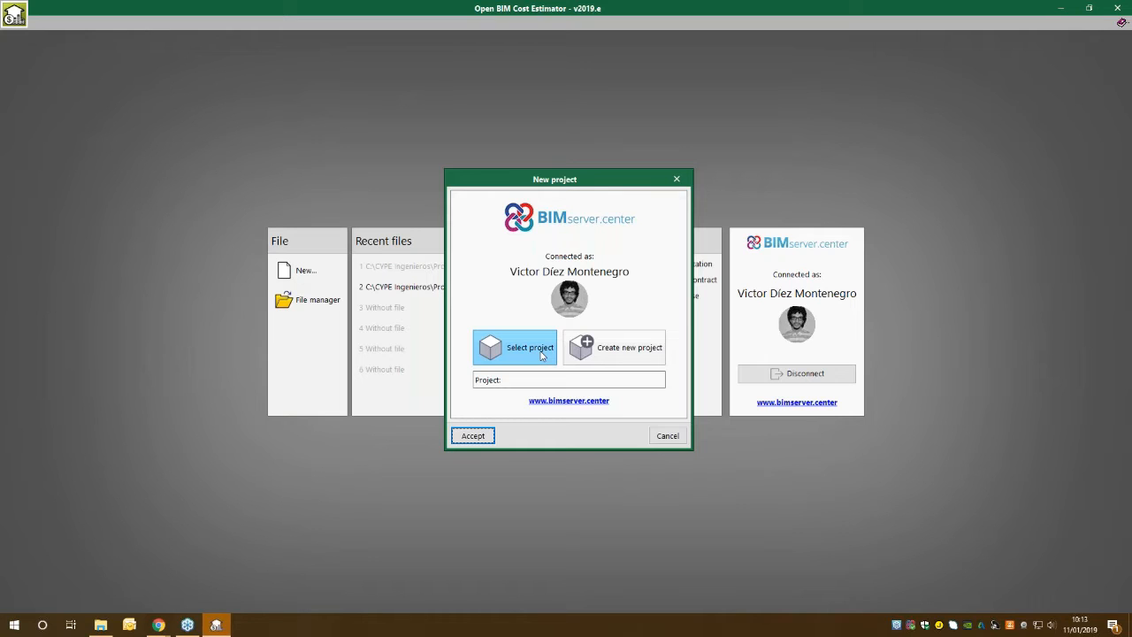
Link the new file to the BIMserver.center project Offices Project, sorting the project list by creator to find it.
click(542, 355)
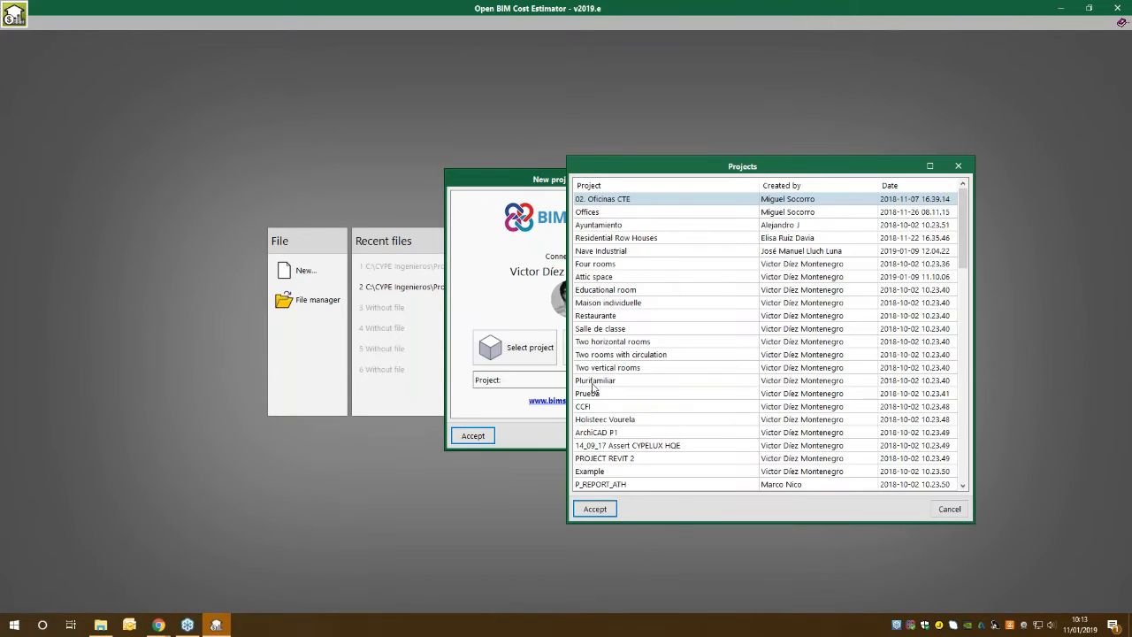
click(637, 185)
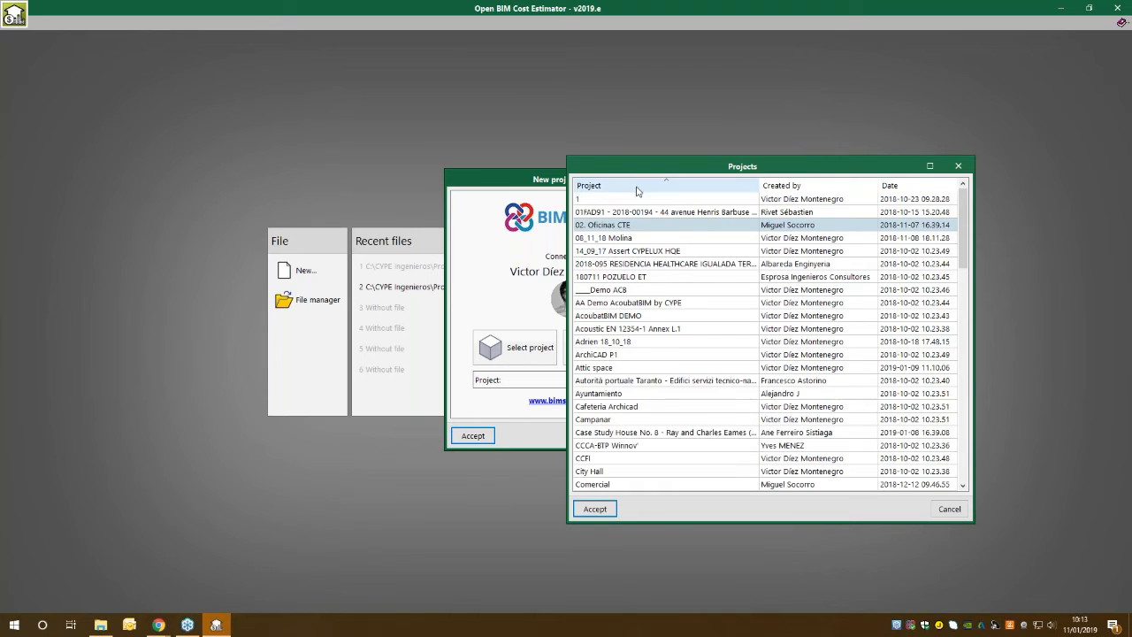
click(807, 185)
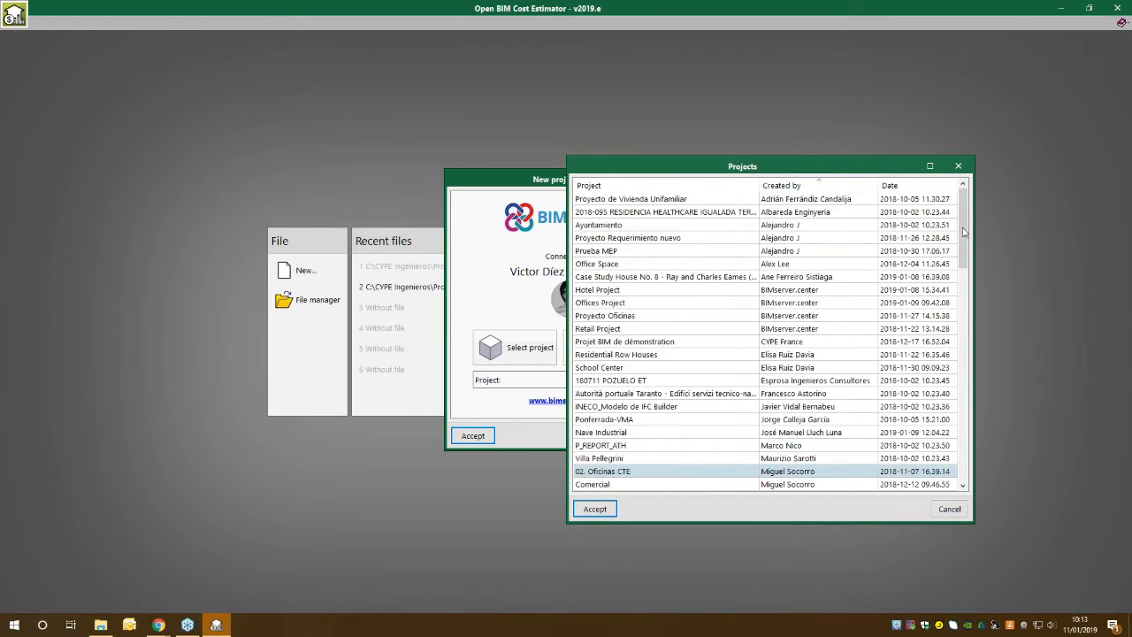
click(600, 303)
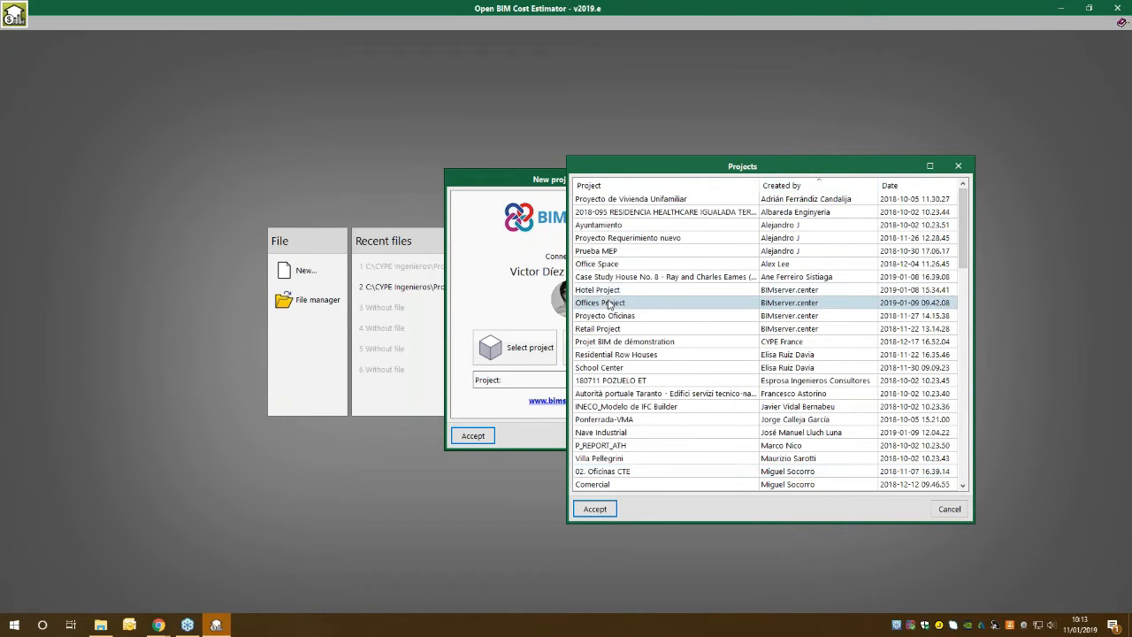
double_click(600, 302)
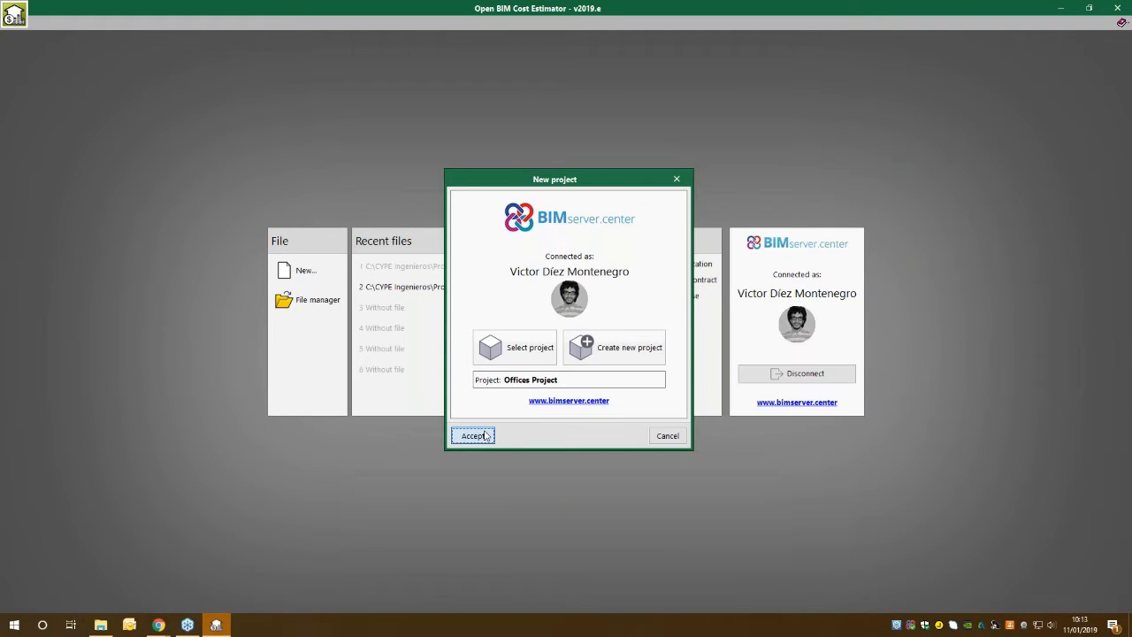
click(472, 435)
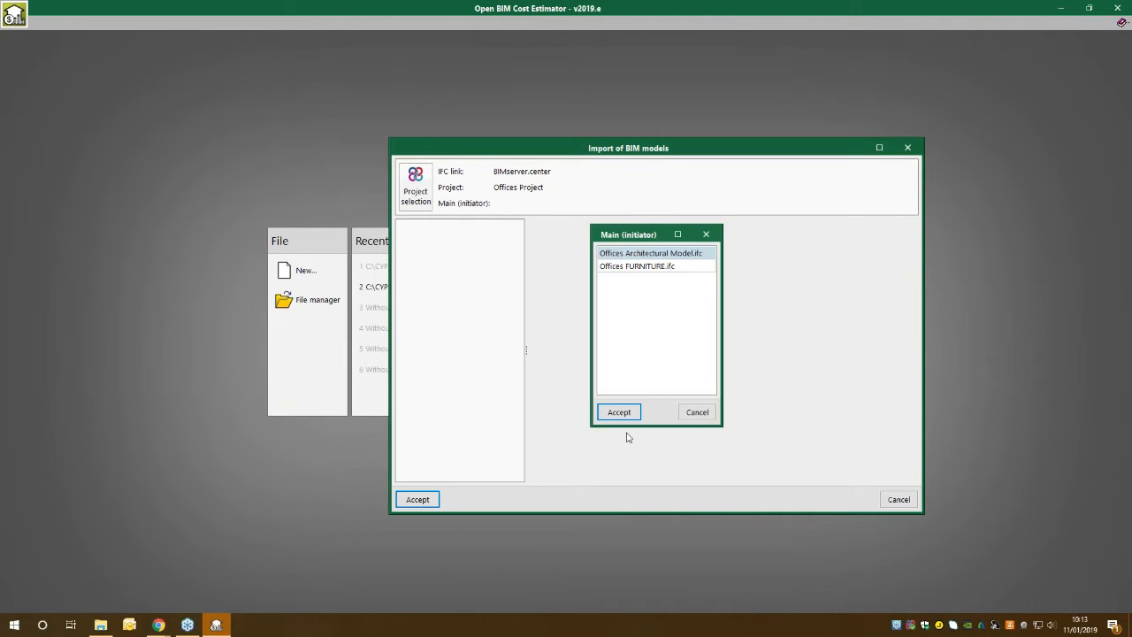
Import Offices Architectural Model.ifc as the main model, including the Offices FURNITURE file from Autodesk Revit 2019.
click(620, 413)
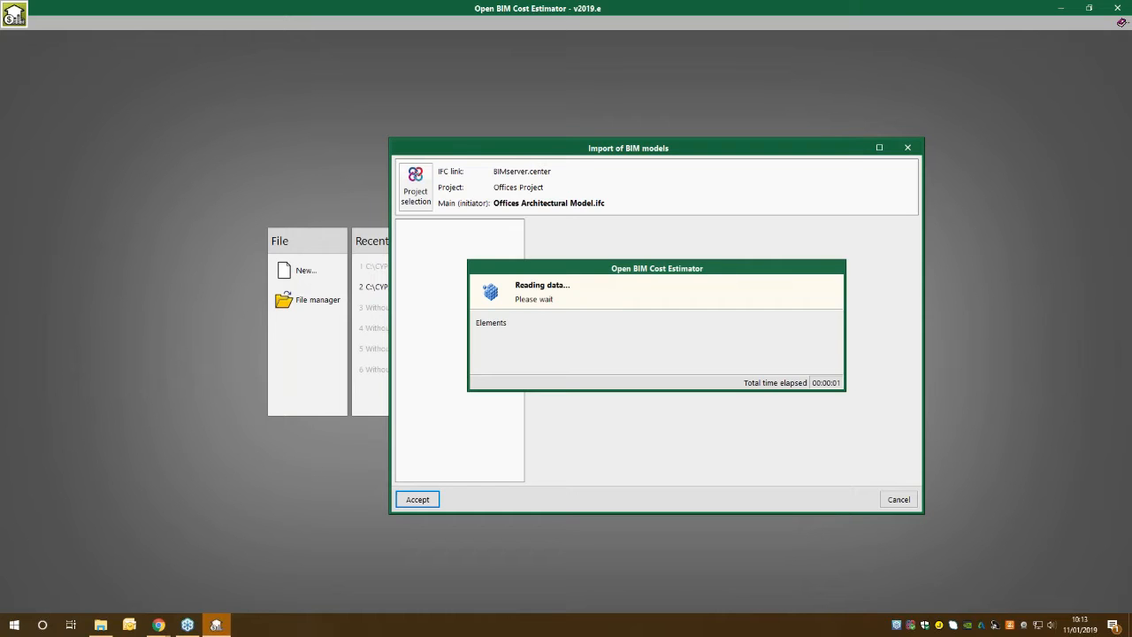
drag(526, 351, 535, 351)
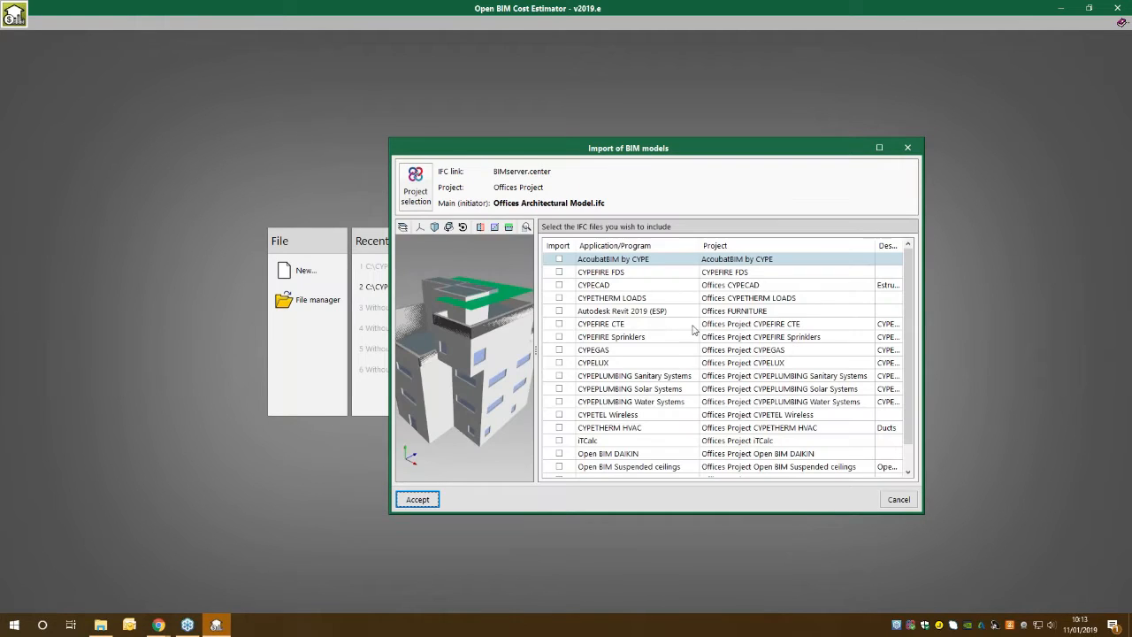
drag(752, 149, 652, 69)
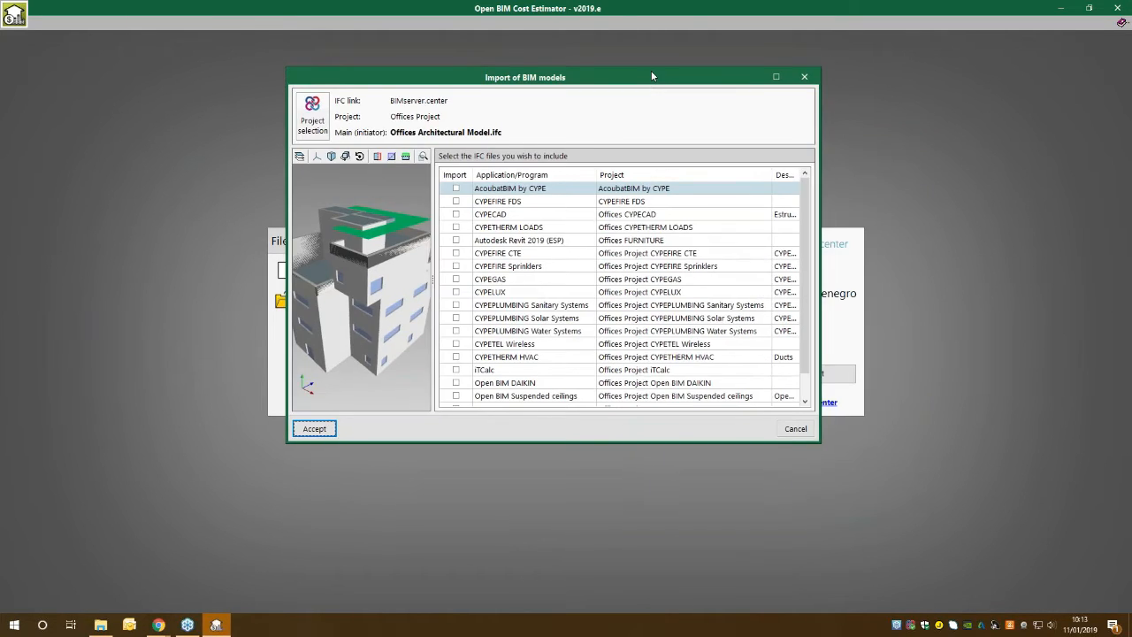
double_click(651, 69)
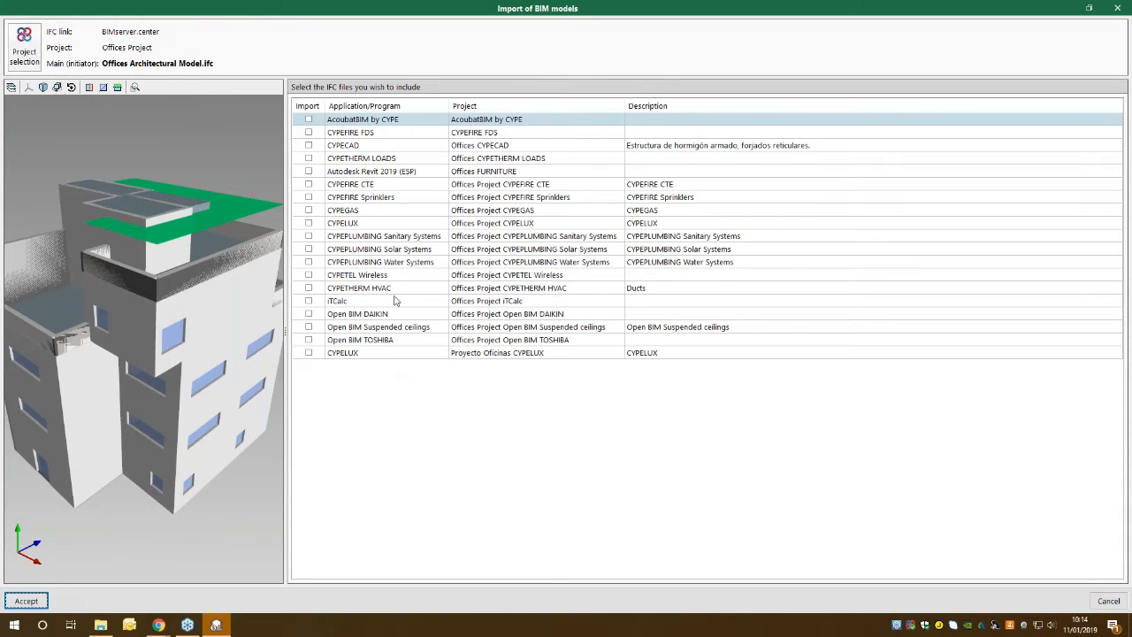
click(309, 172)
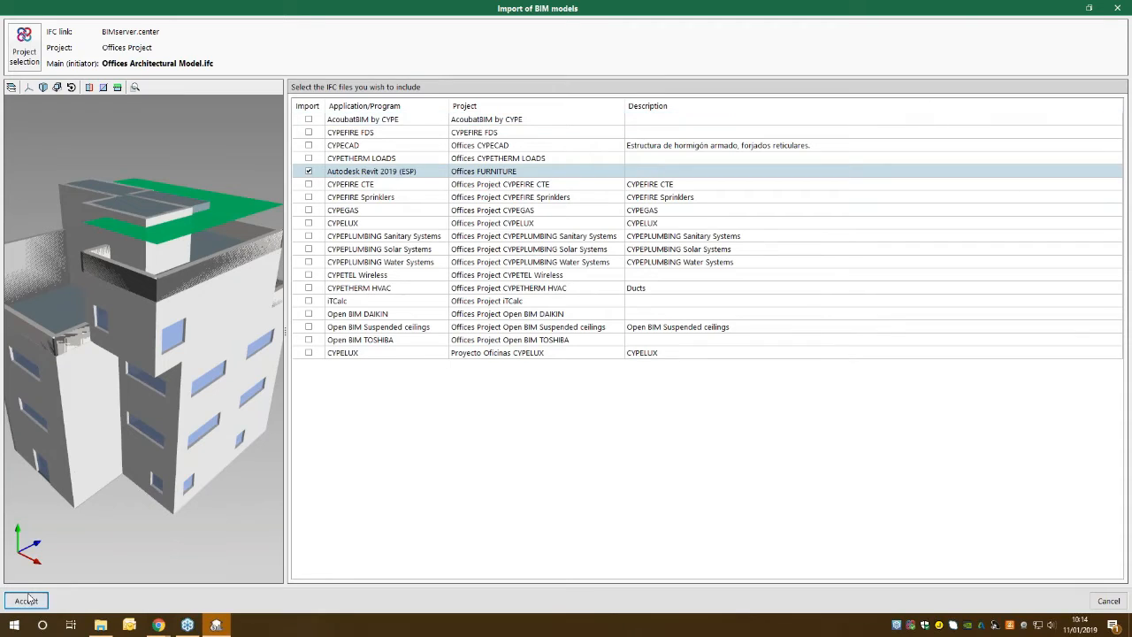
click(27, 601)
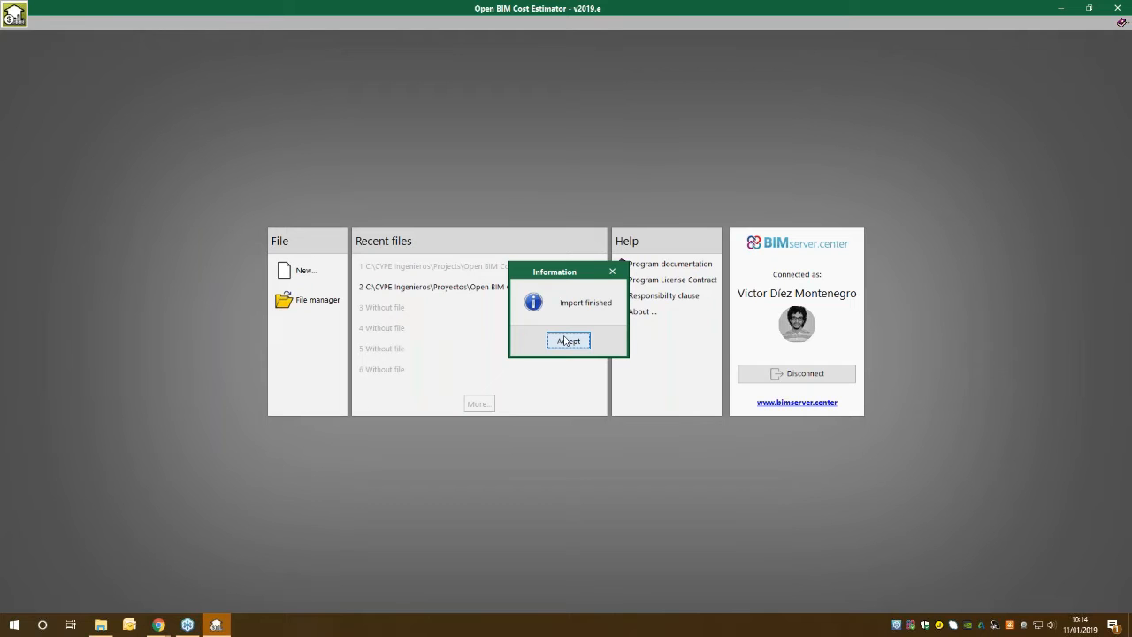
click(568, 340)
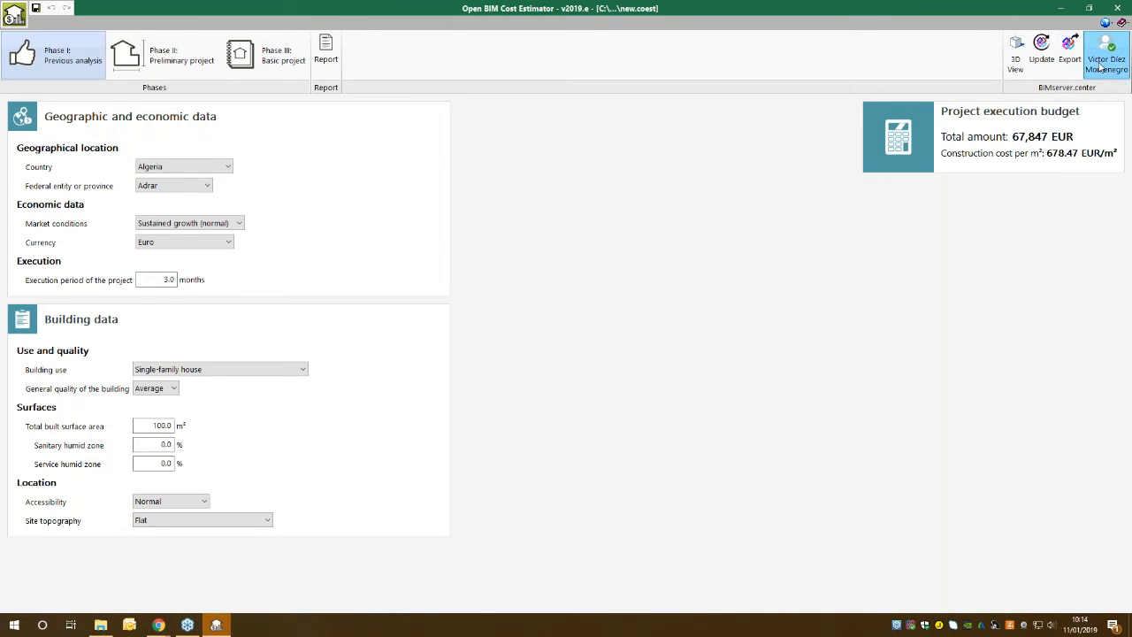
Open the 3D view of the imported building and move a horizontal section plane through it to inspect the interior floors.
click(1016, 55)
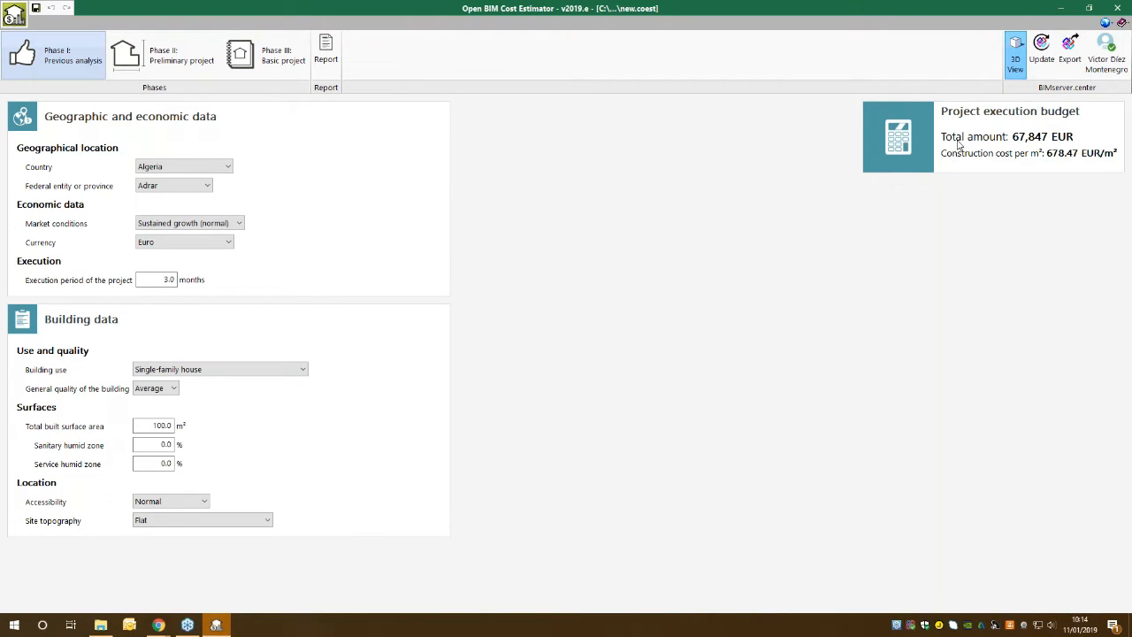
mouse_move(617, 315)
mouse_down()
mouse_move(640, 298)
mouse_move(597, 313)
mouse_up()
drag(618, 142, 623, 75)
click(493, 89)
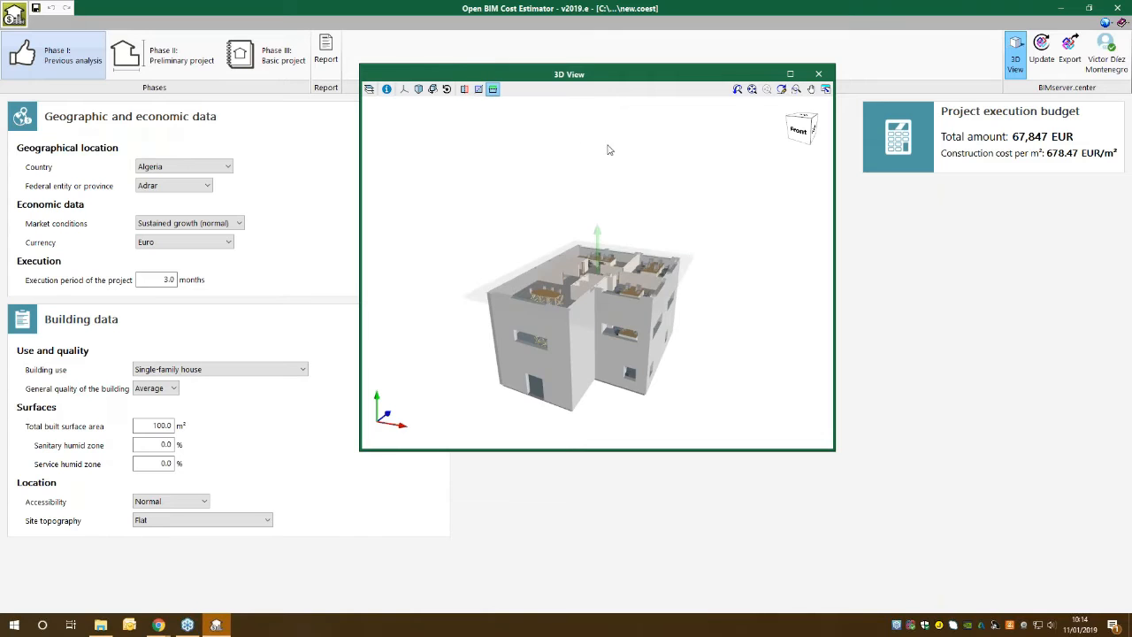
drag(646, 282, 598, 180)
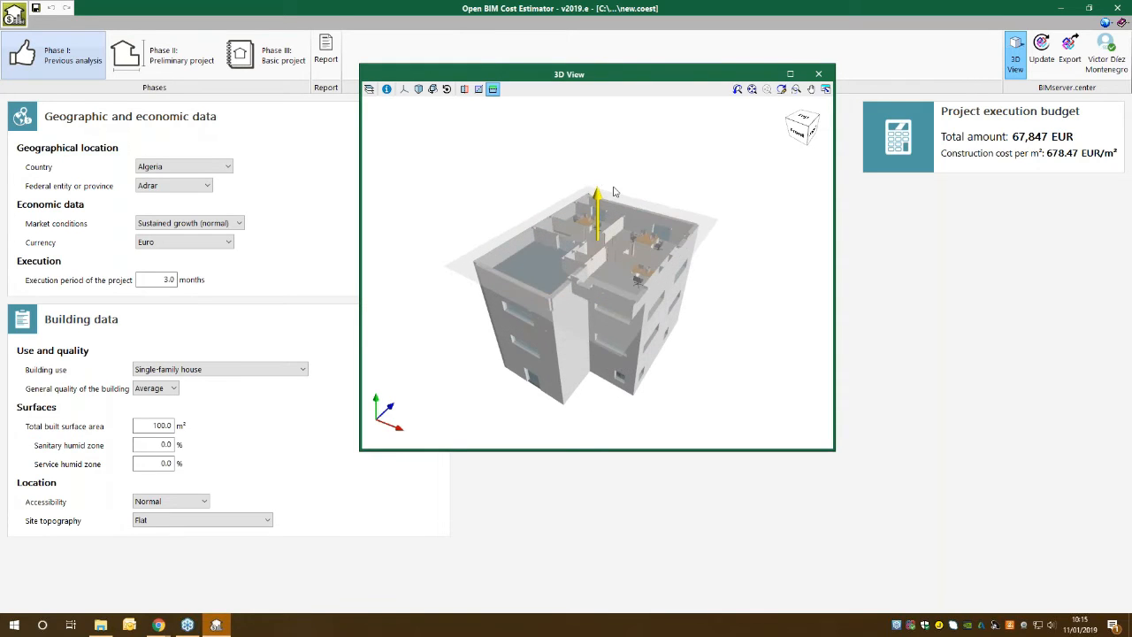
Take a closer look at the sectioned office interior and close the 3D view.
scroll(610, 204, up, 5)
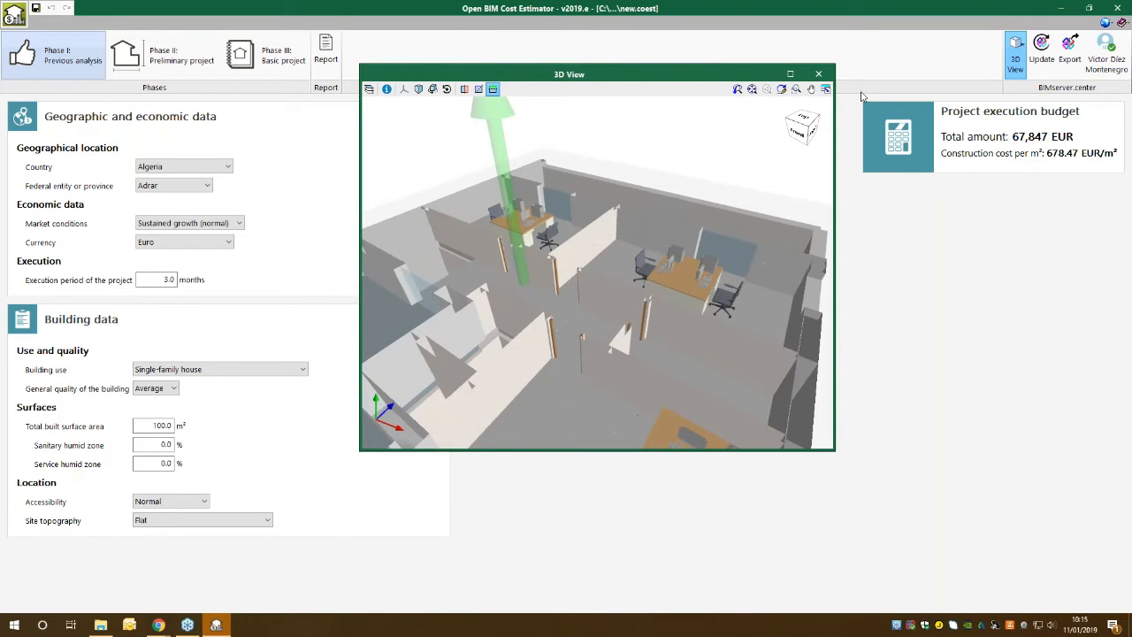
click(820, 76)
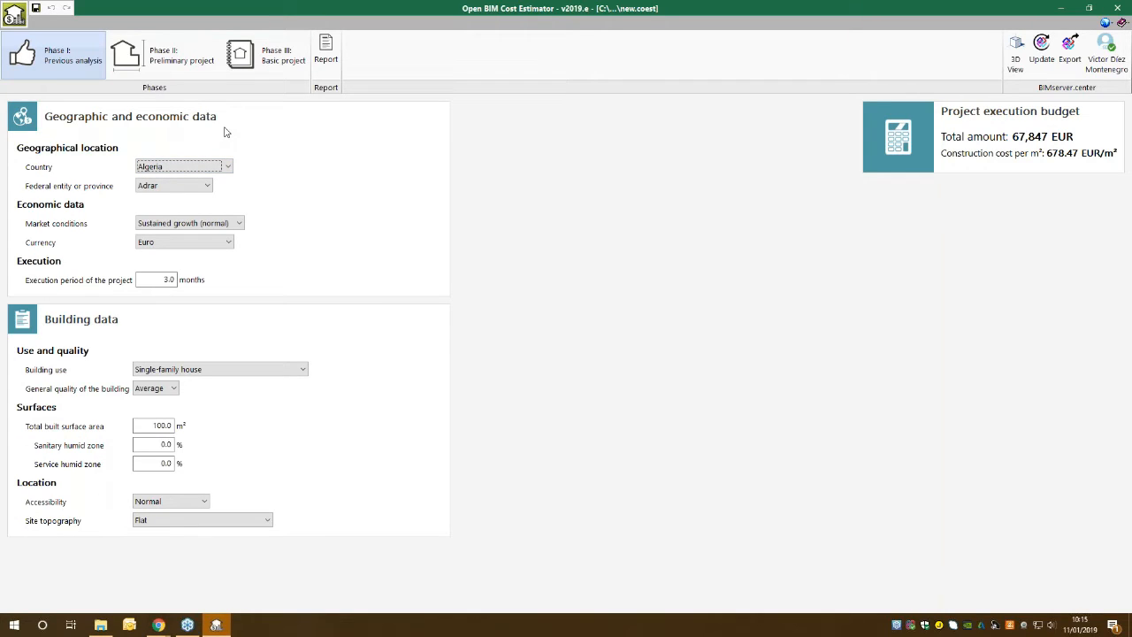
Set the geographical location to United States as the country and New York as the federal entity.
click(168, 166)
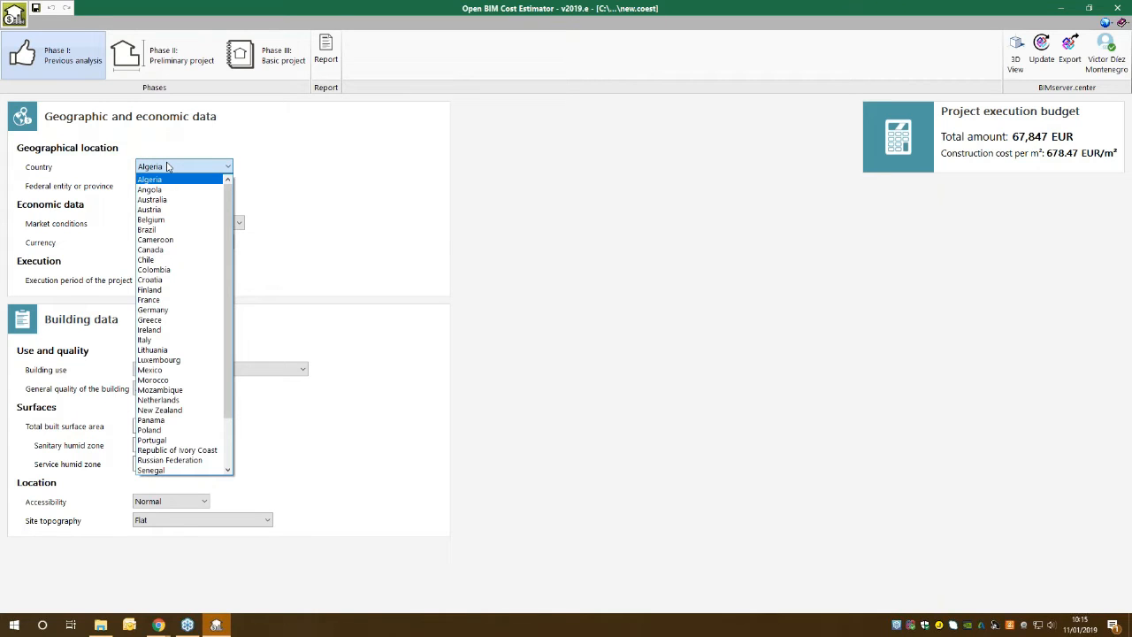
scroll(228, 387, down, 2)
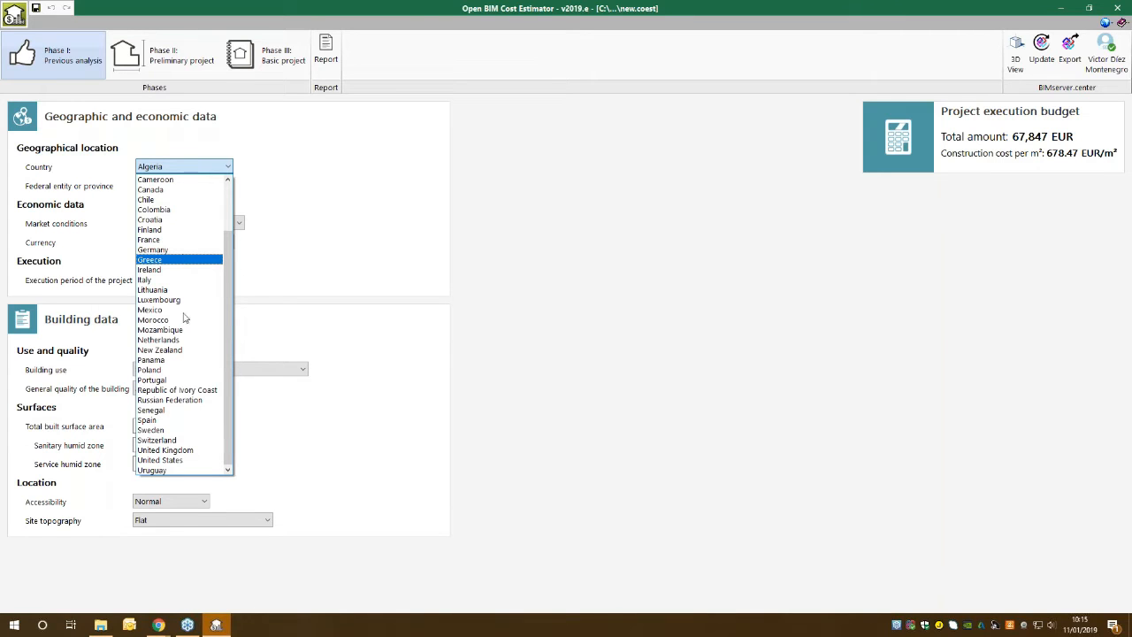
click(202, 460)
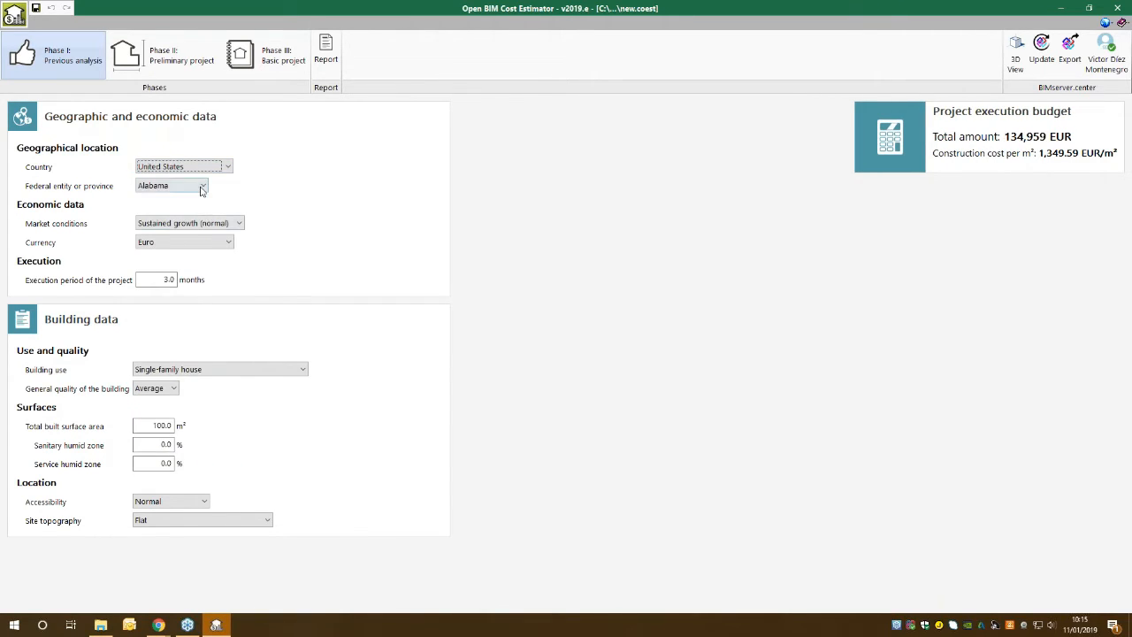
click(203, 186)
scroll(197, 389, down, 2)
click(193, 449)
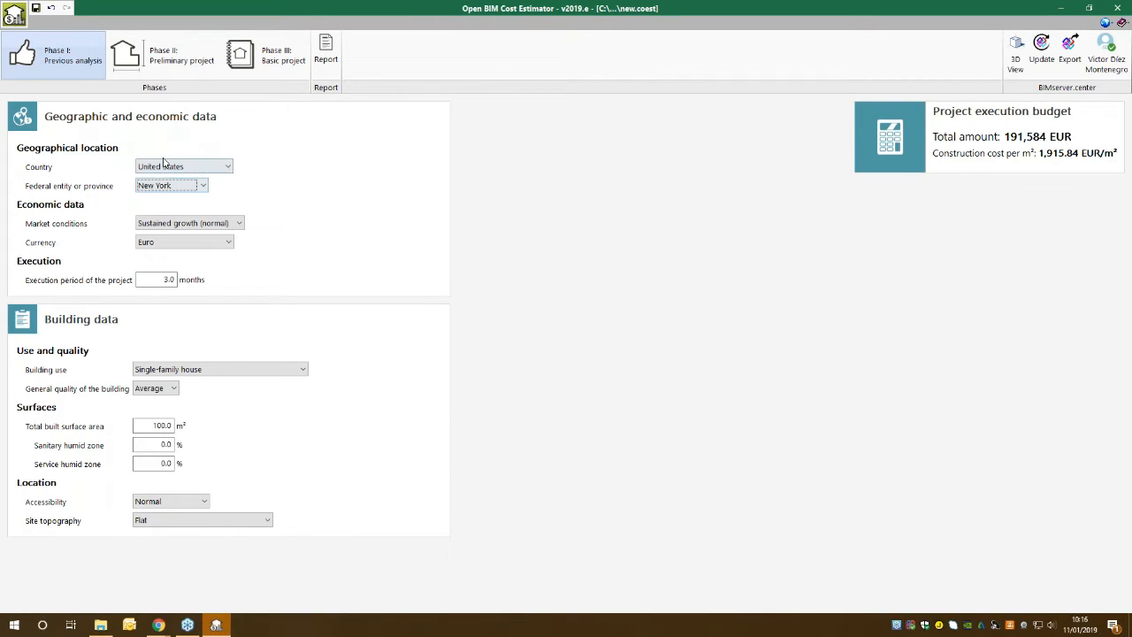
Switch the federal entity to New Mexico to compare the budget, and restore New York.
click(191, 185)
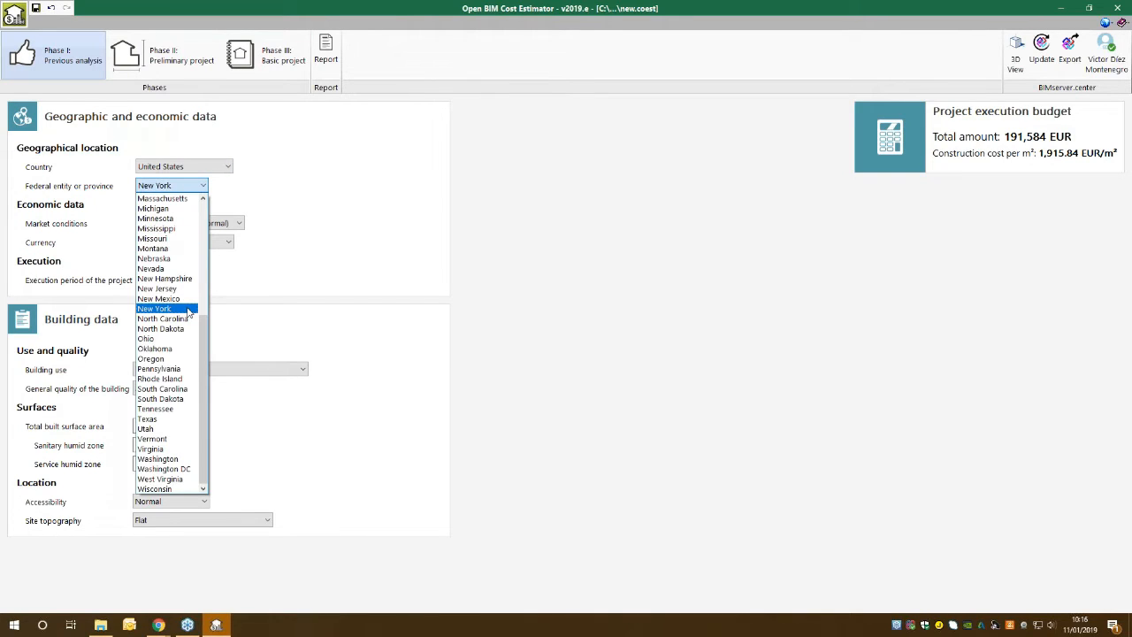
click(177, 299)
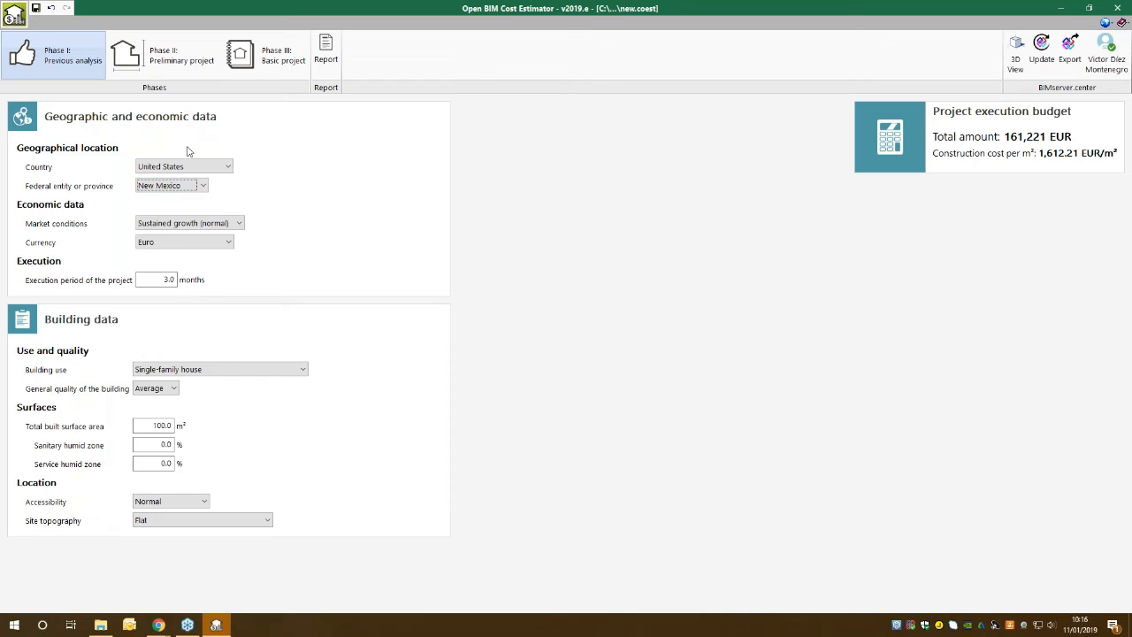
click(184, 185)
click(185, 309)
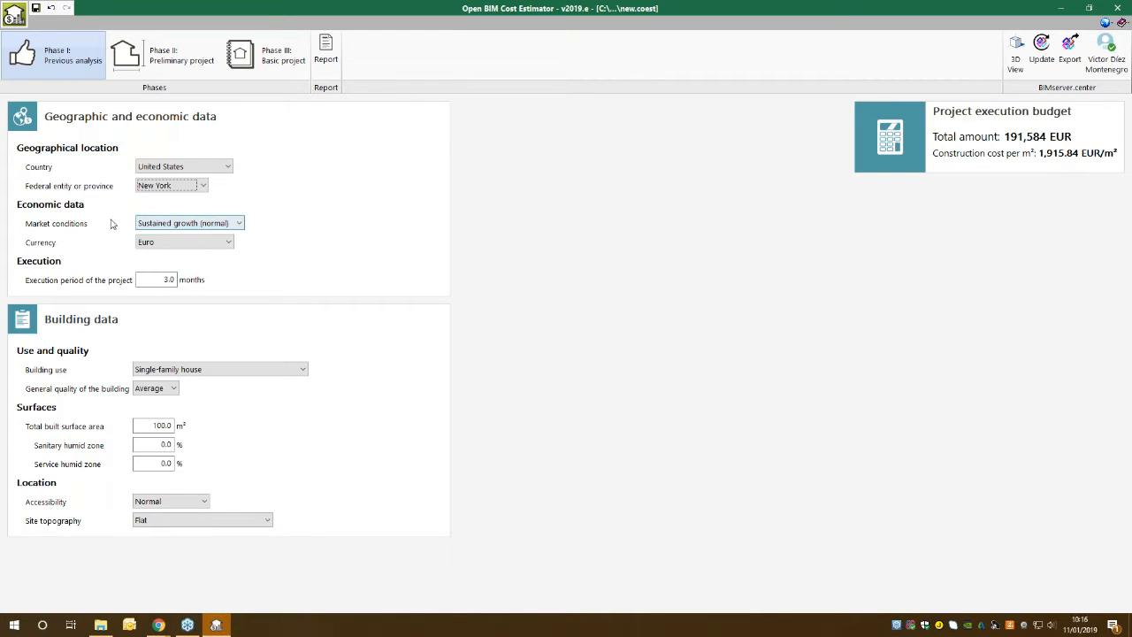
Try the Real estate crisis and Real estate boom market conditions, and restore Sustained growth (normal).
click(181, 225)
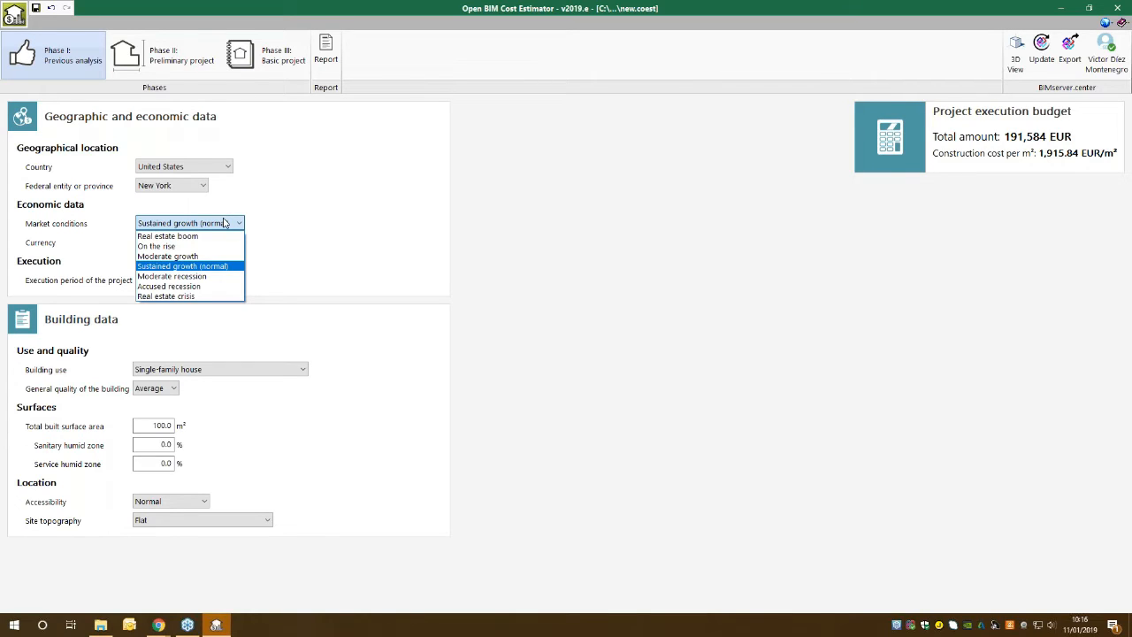
click(204, 297)
click(216, 227)
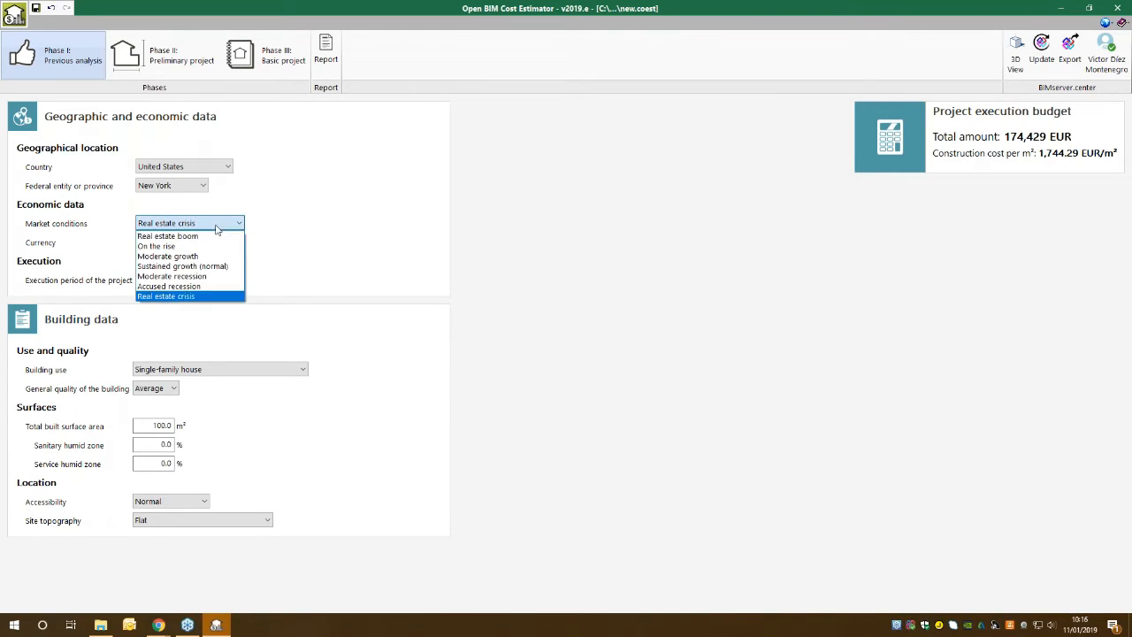
click(217, 234)
click(215, 228)
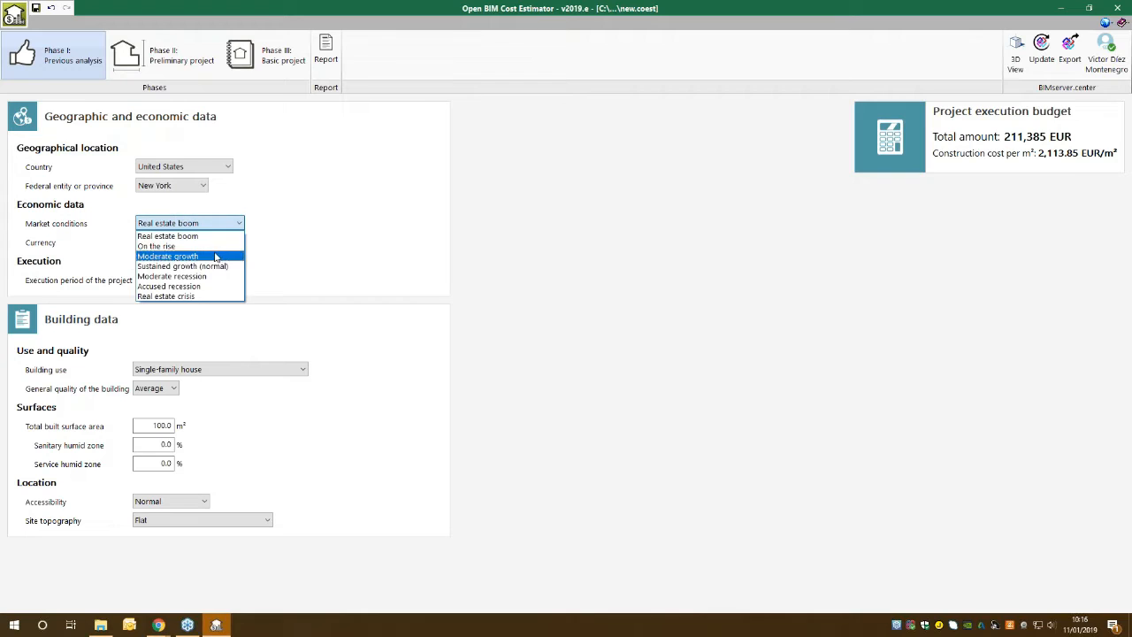
click(219, 264)
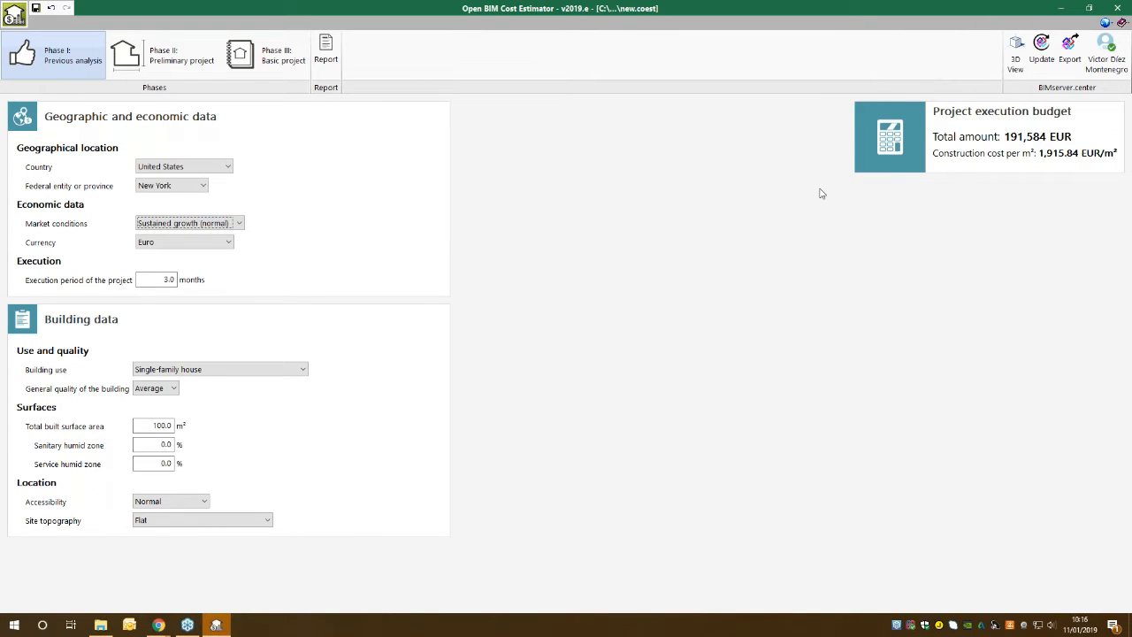
Set the budget currency to Currency of the country.
click(231, 245)
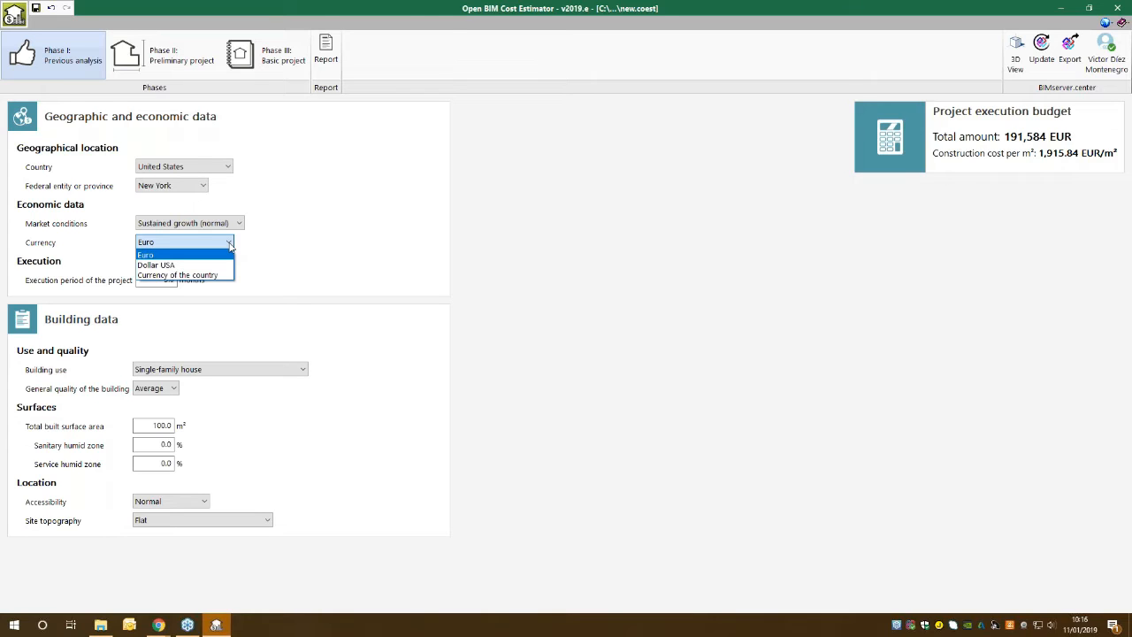
click(230, 245)
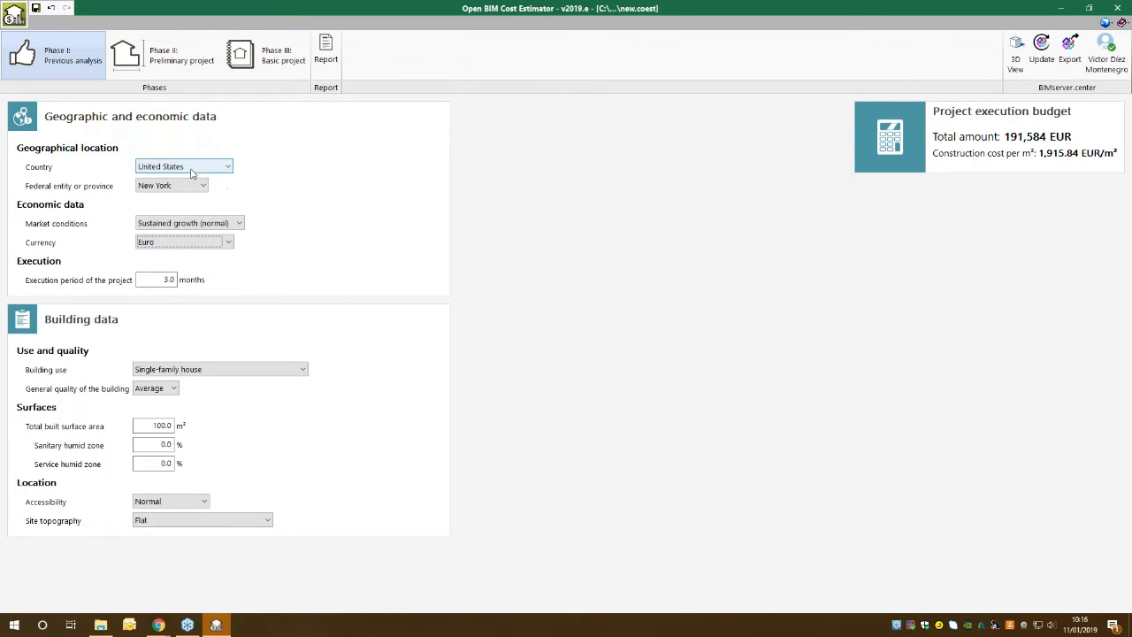
click(196, 242)
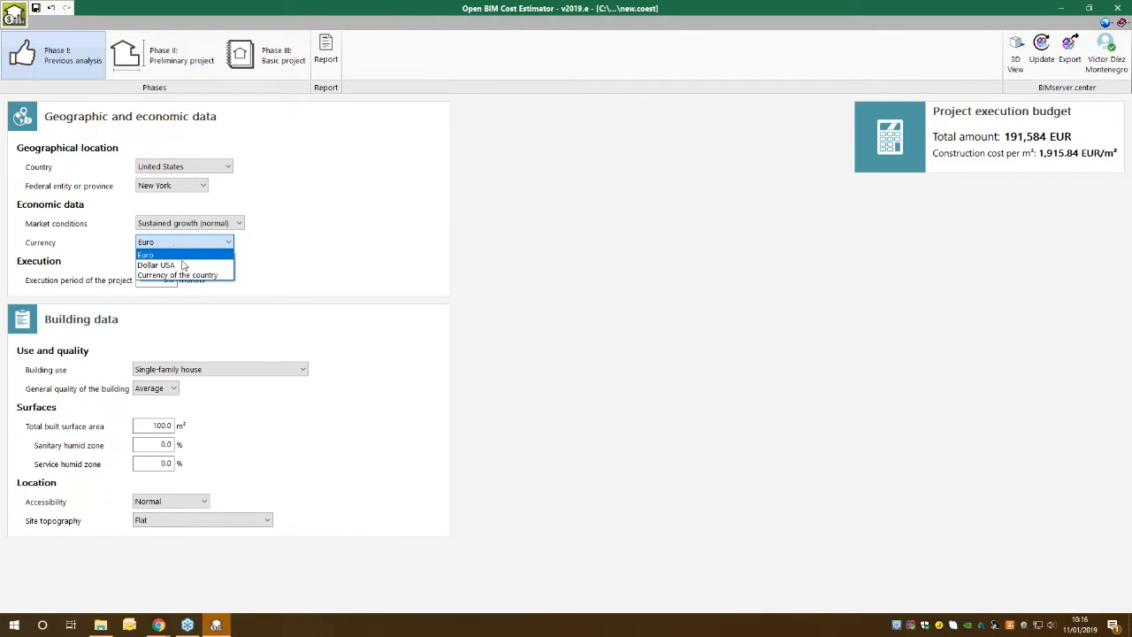
click(206, 276)
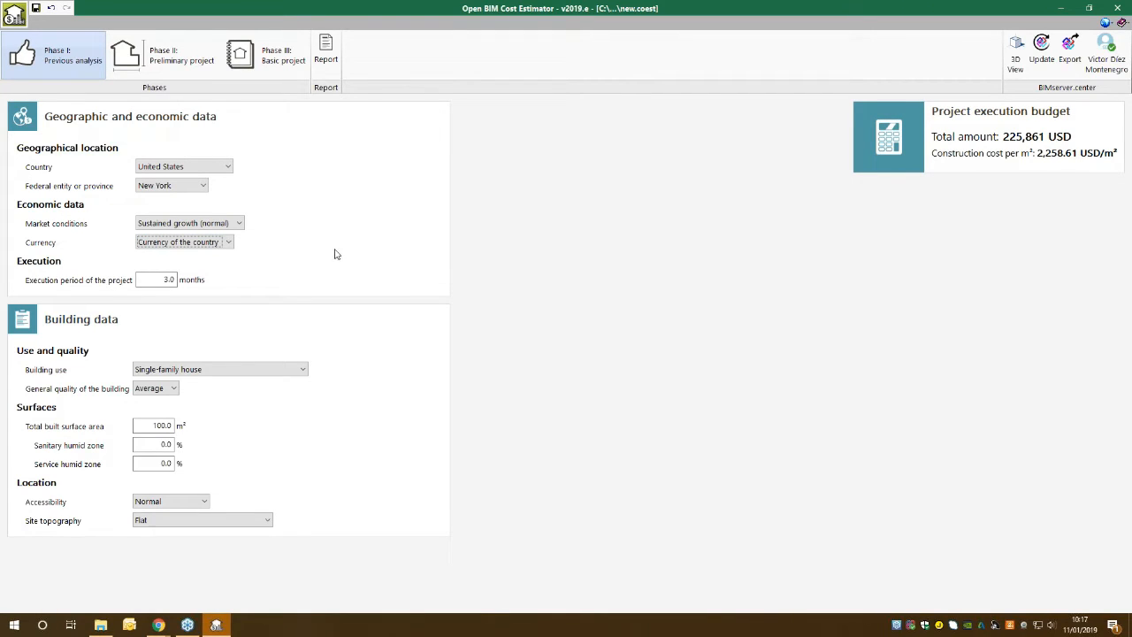
click(163, 280)
Set the building use to Administrative offices and accept the default values associated with this use.
click(244, 373)
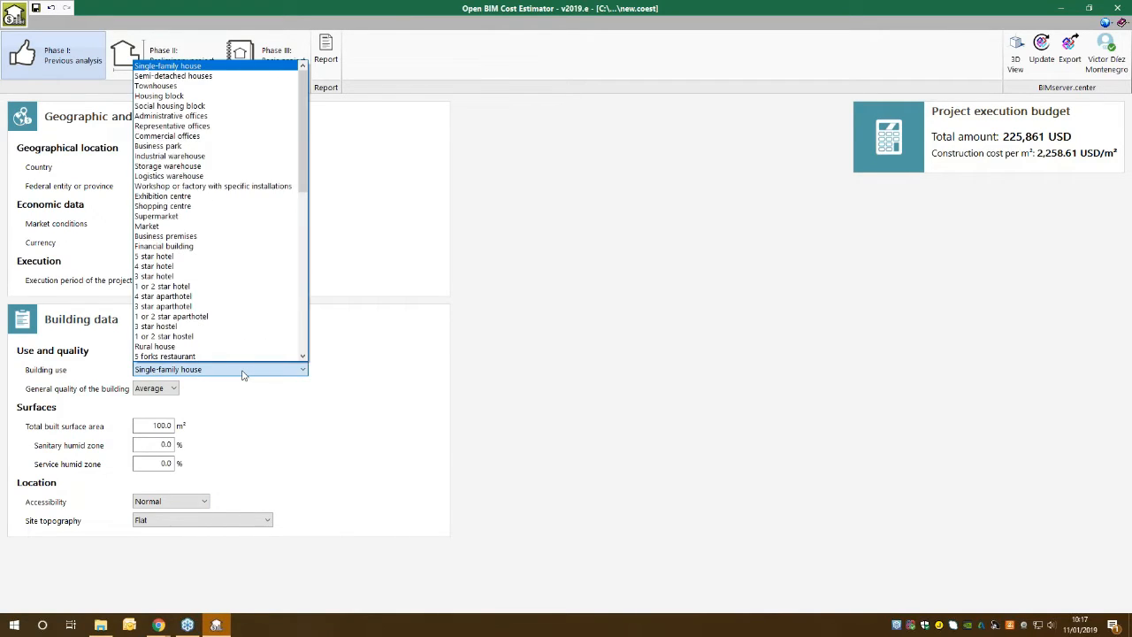
drag(304, 186, 303, 314)
scroll(346, 306, down, 3)
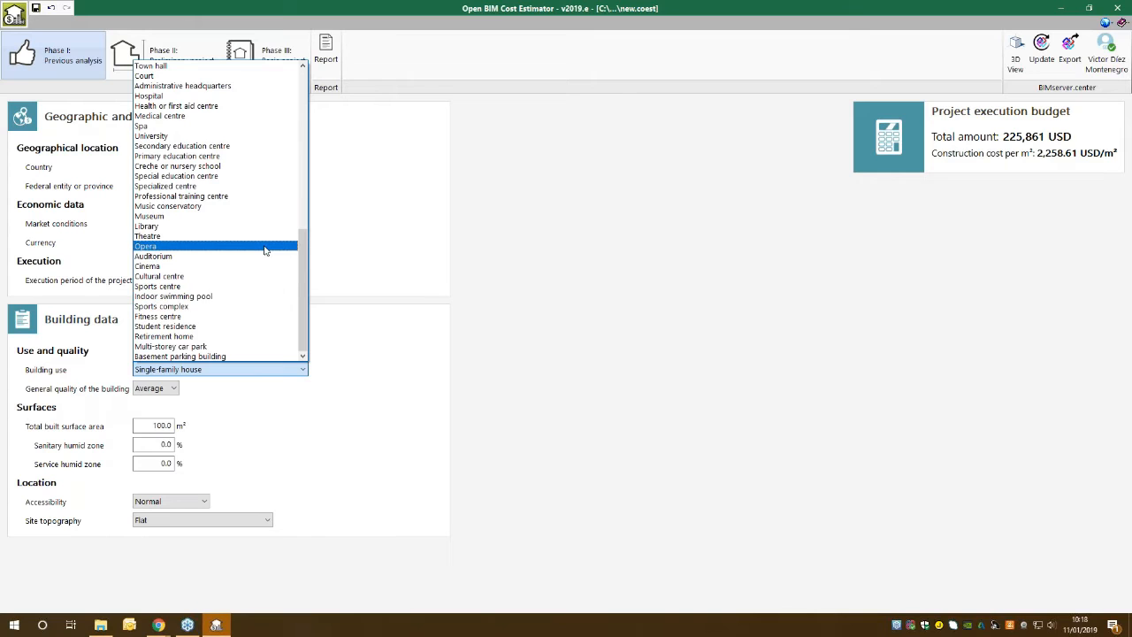
scroll(264, 251, up, 5)
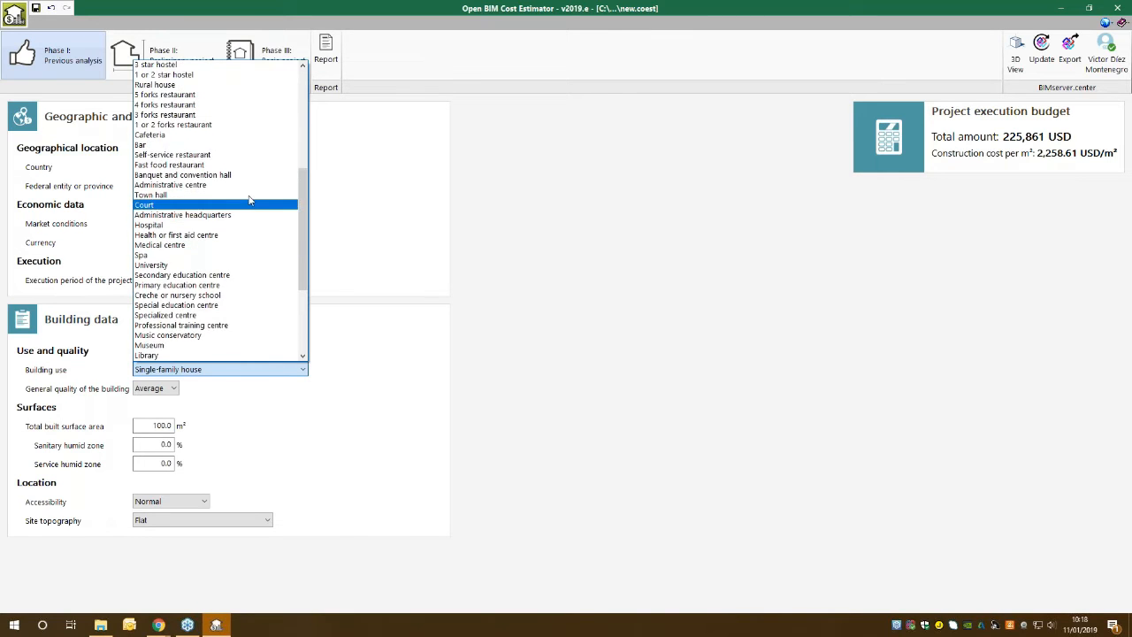
scroll(248, 186, up, 4)
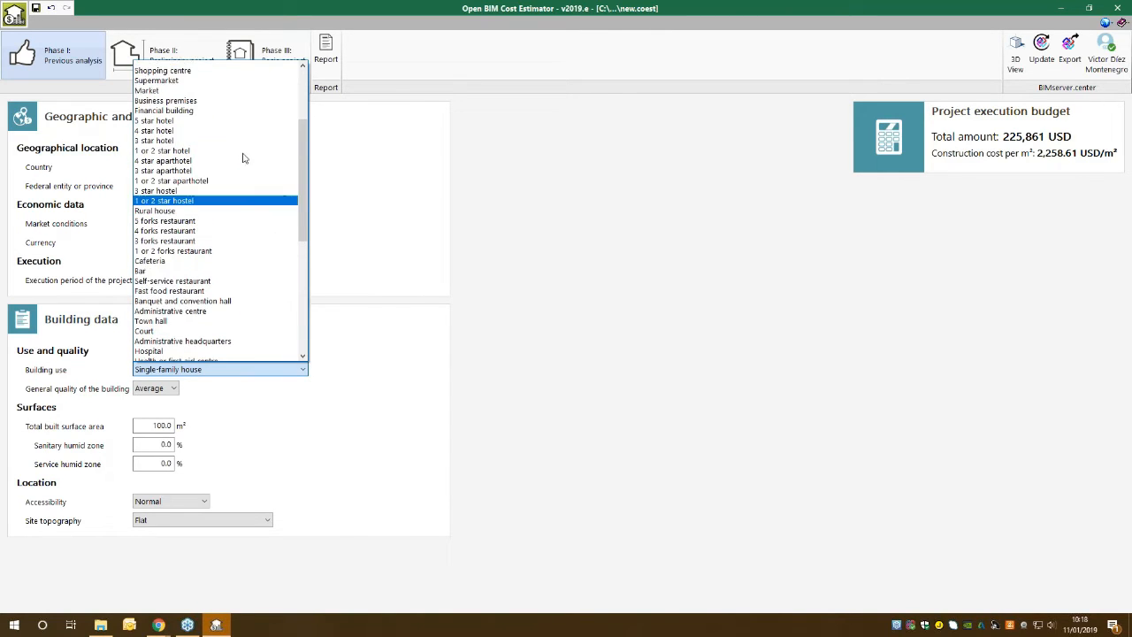
scroll(246, 159, up, 2)
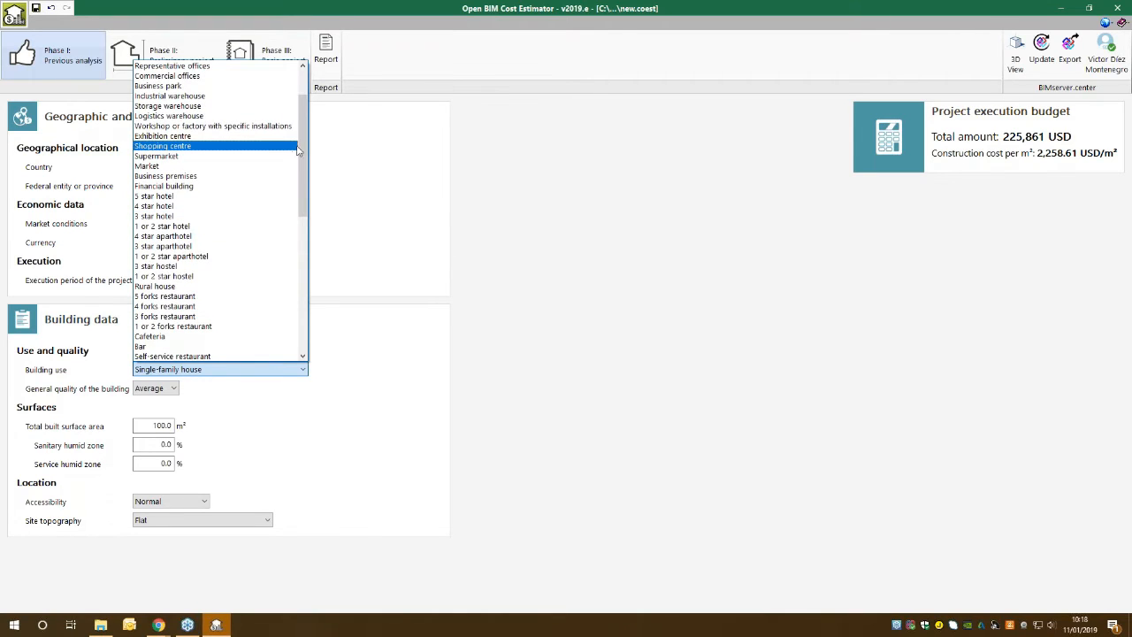
scroll(225, 141, up, 1)
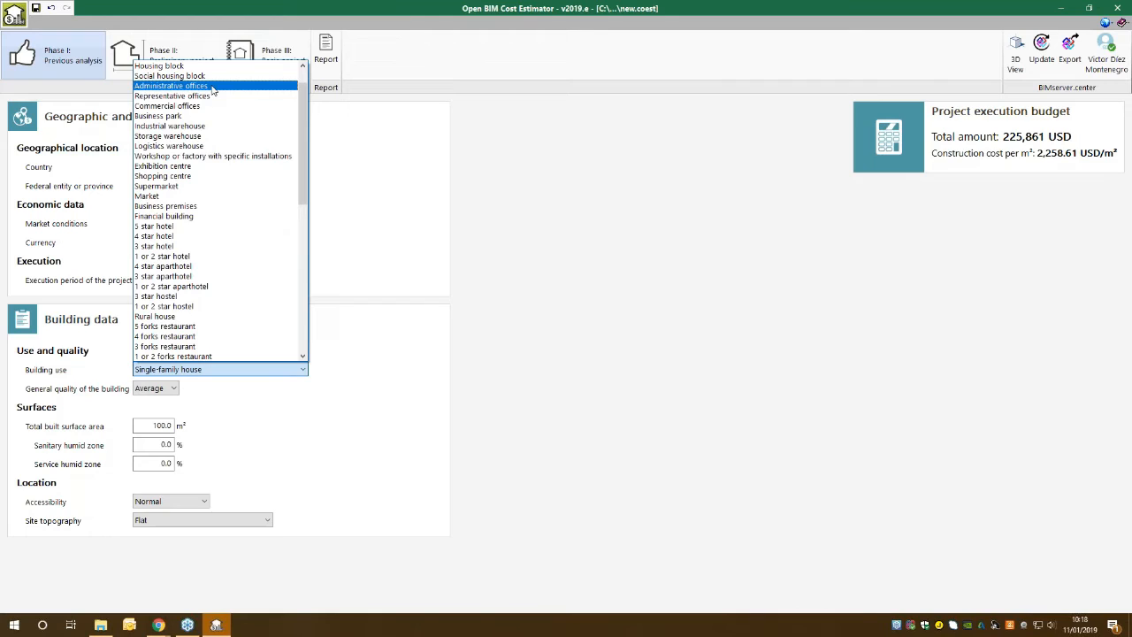
click(212, 89)
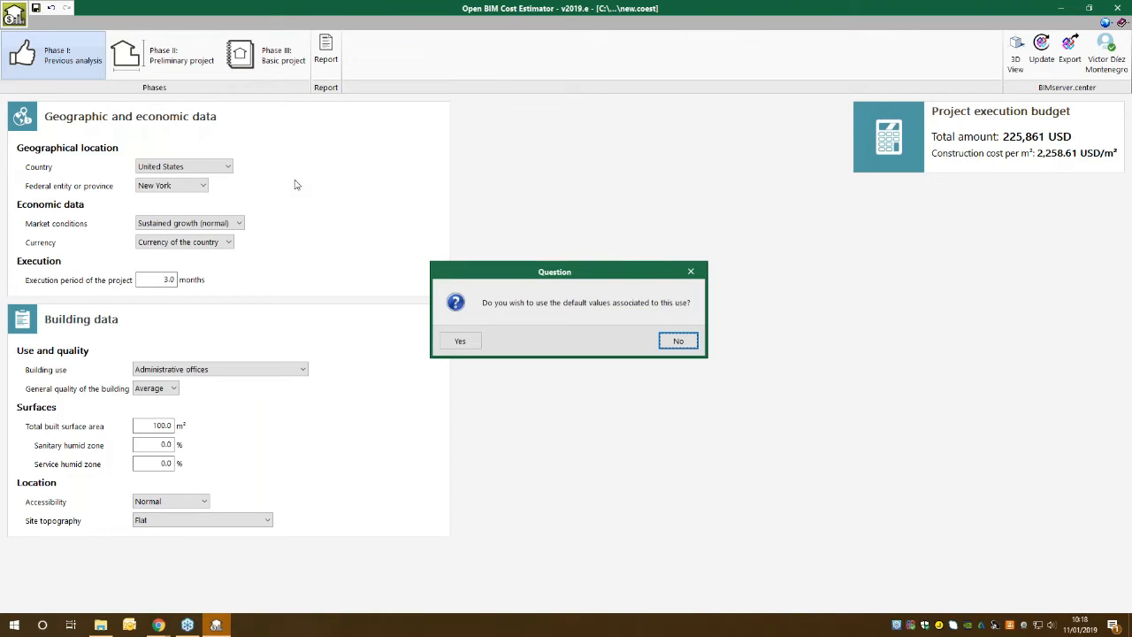
click(450, 343)
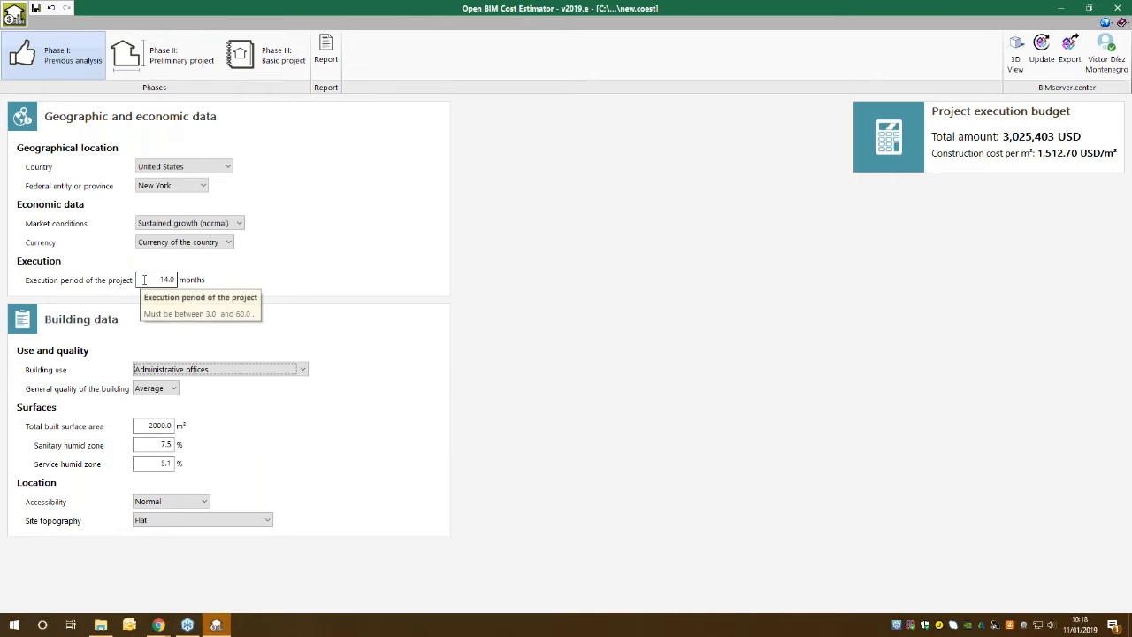
Set the total built surface area of the building to 1400 m².
click(146, 278)
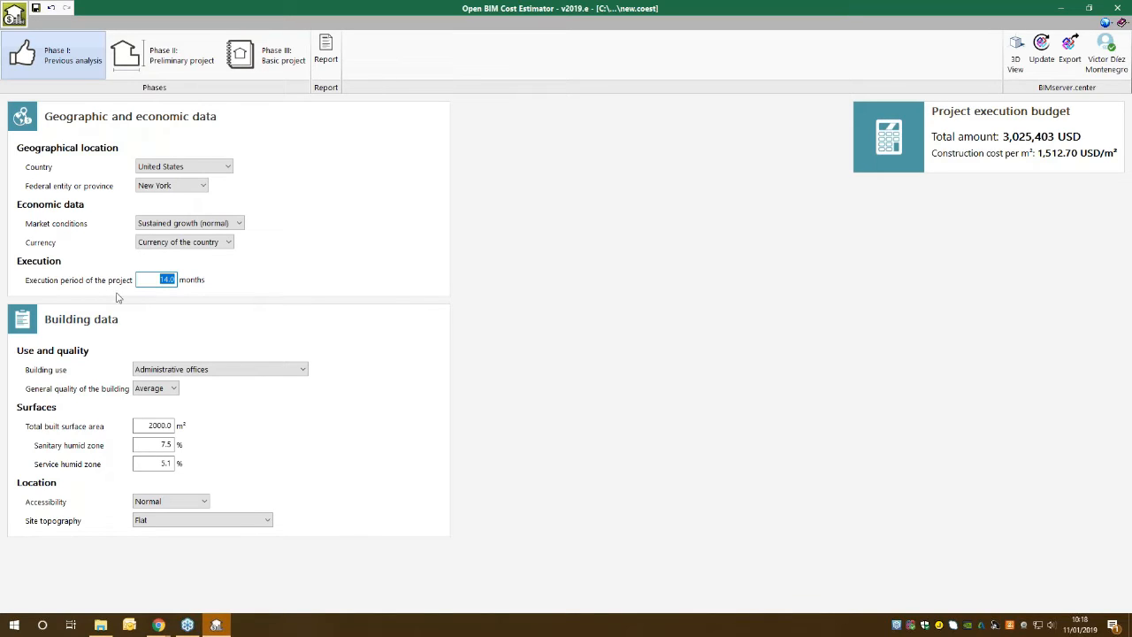
click(149, 427)
key(BackSpace)
text(14)
key(Tab)
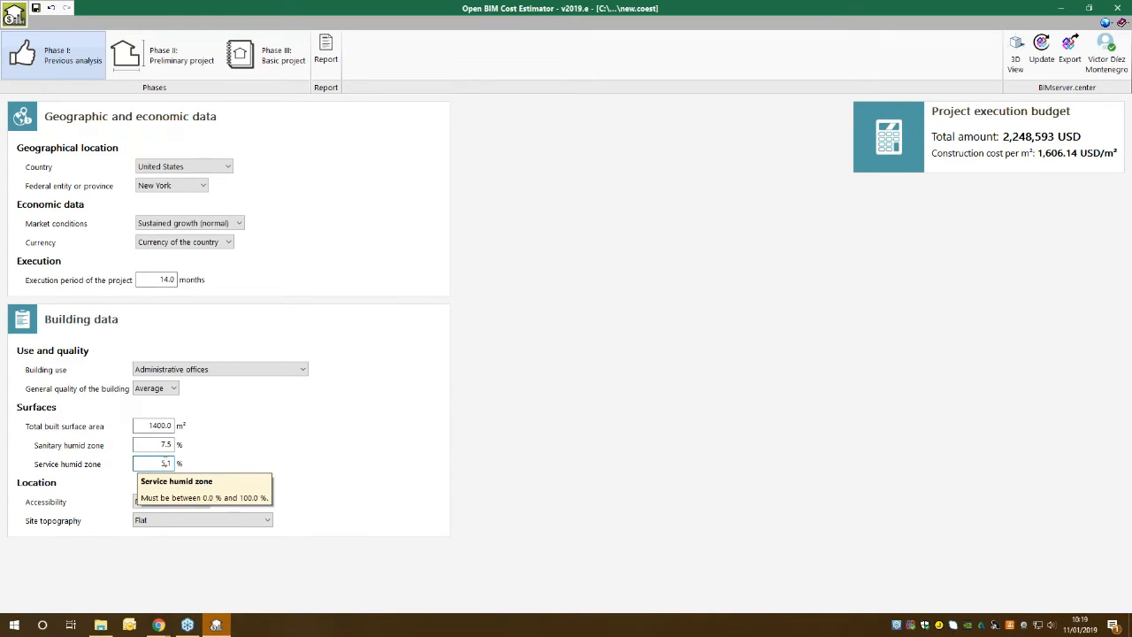
double_click(163, 445)
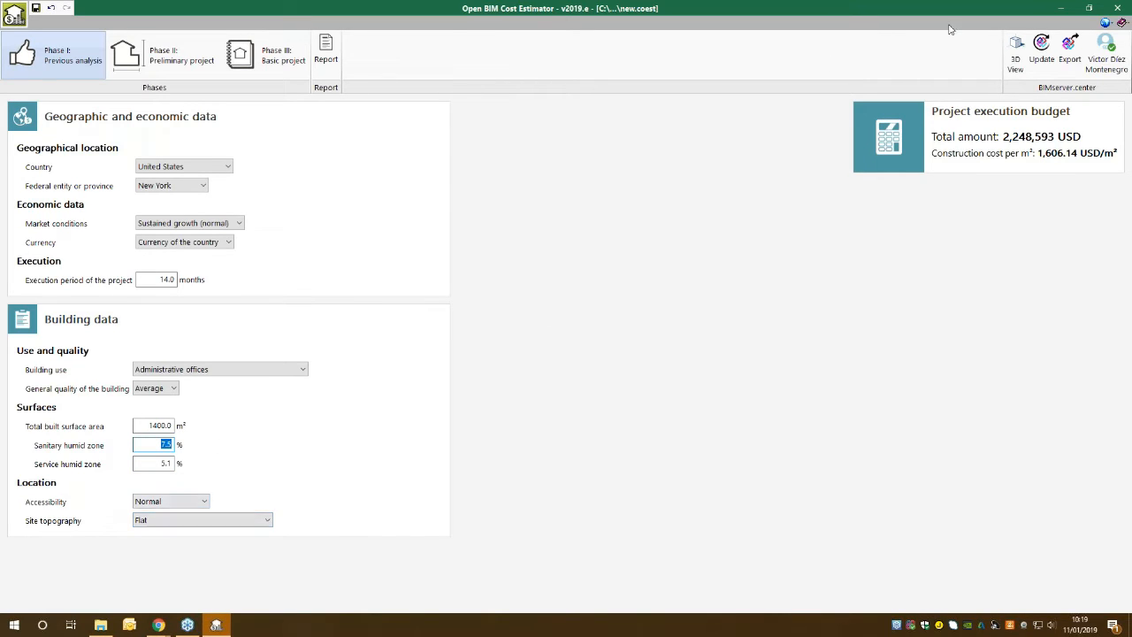
click(1015, 55)
Set the location's accessibility to Good and keep the site topography as Flat.
click(195, 502)
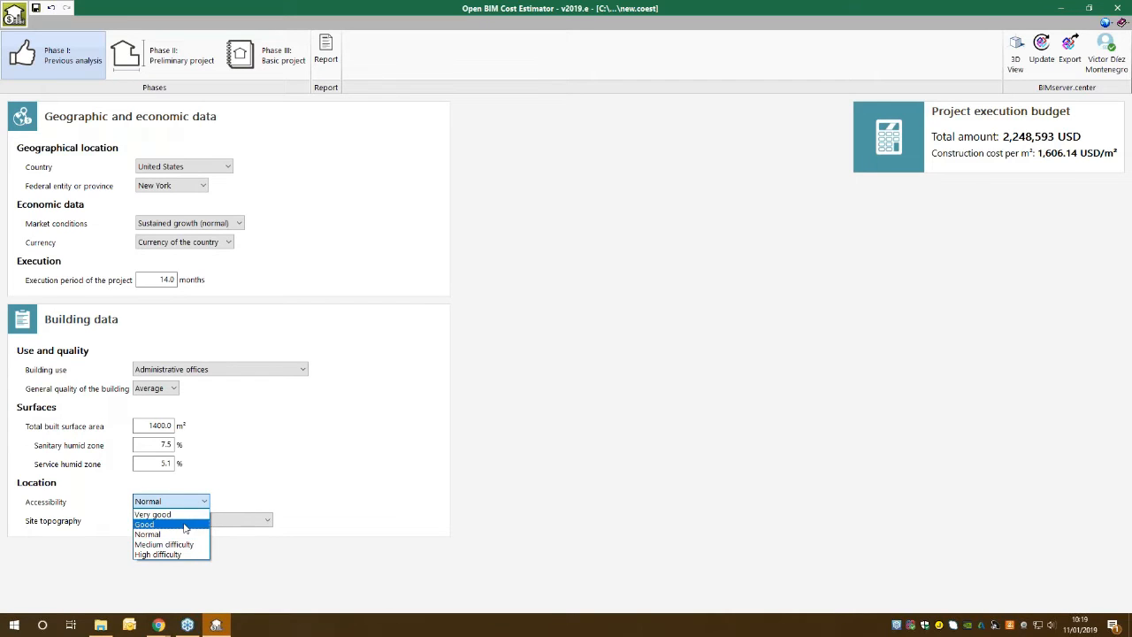
click(182, 524)
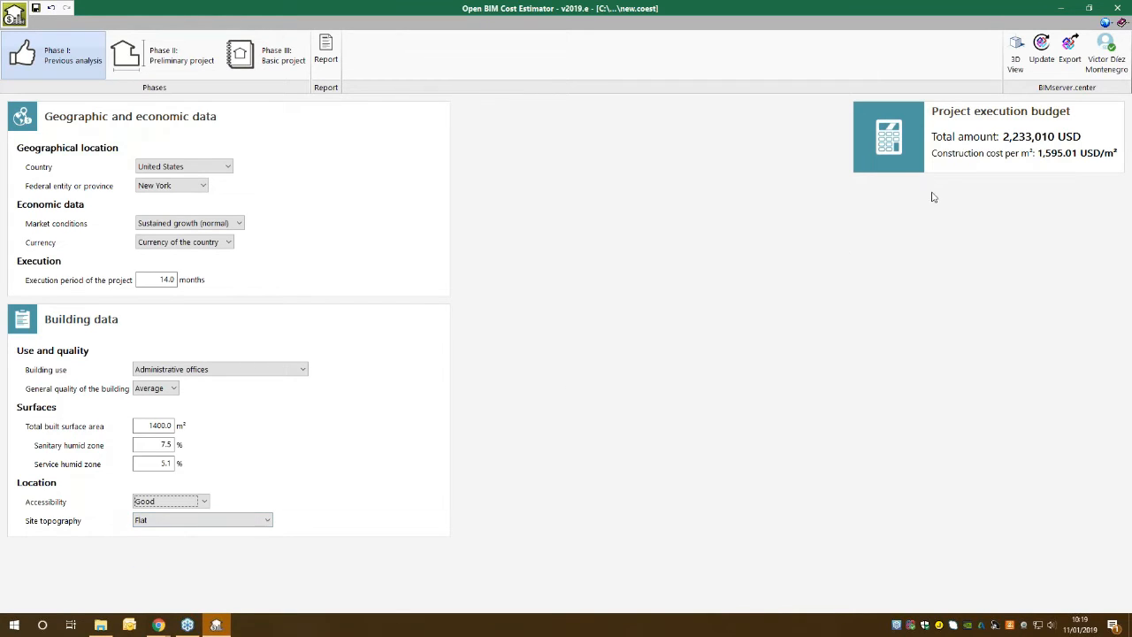
click(162, 523)
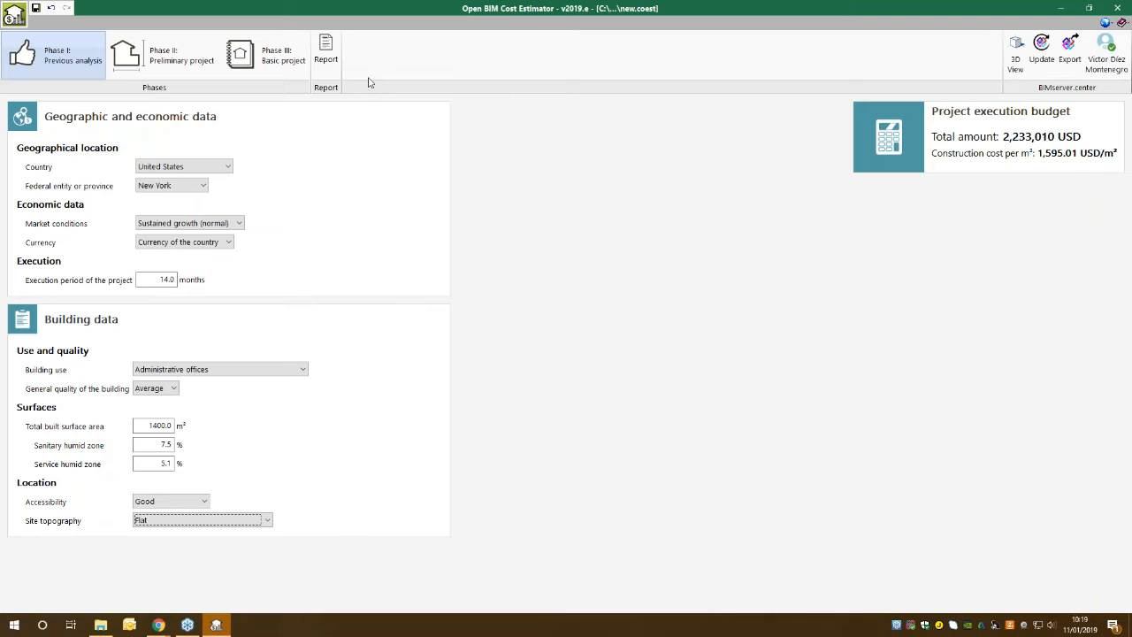
Open the Phase I project execution budget report, examine its building data and budget in page preview, and close it.
click(335, 63)
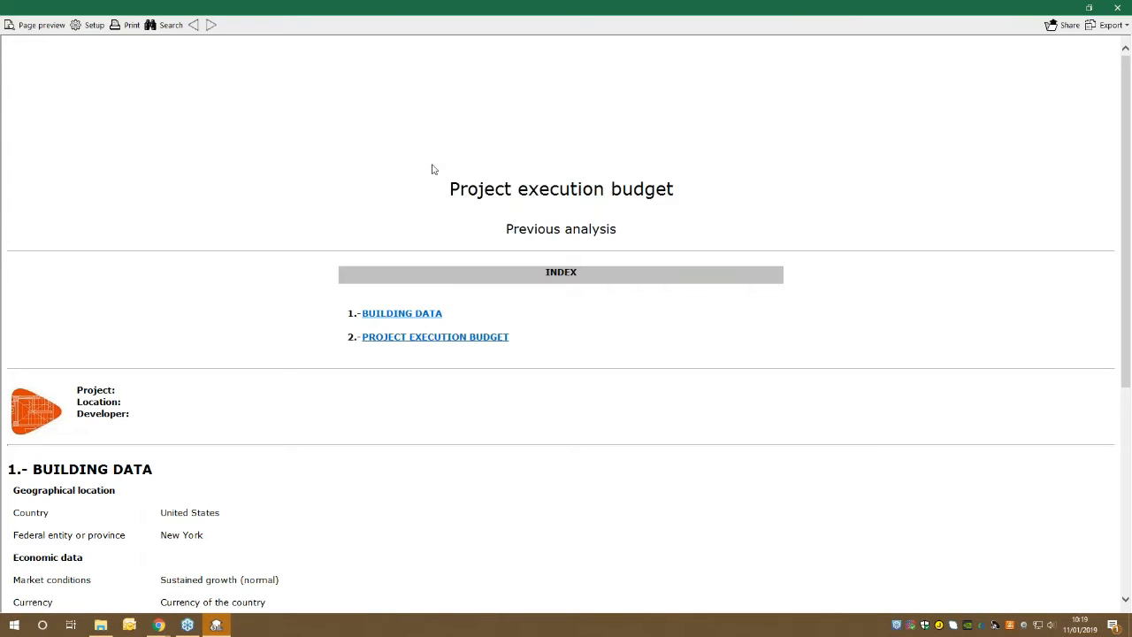
click(1089, 7)
scroll(652, 324, down, 10)
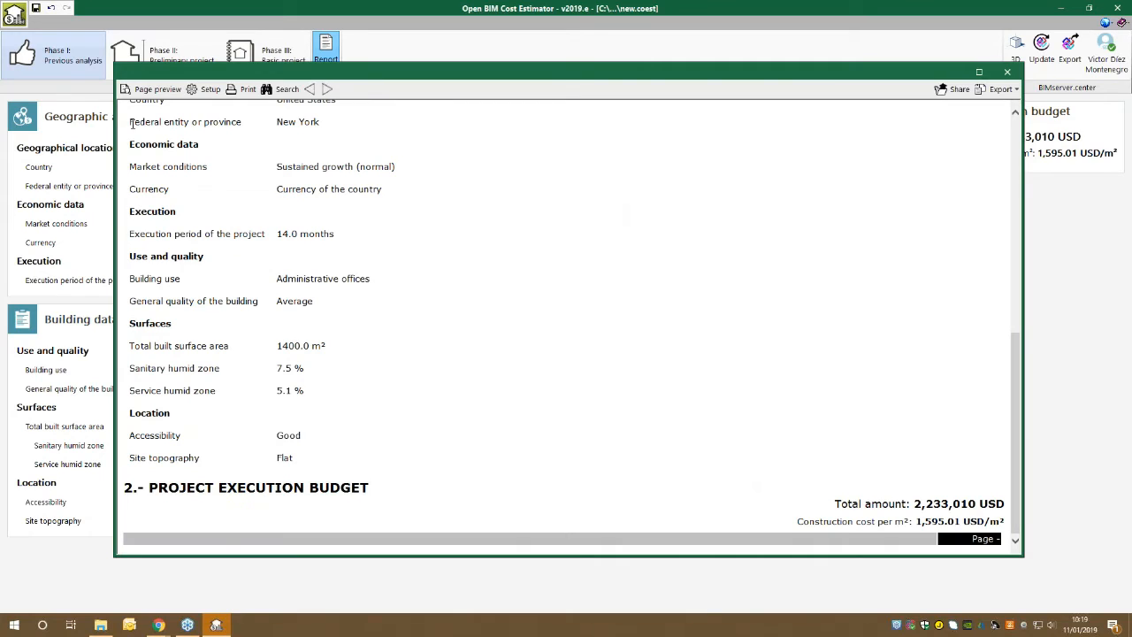
click(152, 88)
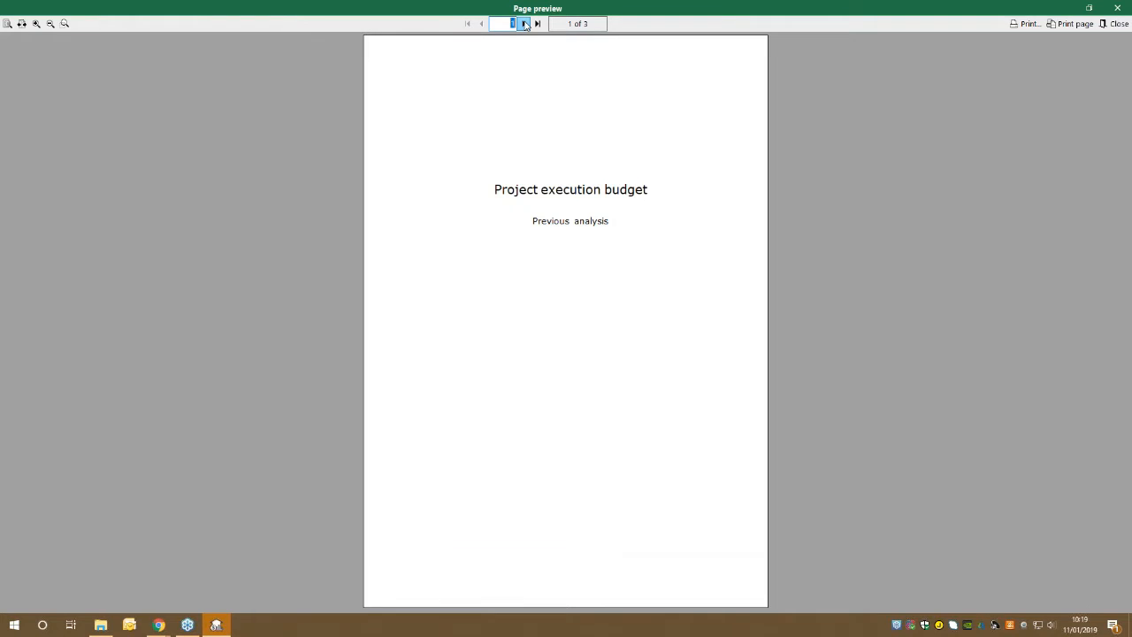
click(524, 24)
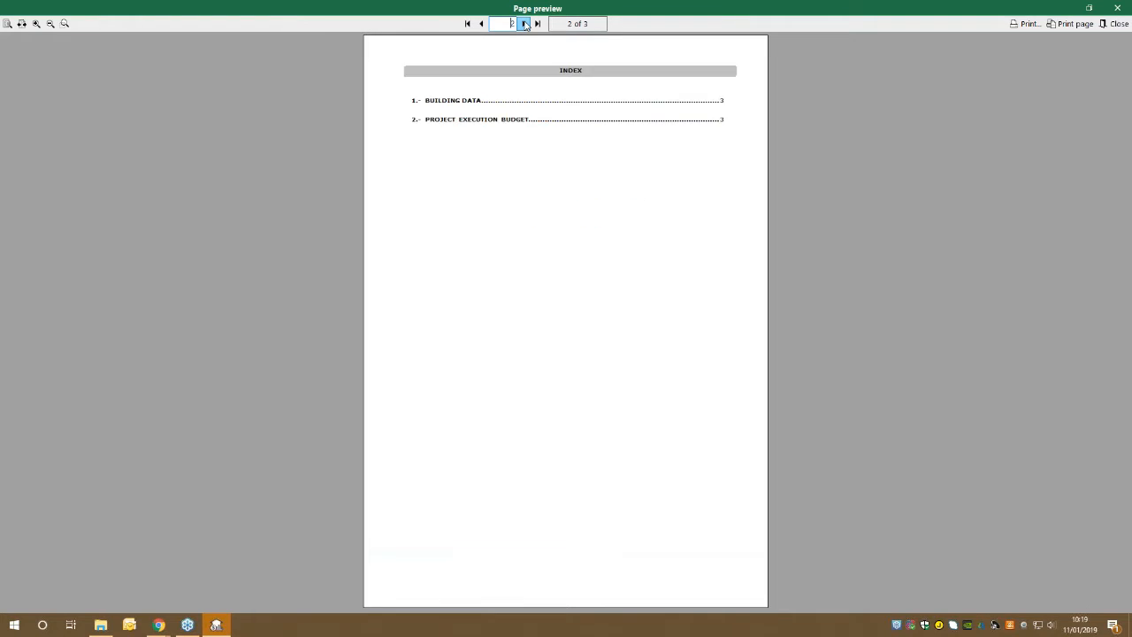
click(525, 24)
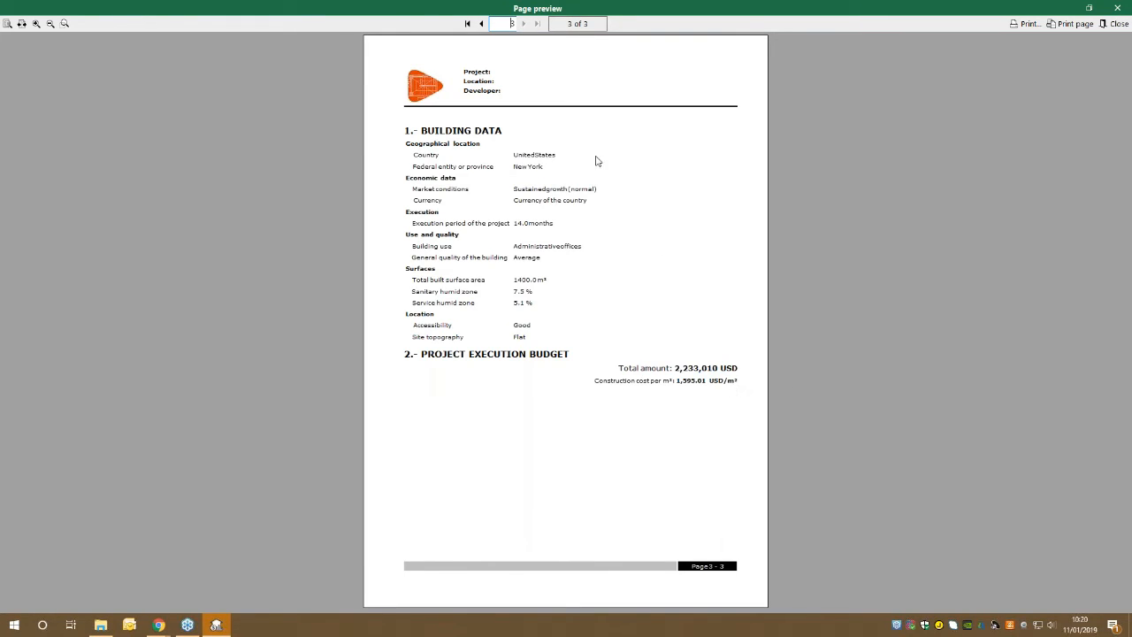
click(1118, 8)
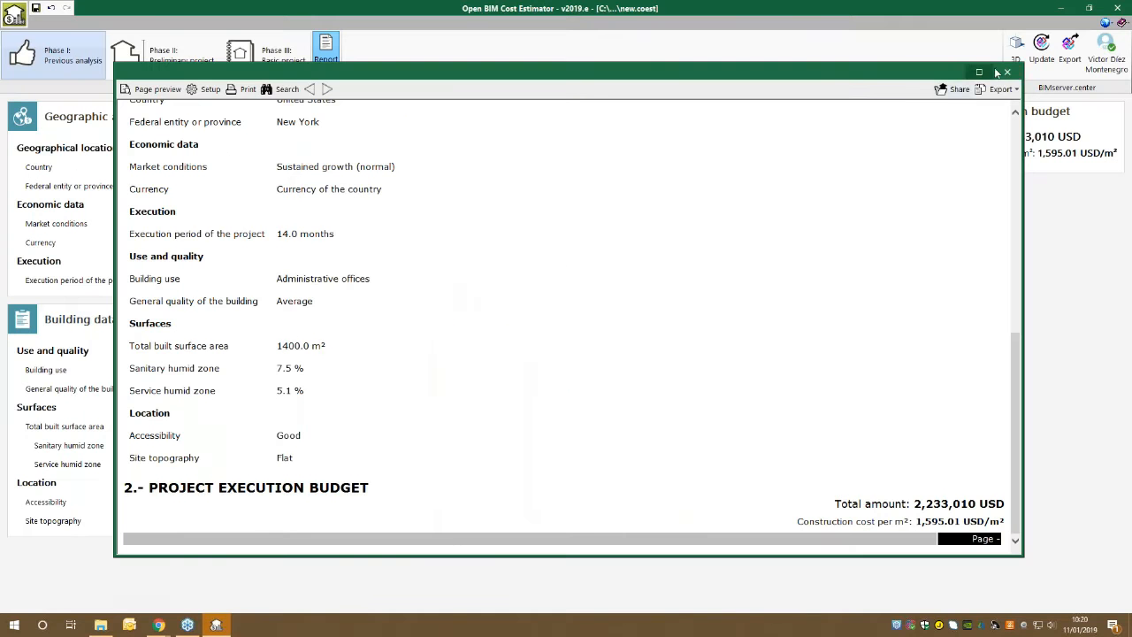
click(1005, 71)
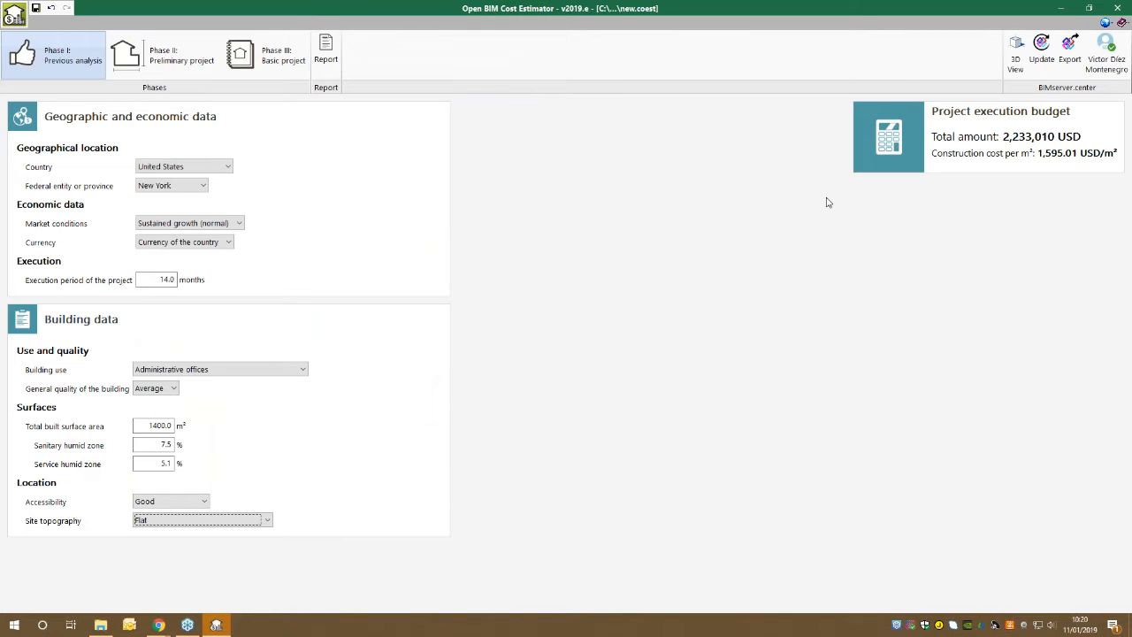
Go to Phase II: Preliminary project and keep the type of building as Isolated.
click(181, 78)
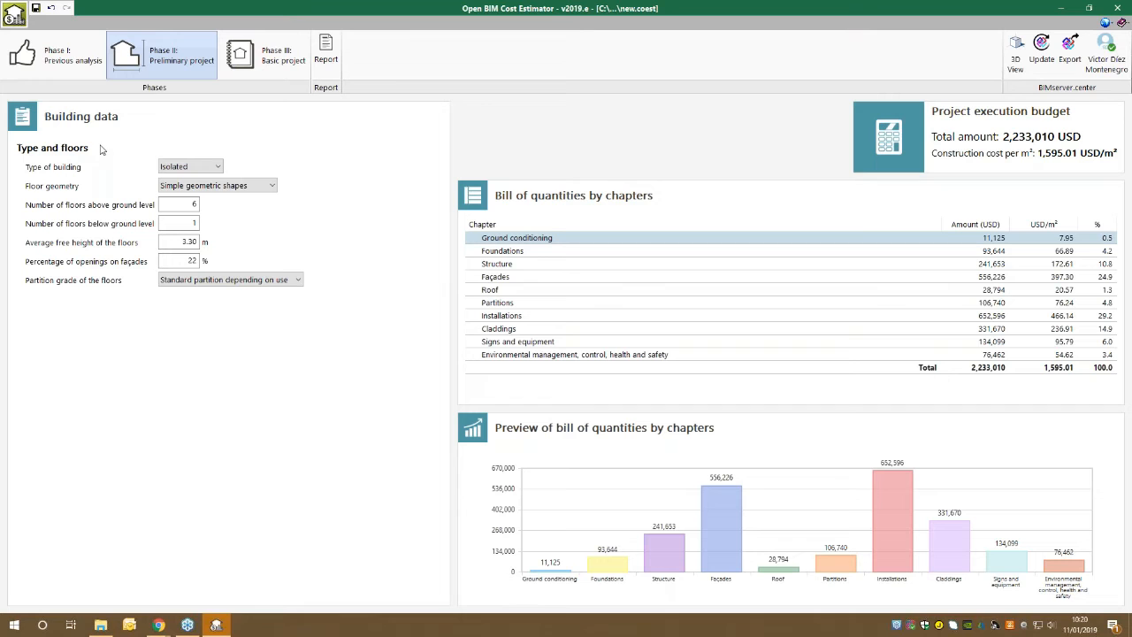
click(53, 56)
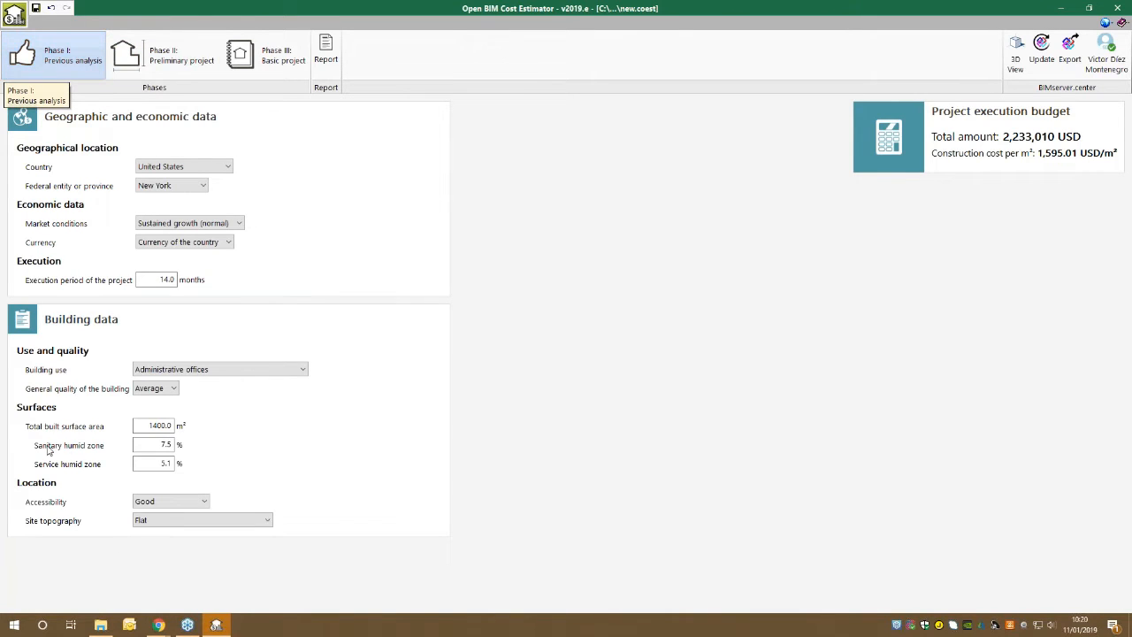
double_click(159, 426)
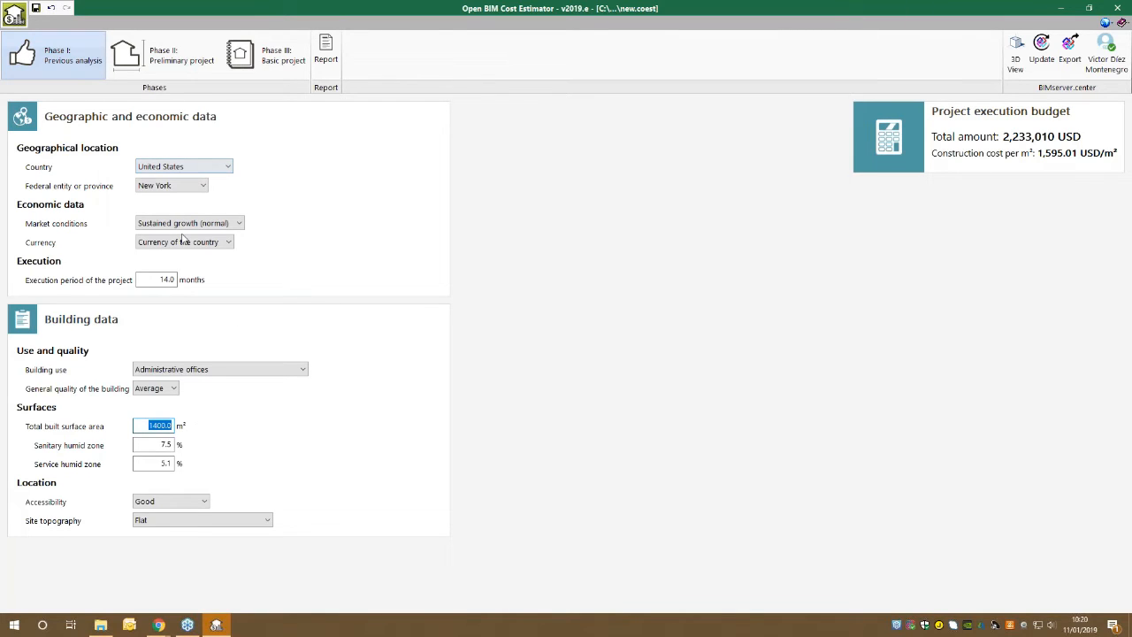
click(146, 55)
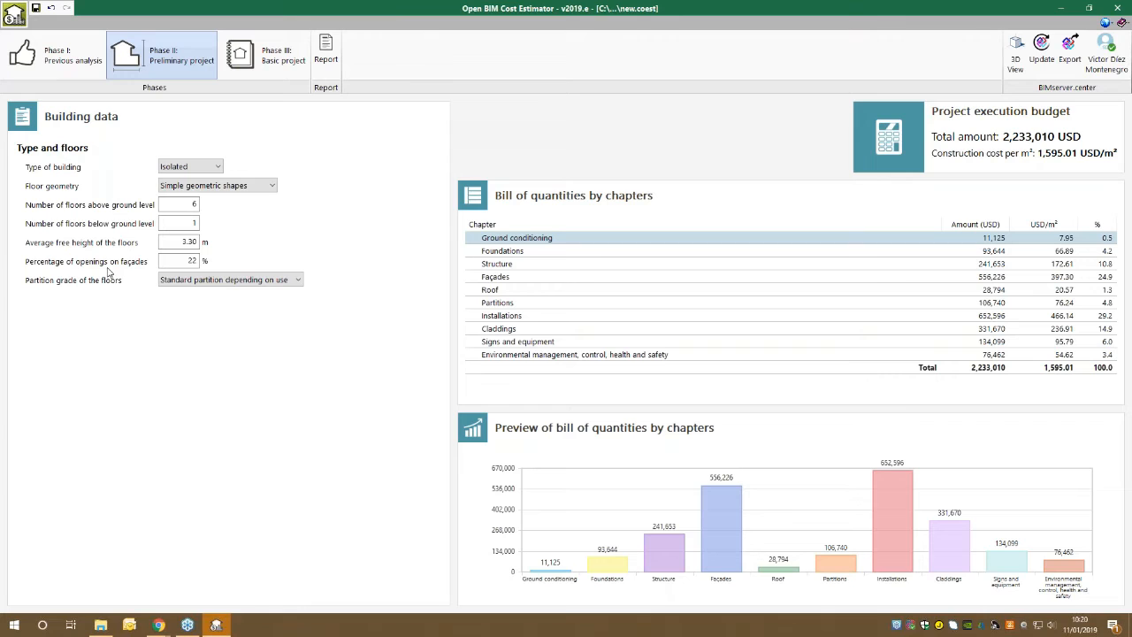
click(196, 168)
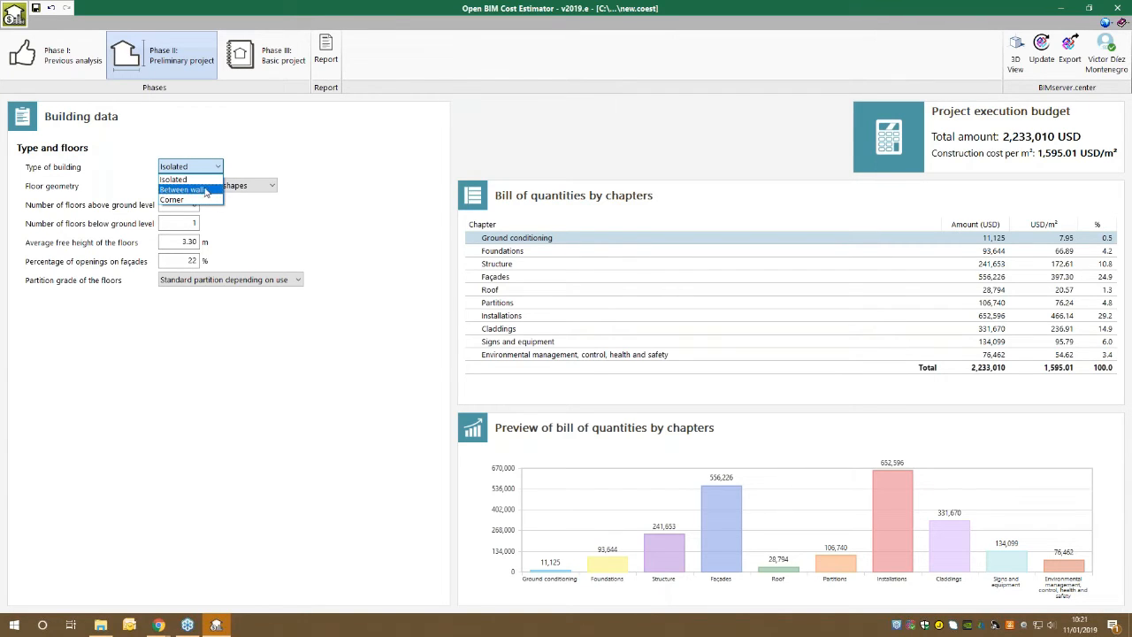
click(201, 180)
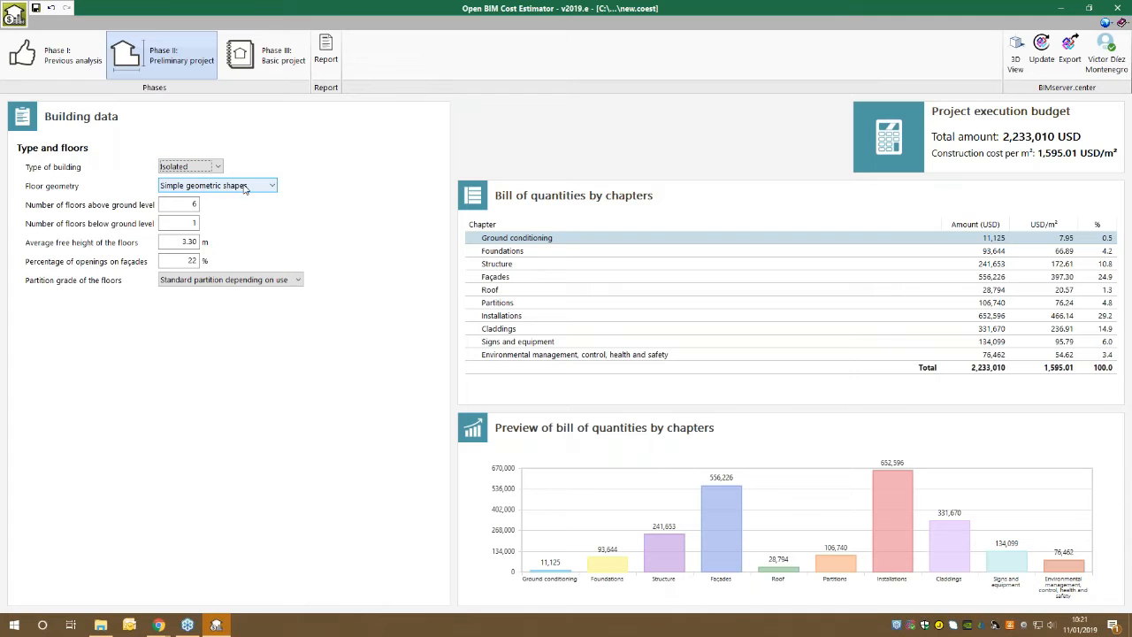
Try the Square and Rectangular floor geometries and return to Simple geometric shapes.
click(245, 189)
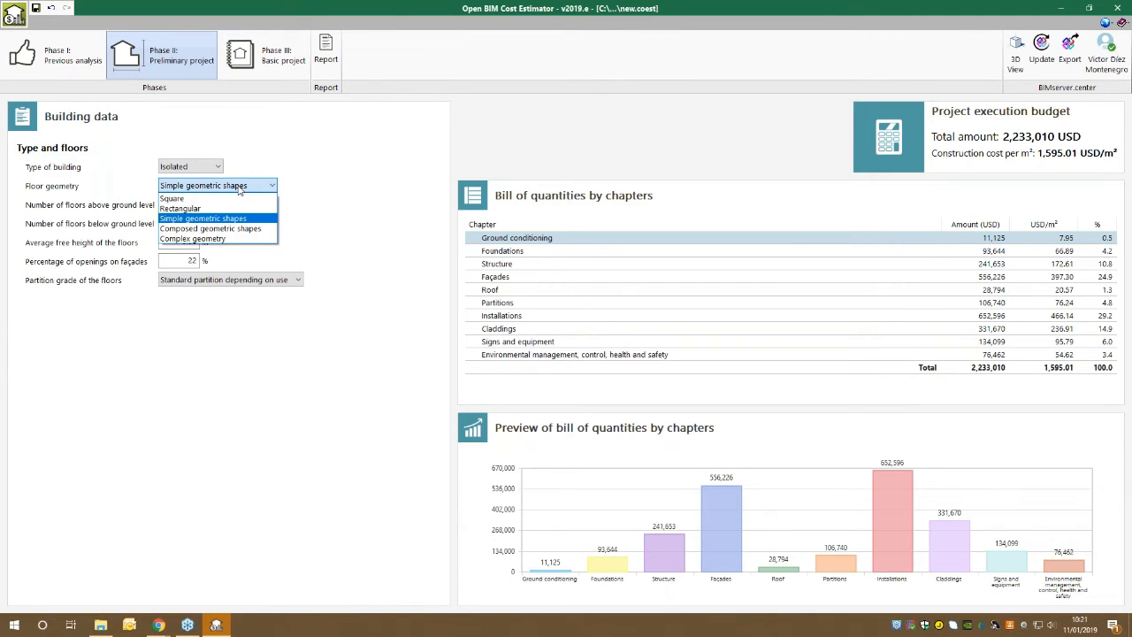
click(259, 197)
click(257, 188)
click(247, 209)
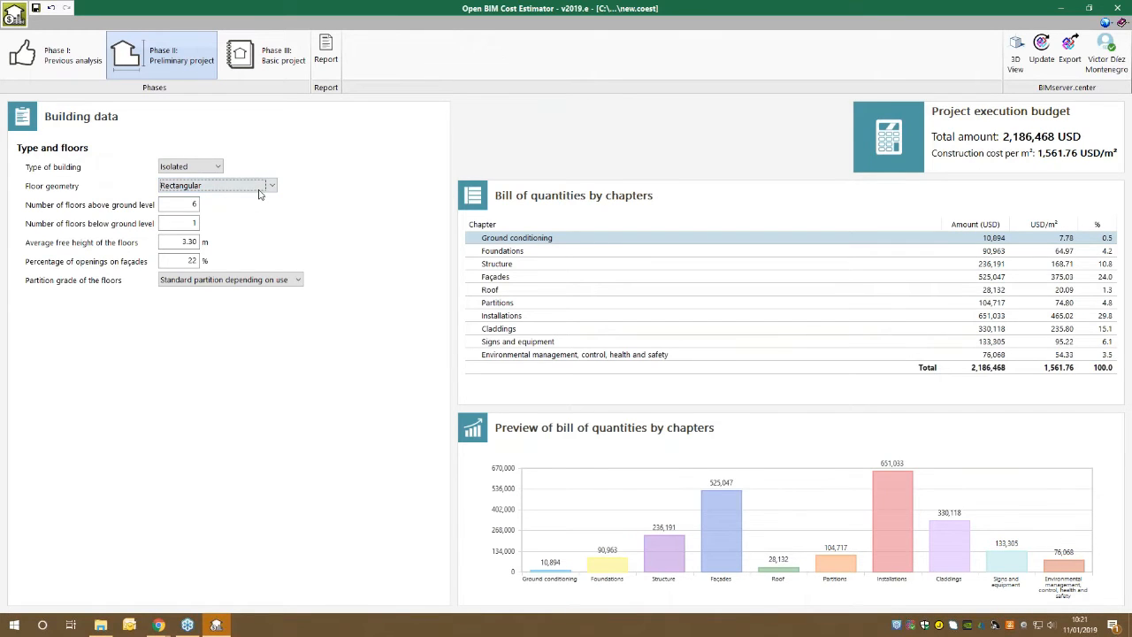
click(260, 189)
click(248, 223)
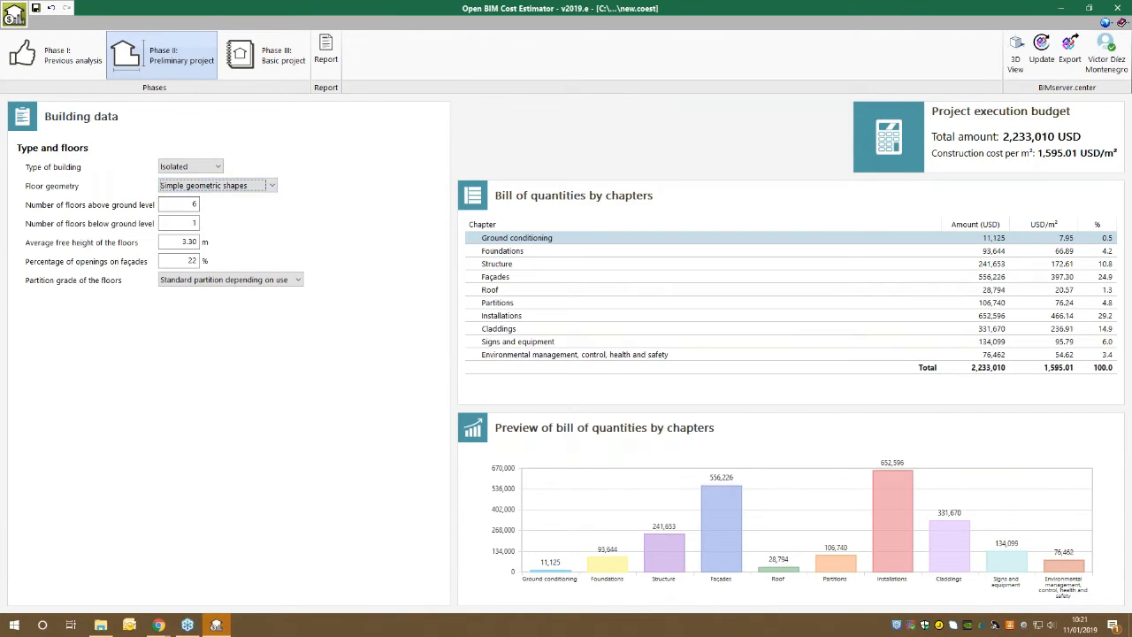
Set the number of floors to 4 above ground level and 0 below ground level.
double_click(189, 204)
text(4)
key(Tab)
text(0)
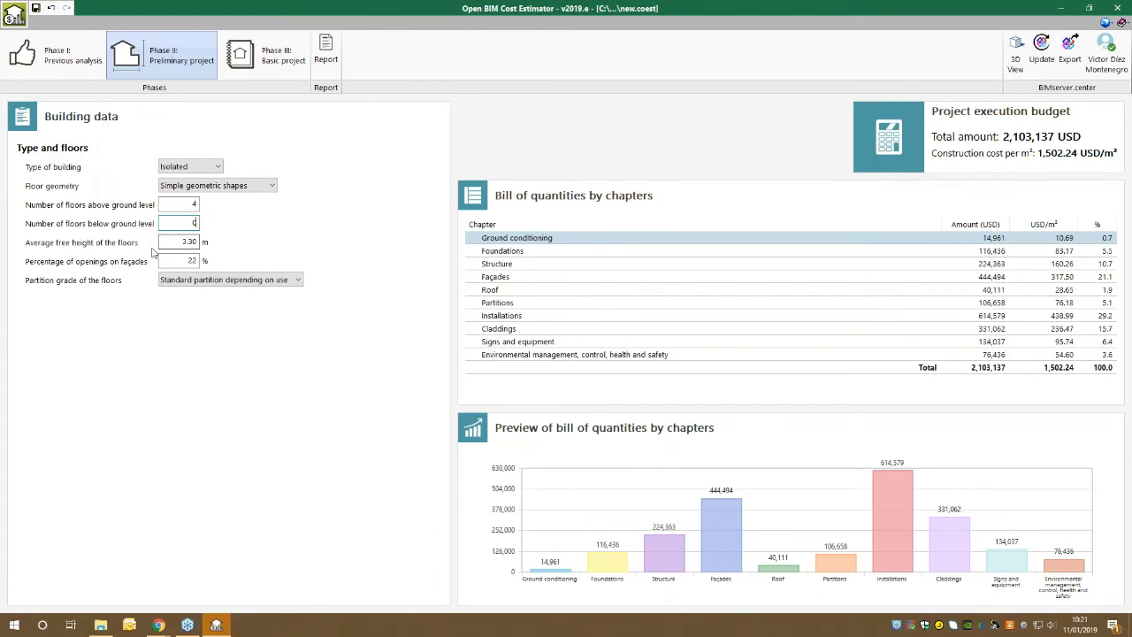
Set the average free height of the floors to 3 m and their partition grade to Low partition.
key(Tab)
text(3)
key(Tab)
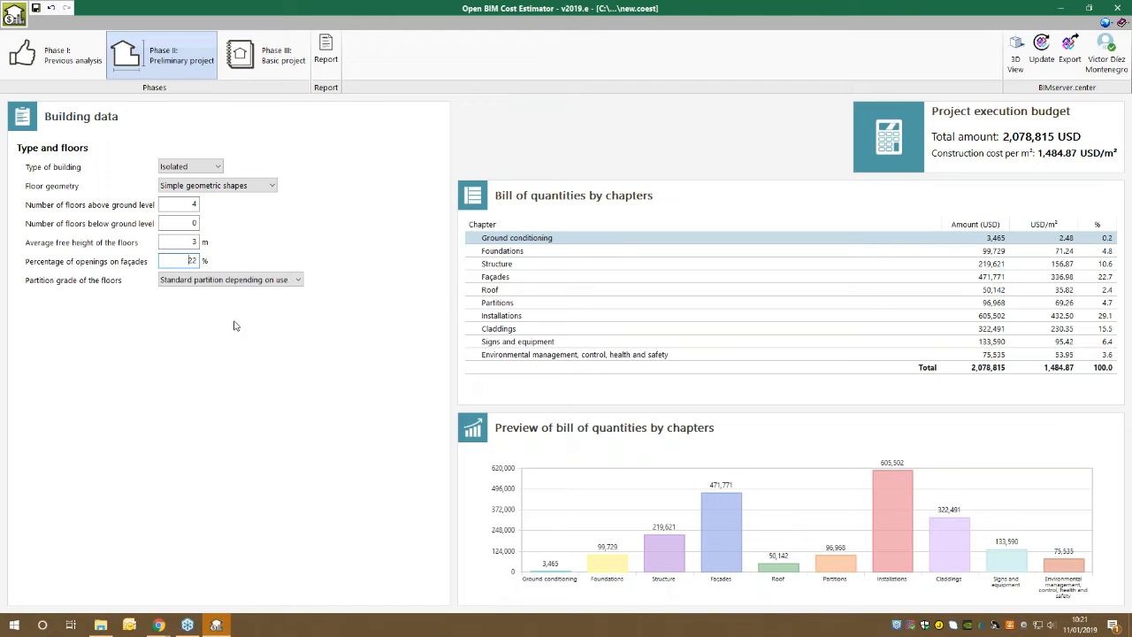
click(222, 280)
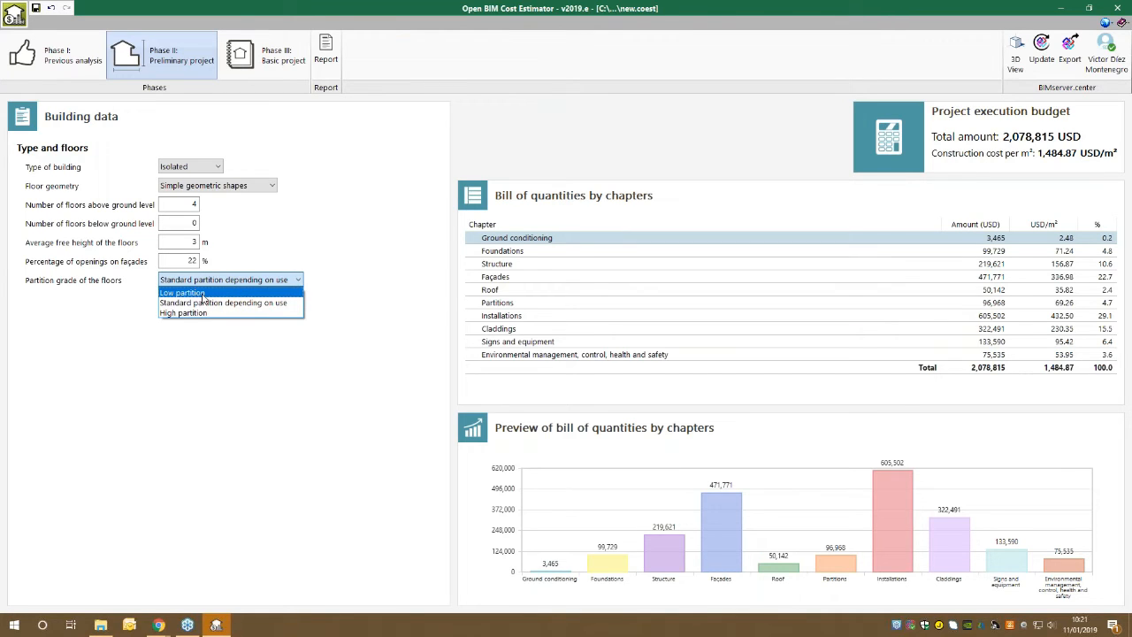
click(203, 293)
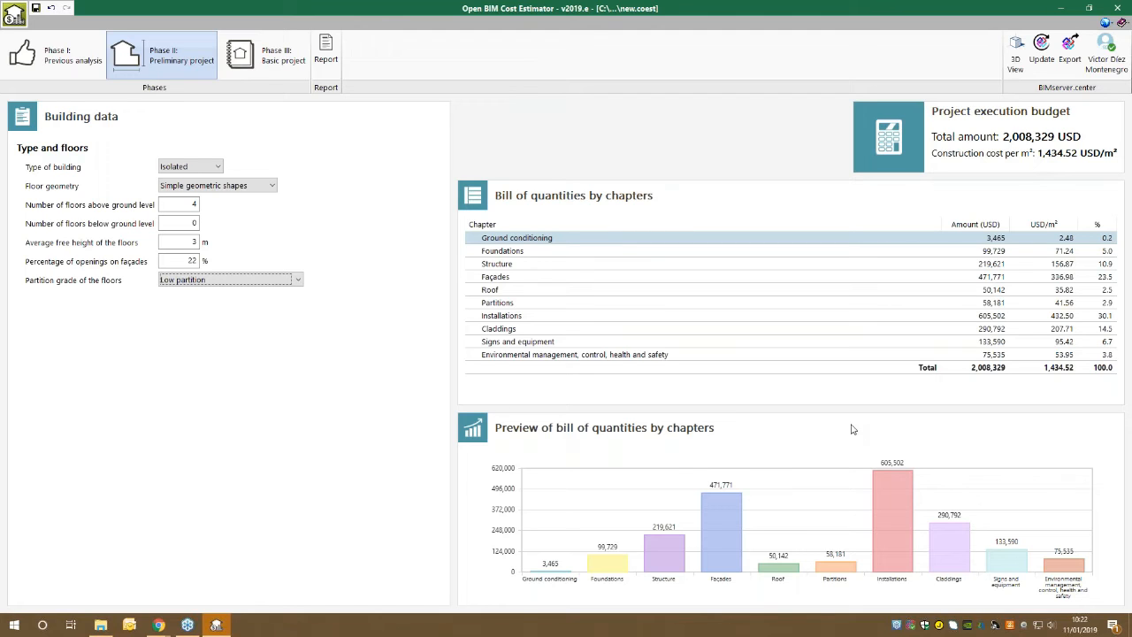
Enlarge the preview chart of the bill of quantities and examine the chapters from Foundations to Environmental management, control, health and safety.
drag(791, 404, 791, 389)
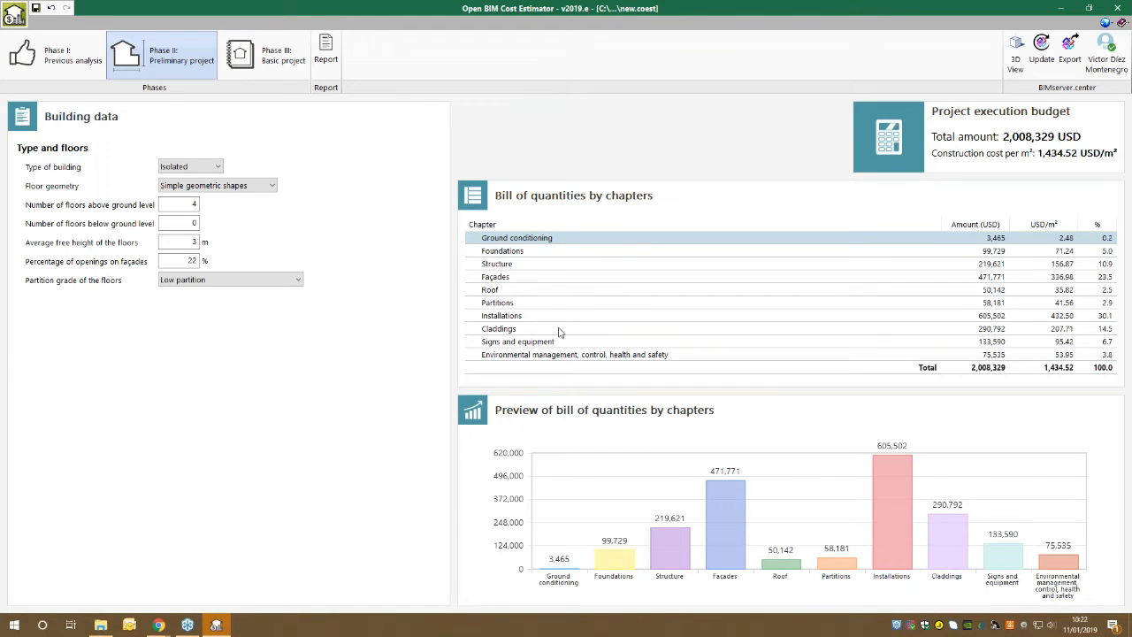
click(510, 253)
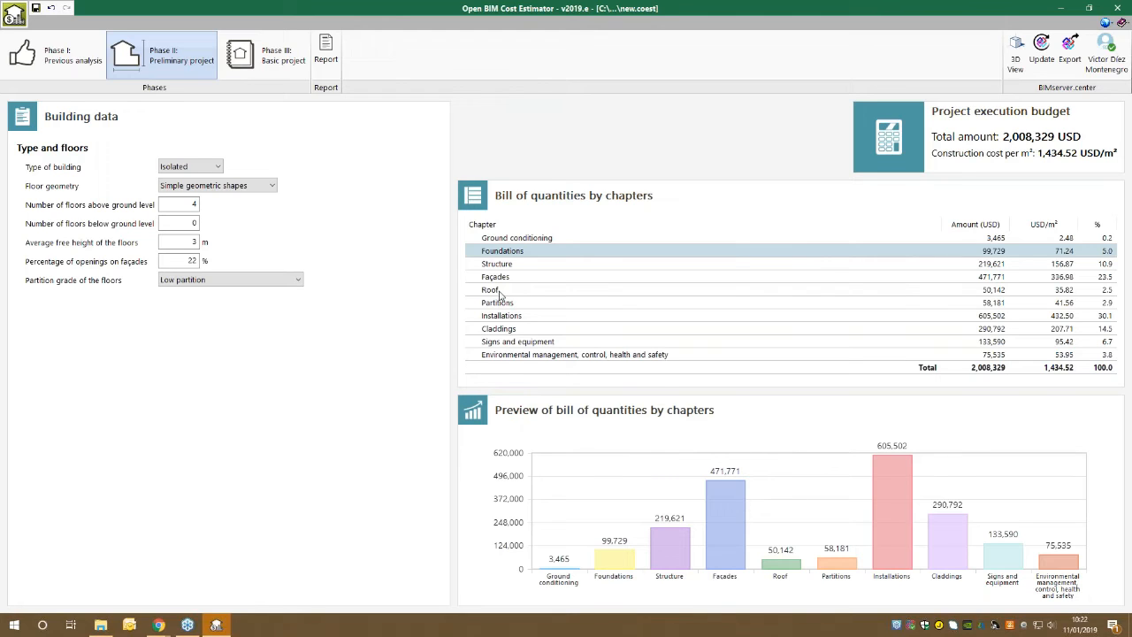
click(521, 355)
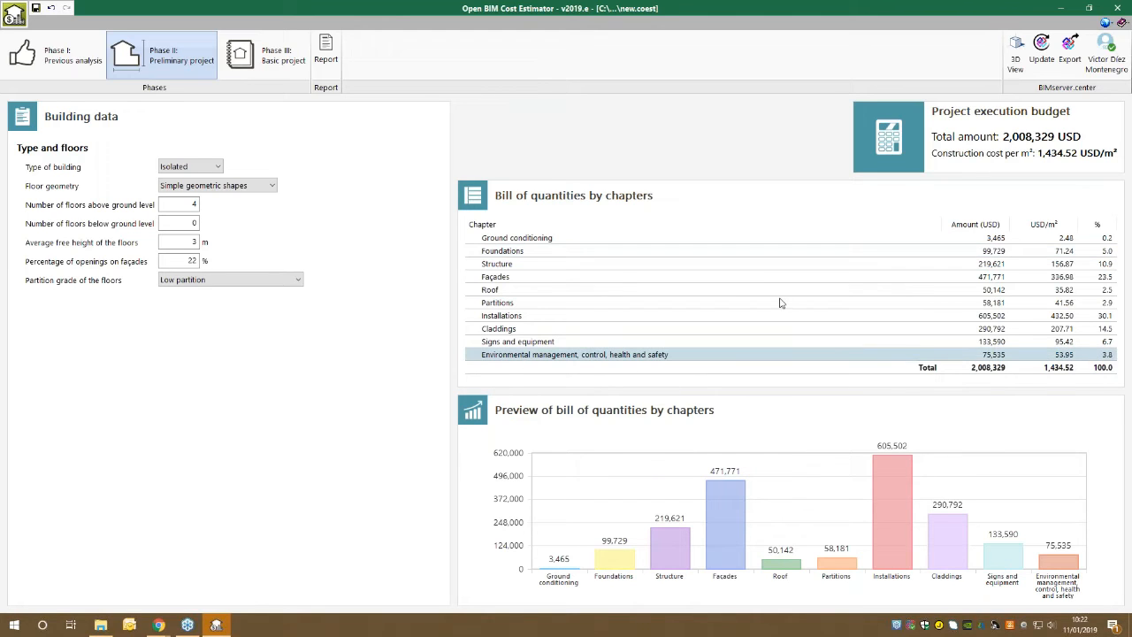
Open the Phase II preliminary project report, examine its building data and chapter budget in page preview, and close it.
click(335, 60)
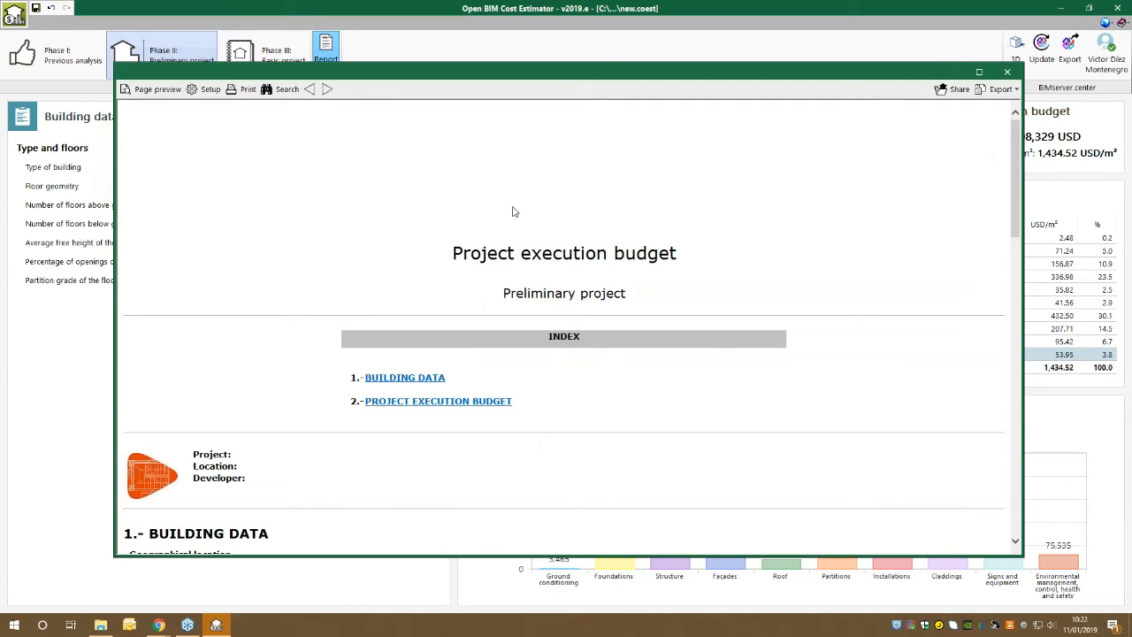
click(155, 89)
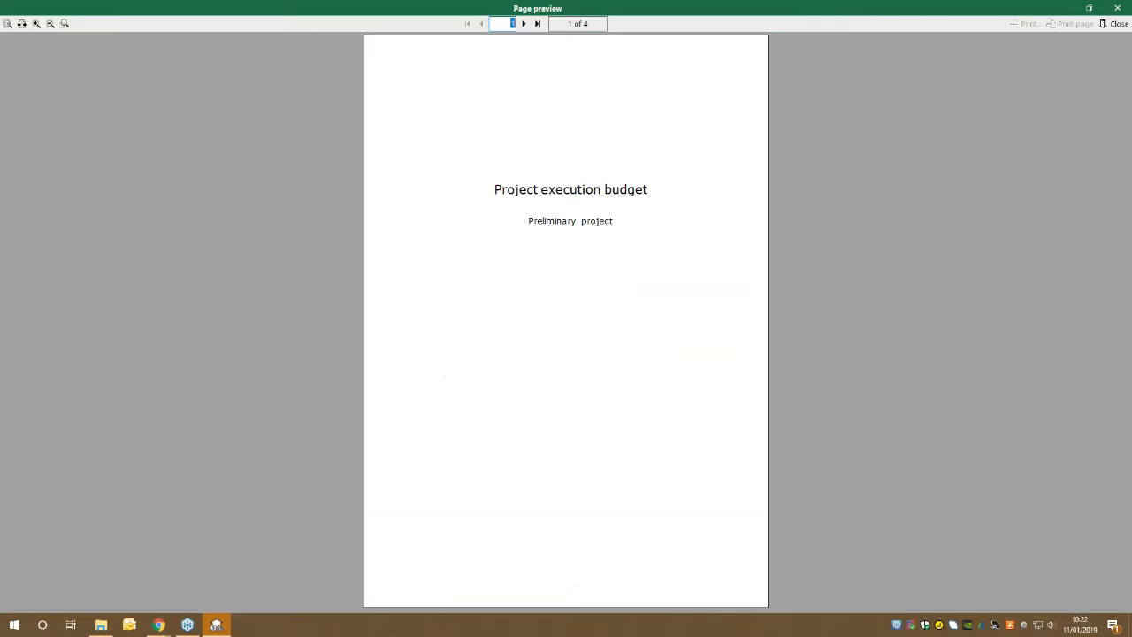
click(522, 23)
click(523, 24)
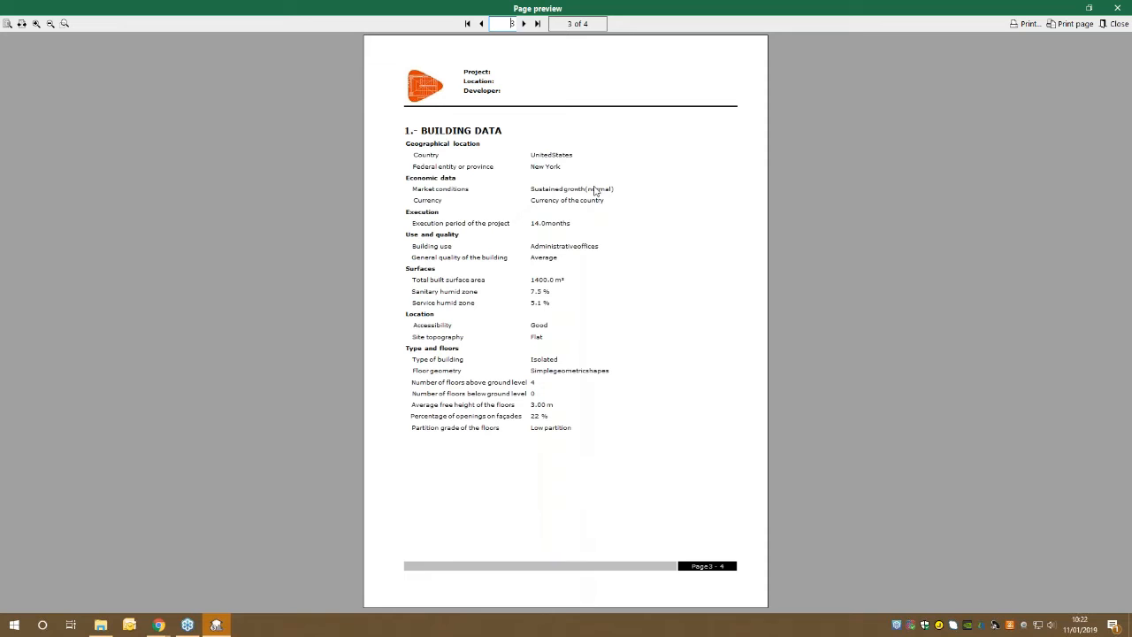
click(523, 24)
click(481, 24)
click(522, 24)
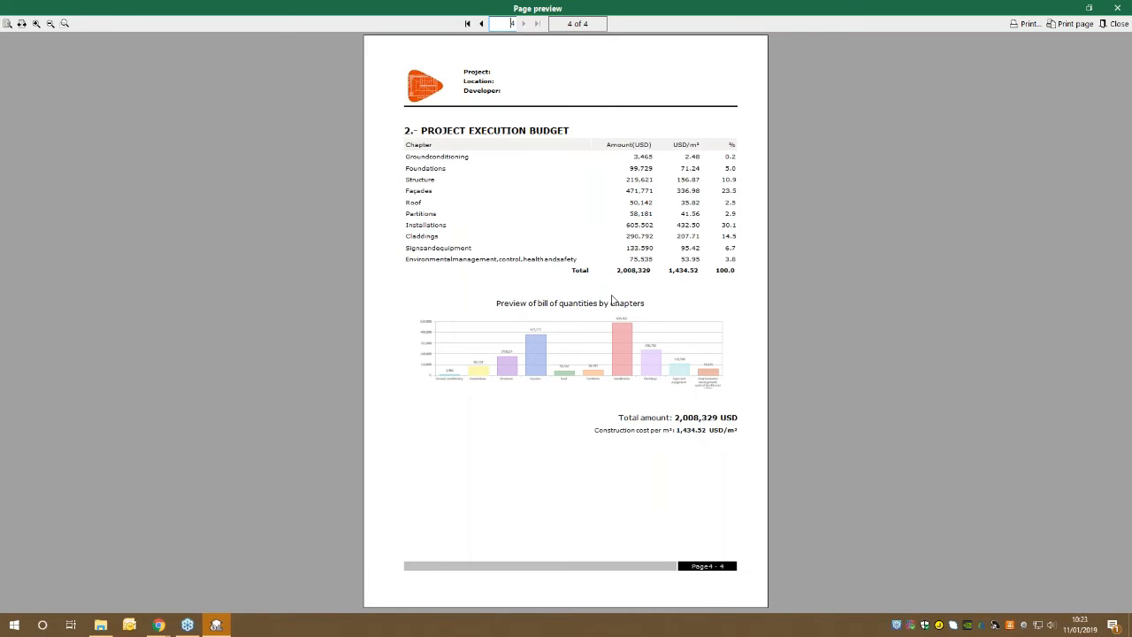
click(1125, 7)
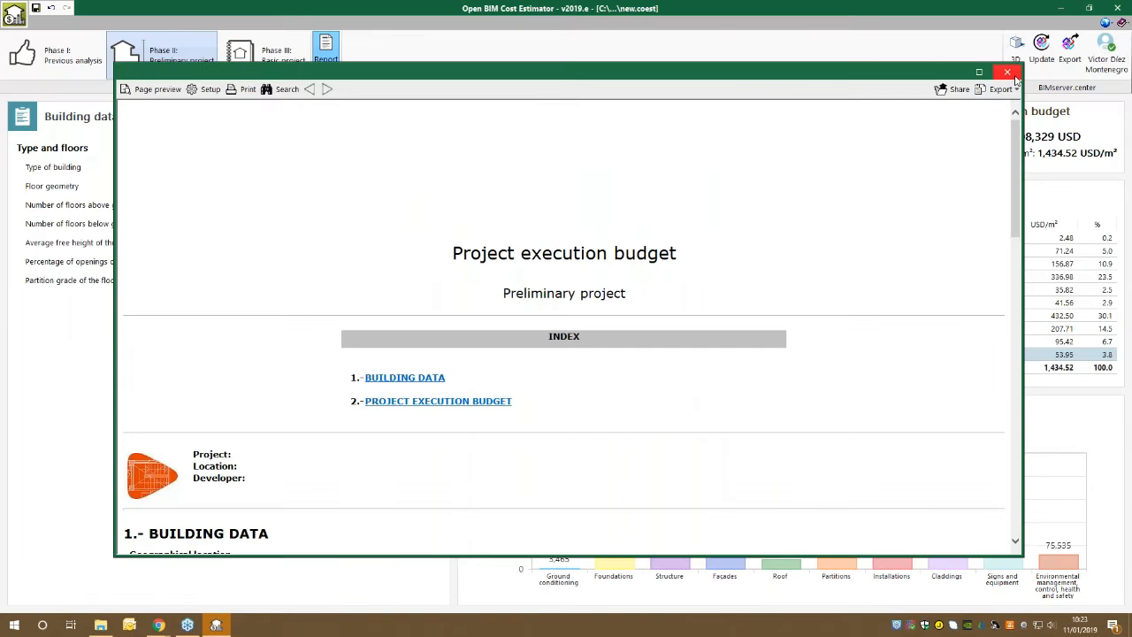
click(1007, 71)
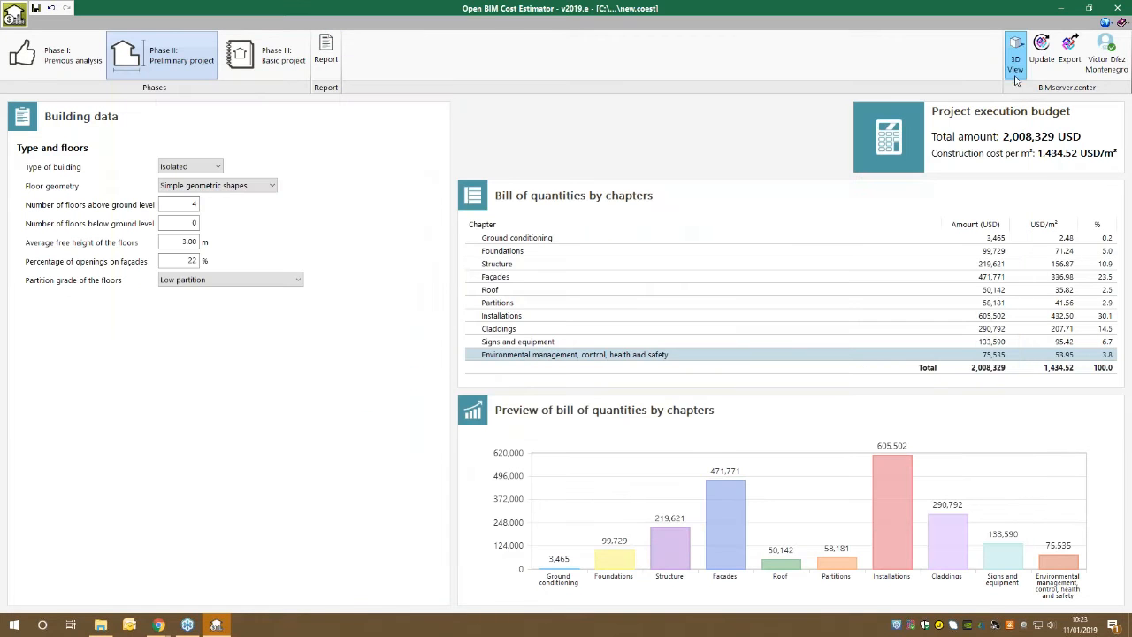
Go to Phase III: Basic project and keep the ground type as Semihard clay.
click(237, 66)
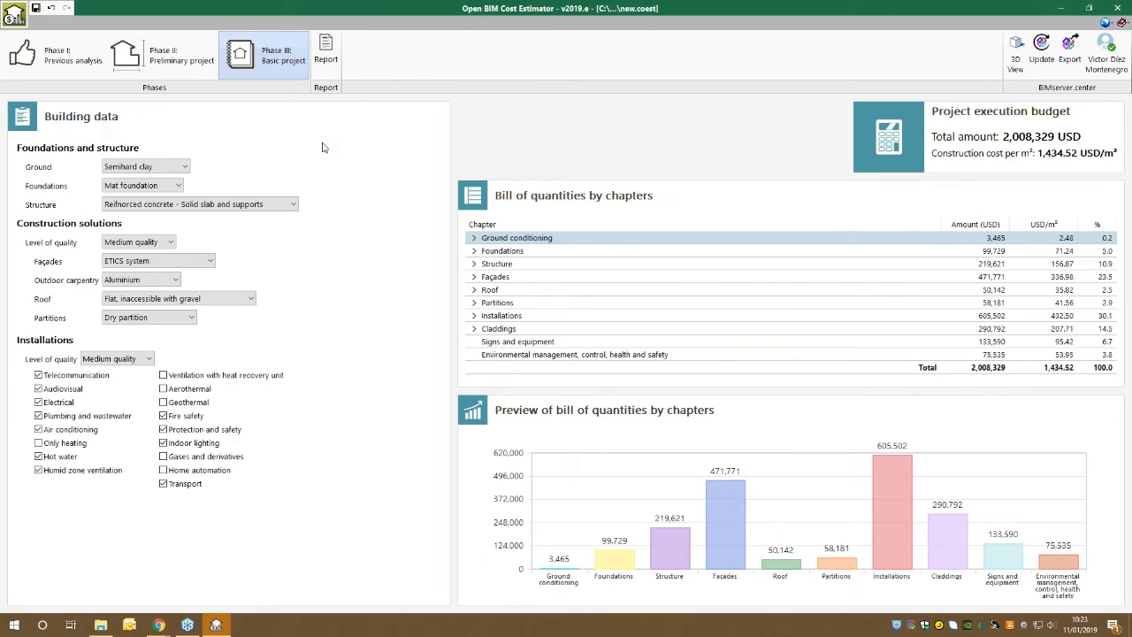
click(174, 168)
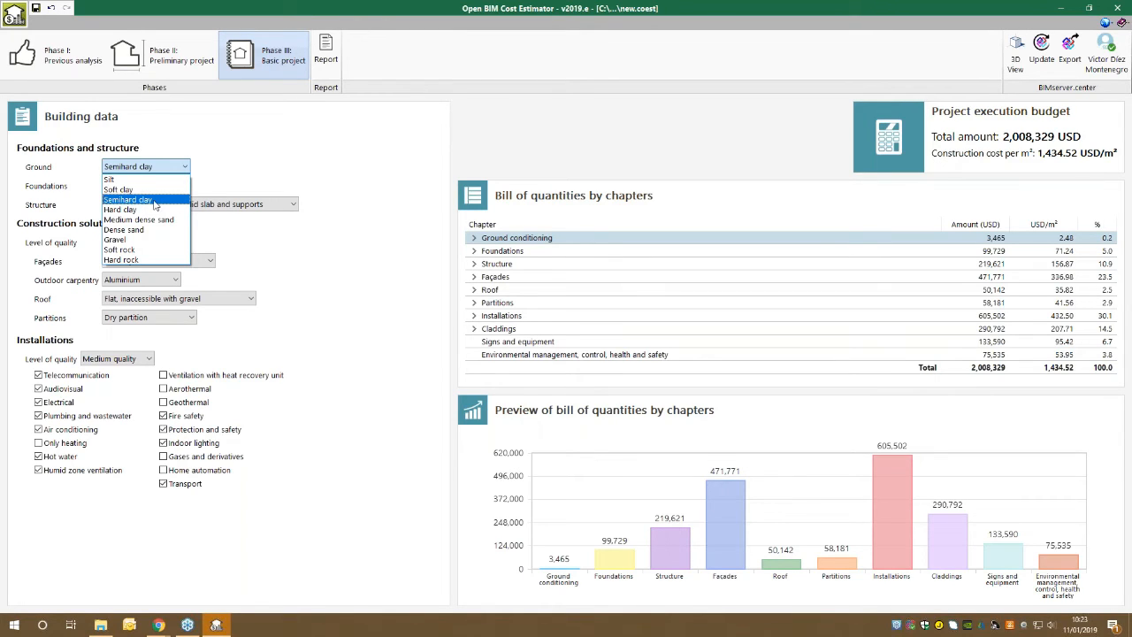
click(155, 202)
Try Hard clay and Gravel as the ground type and return to Semihard clay.
click(130, 166)
click(124, 209)
click(151, 166)
click(163, 239)
click(165, 168)
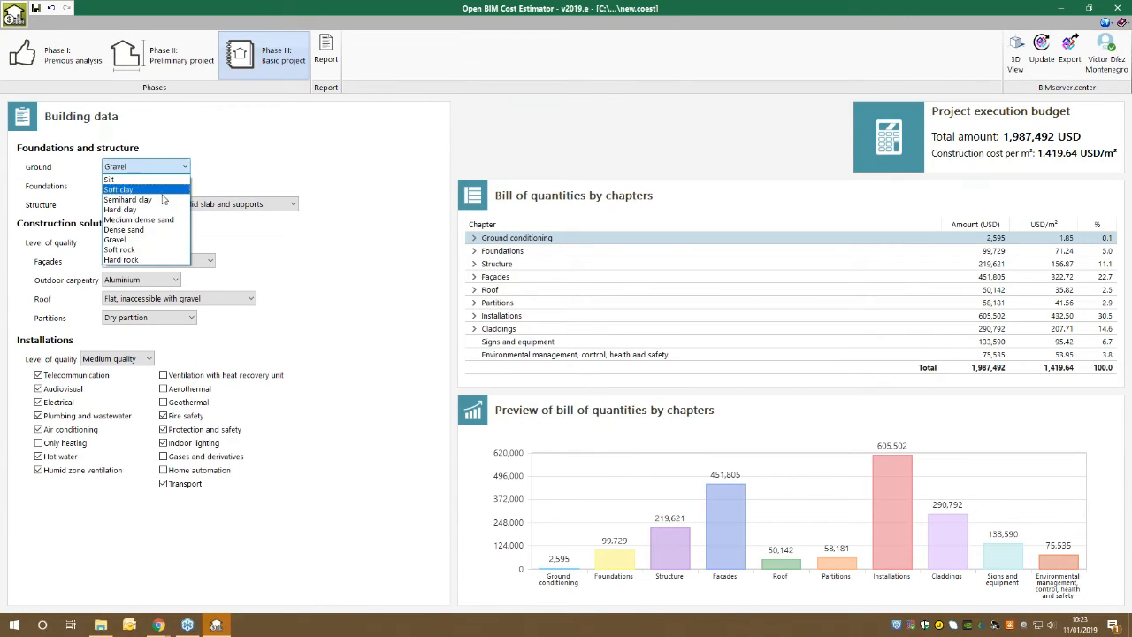
click(164, 200)
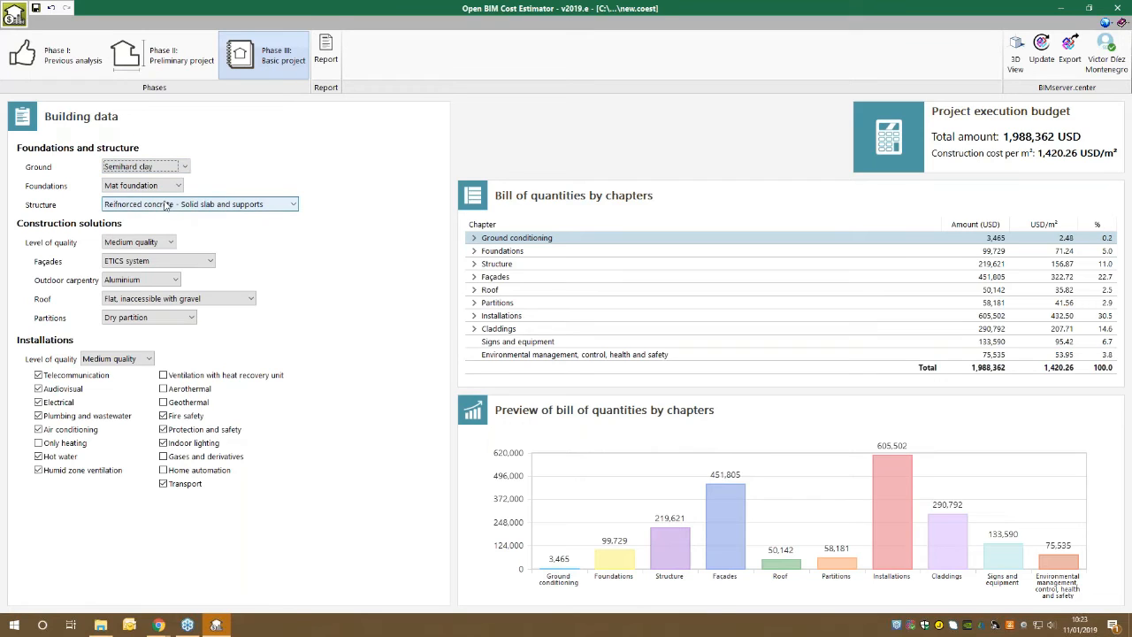
Try Mini piles, Mat foundation and Footing as the foundation type and return to Mat foundation.
click(162, 189)
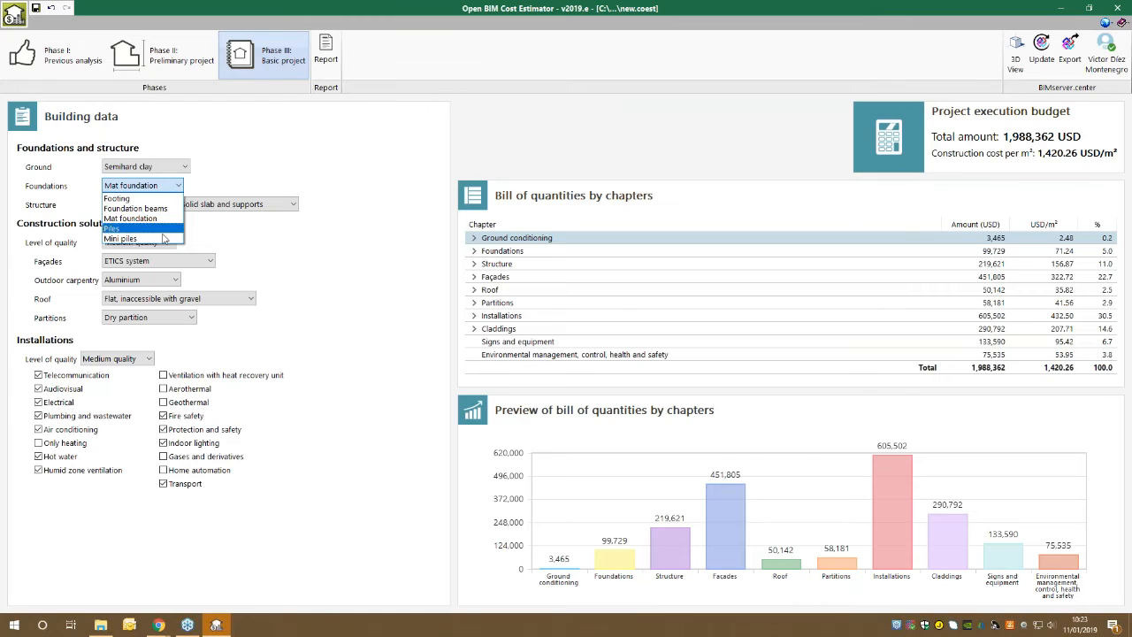
click(165, 238)
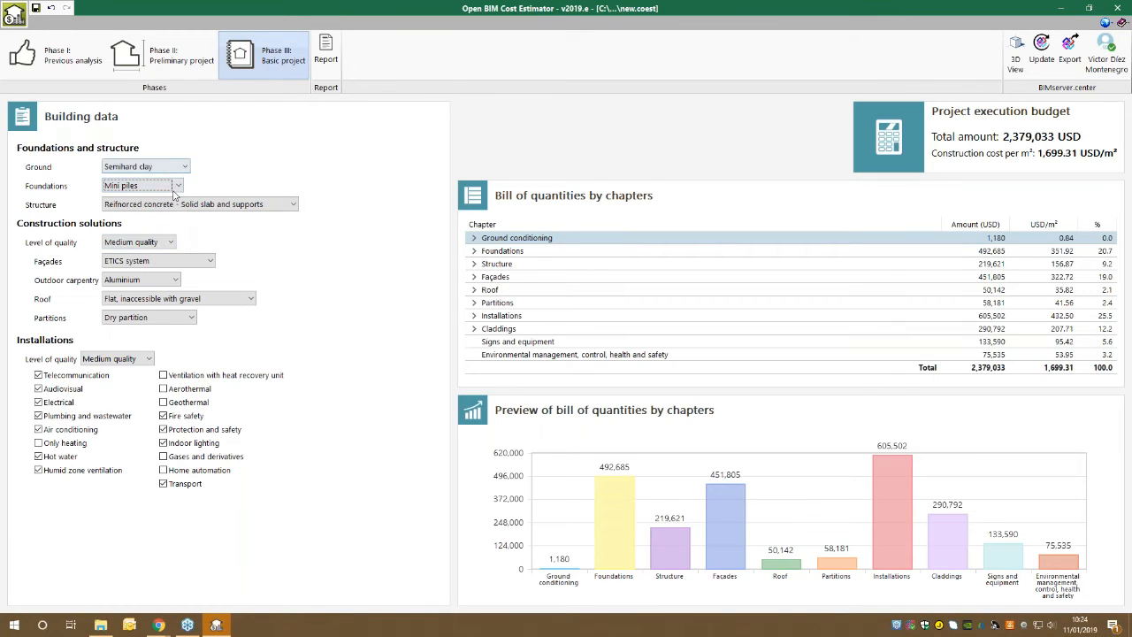
click(168, 186)
click(174, 219)
click(175, 186)
click(174, 200)
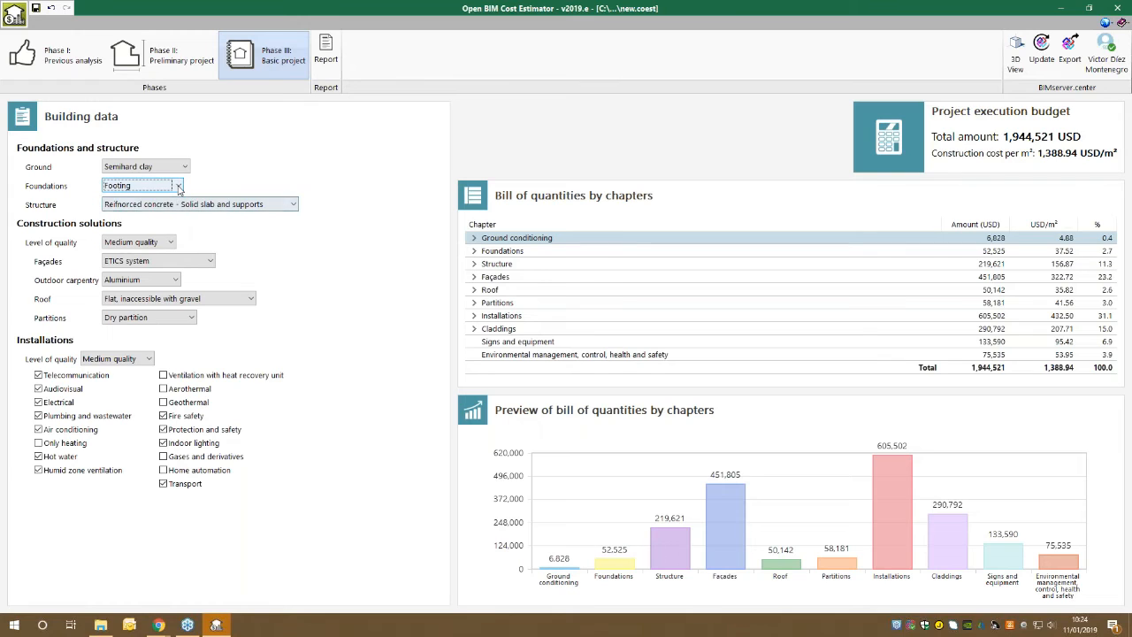
click(178, 186)
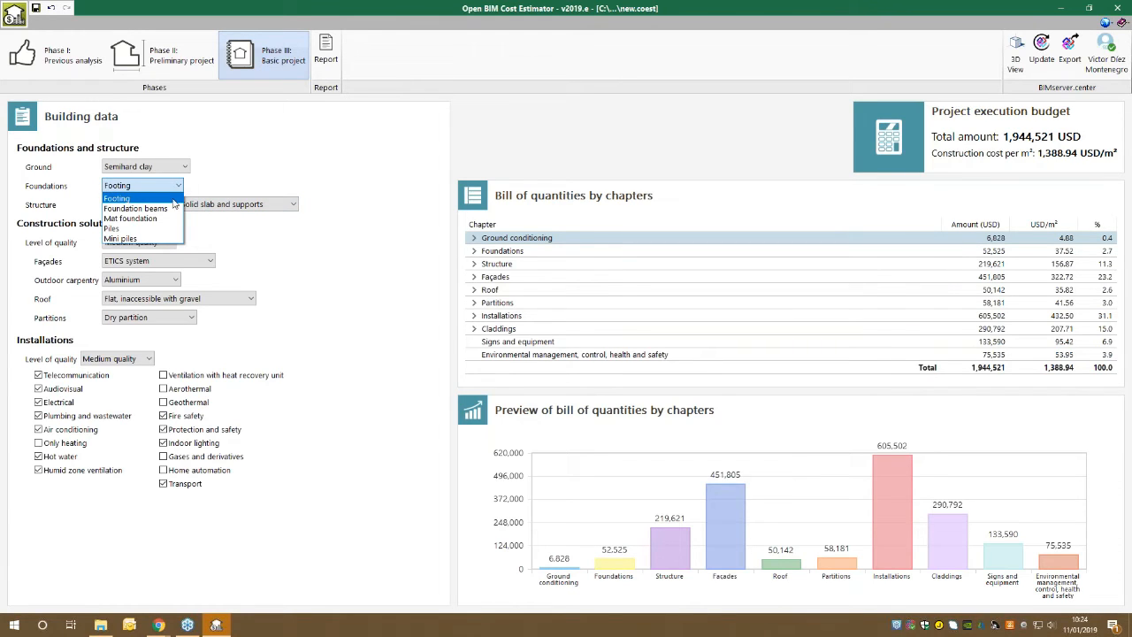
click(159, 218)
Look through the structure and construction quality options, keeping Reinforced concrete - Solid slab and supports and Medium quality.
click(160, 205)
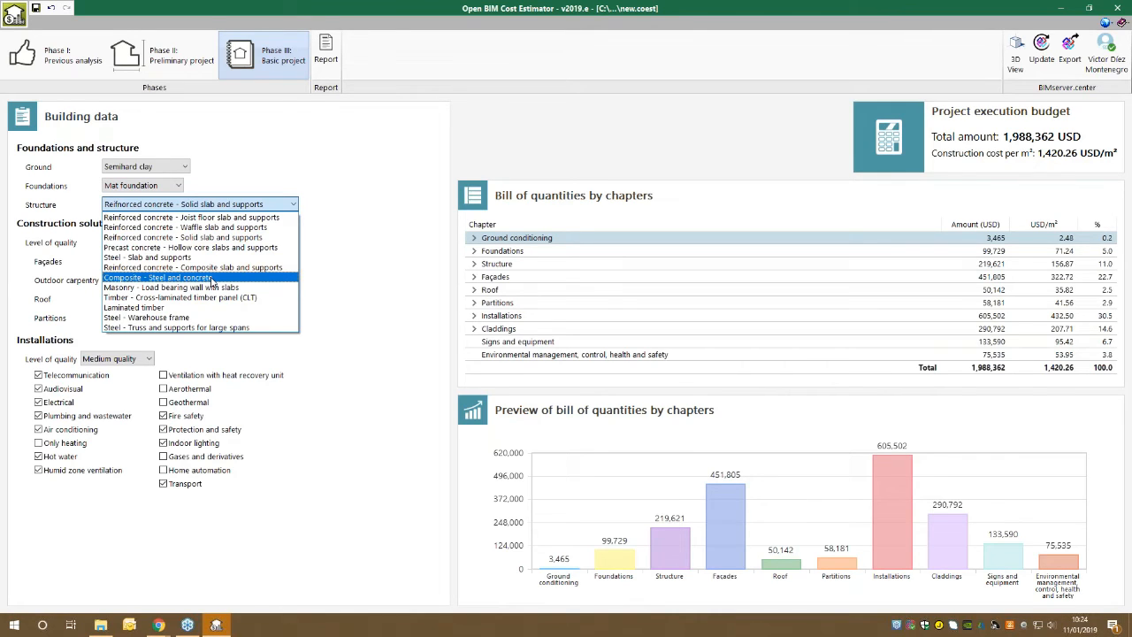
click(213, 237)
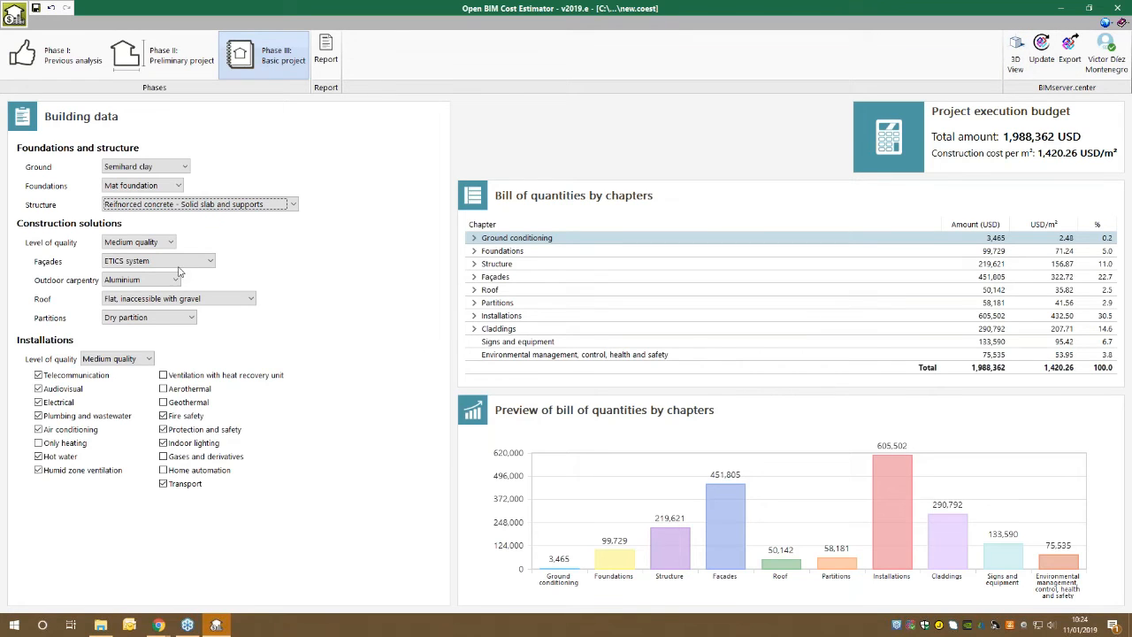
click(163, 242)
click(160, 252)
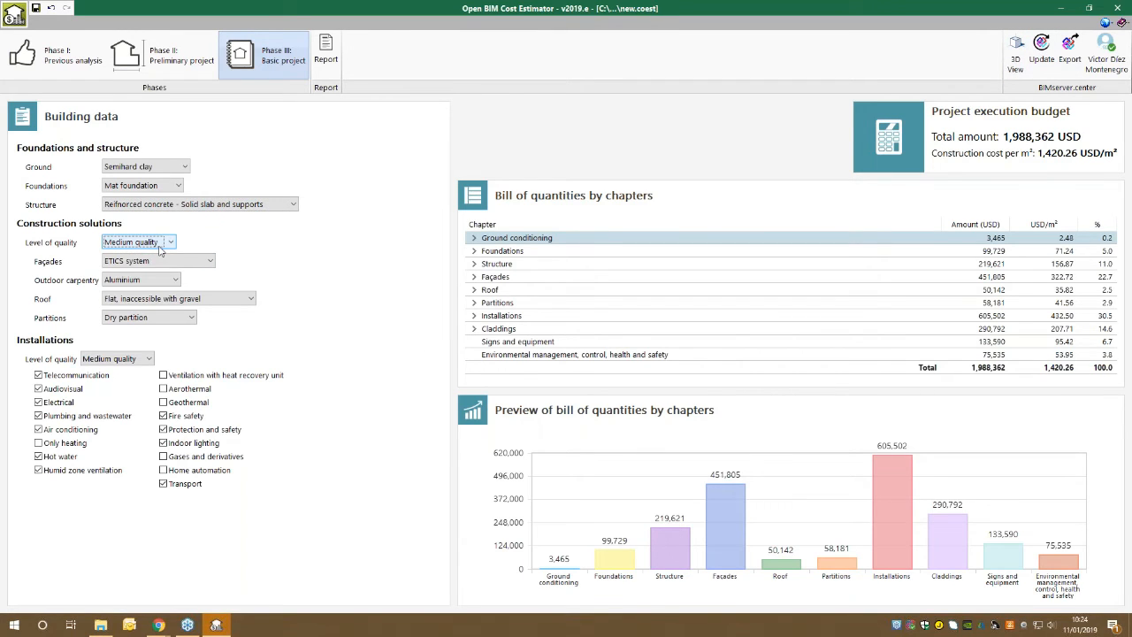
Expand the Foundations chapter, compare Footing with Foundation beams, keep Foundation beams and collapse the chapter.
click(475, 252)
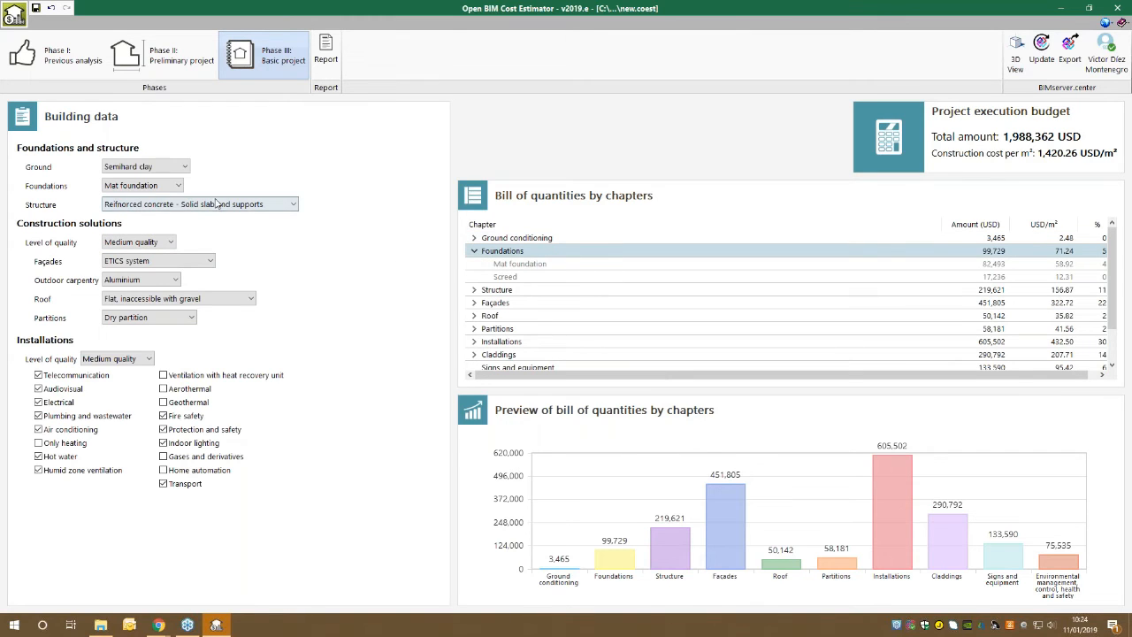
click(160, 186)
click(159, 196)
click(161, 186)
click(146, 207)
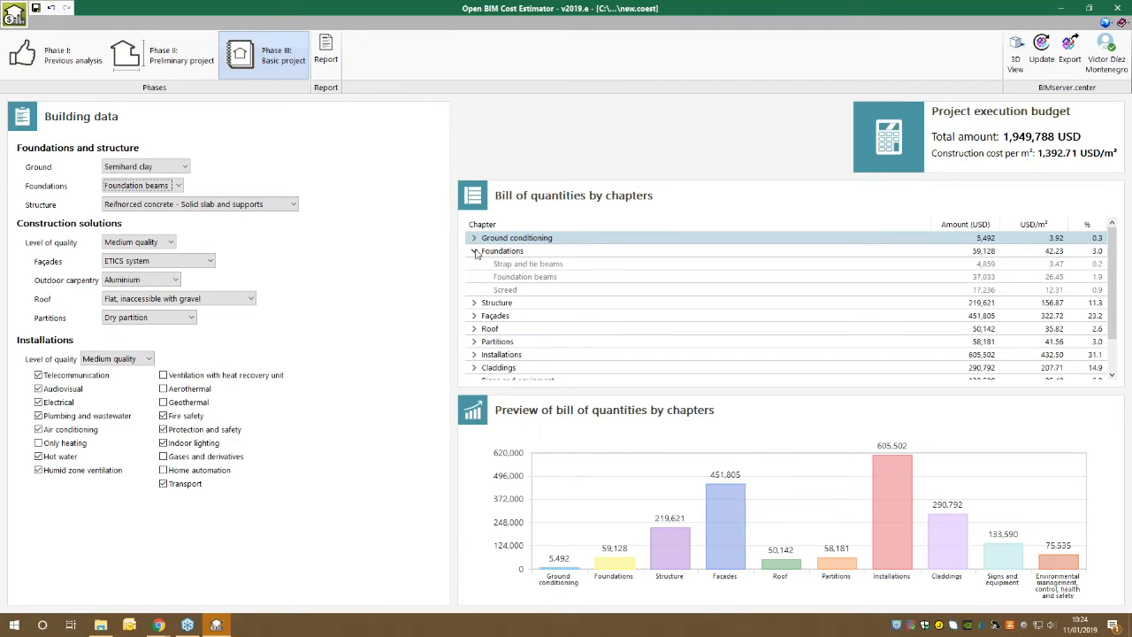
click(474, 251)
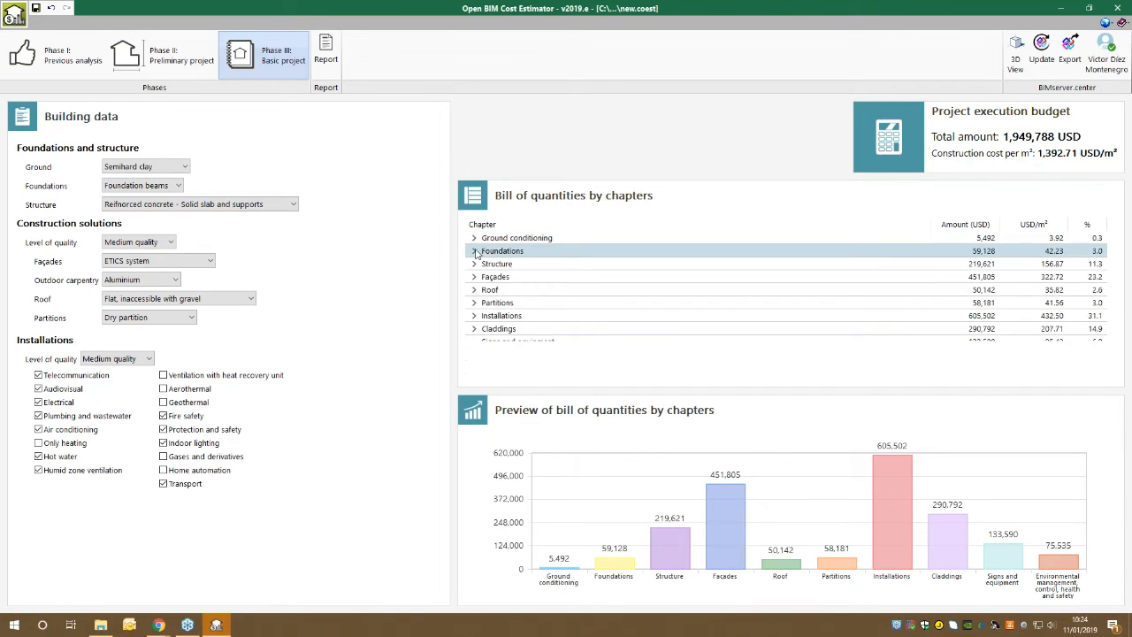
Check the bill of quantities by chapters in Phase II: Preliminary project and return to Phase III: Basic project.
click(161, 55)
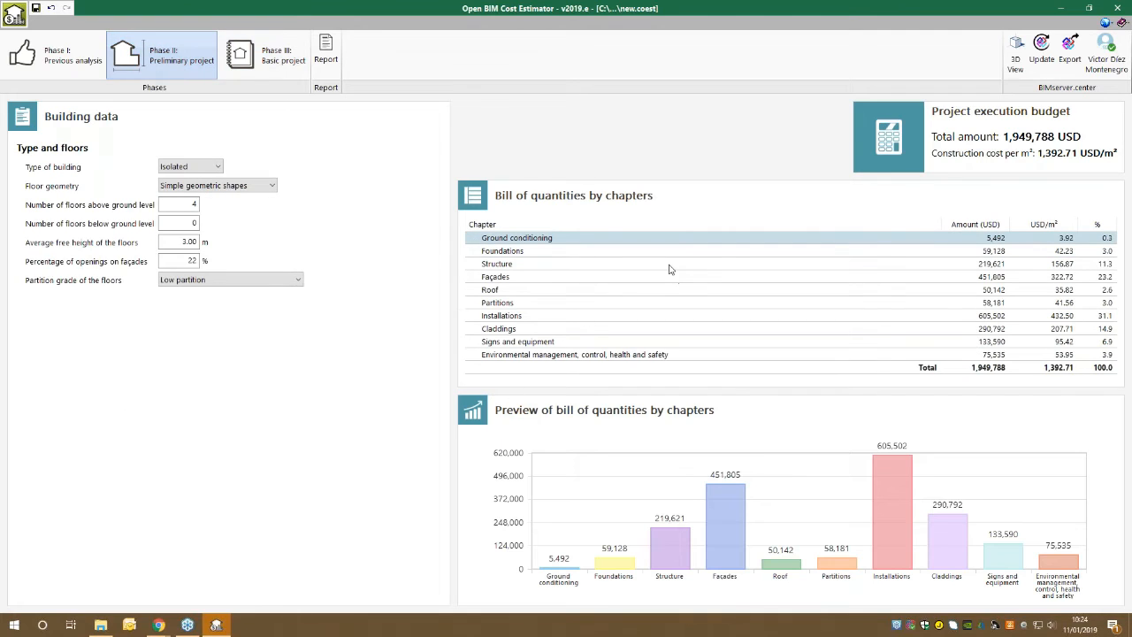
click(476, 252)
drag(539, 262, 518, 273)
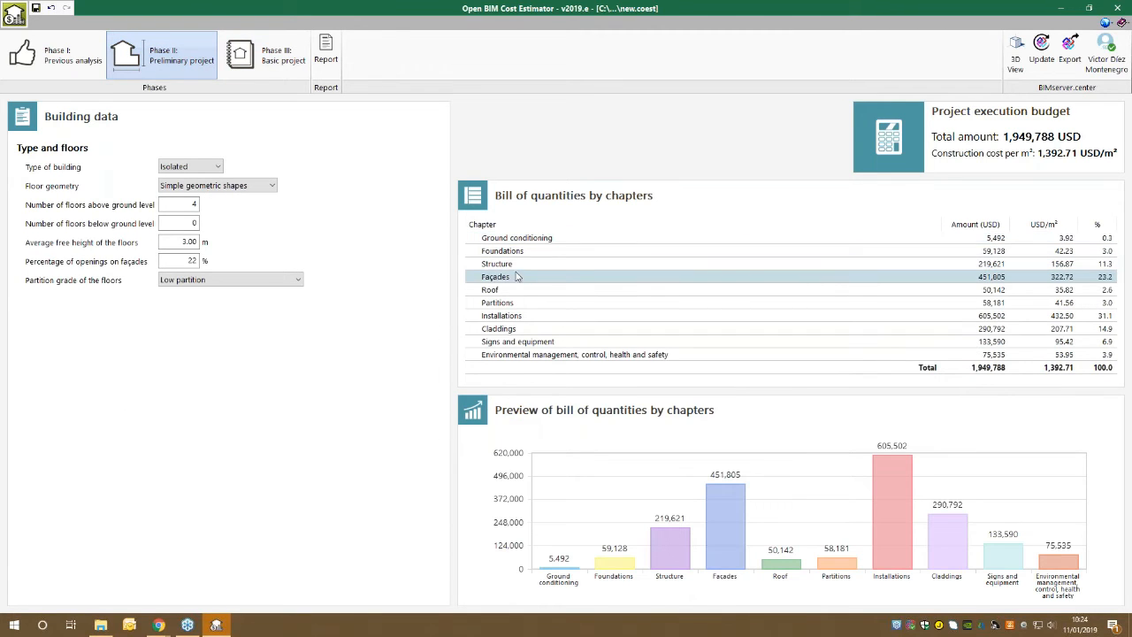
click(240, 51)
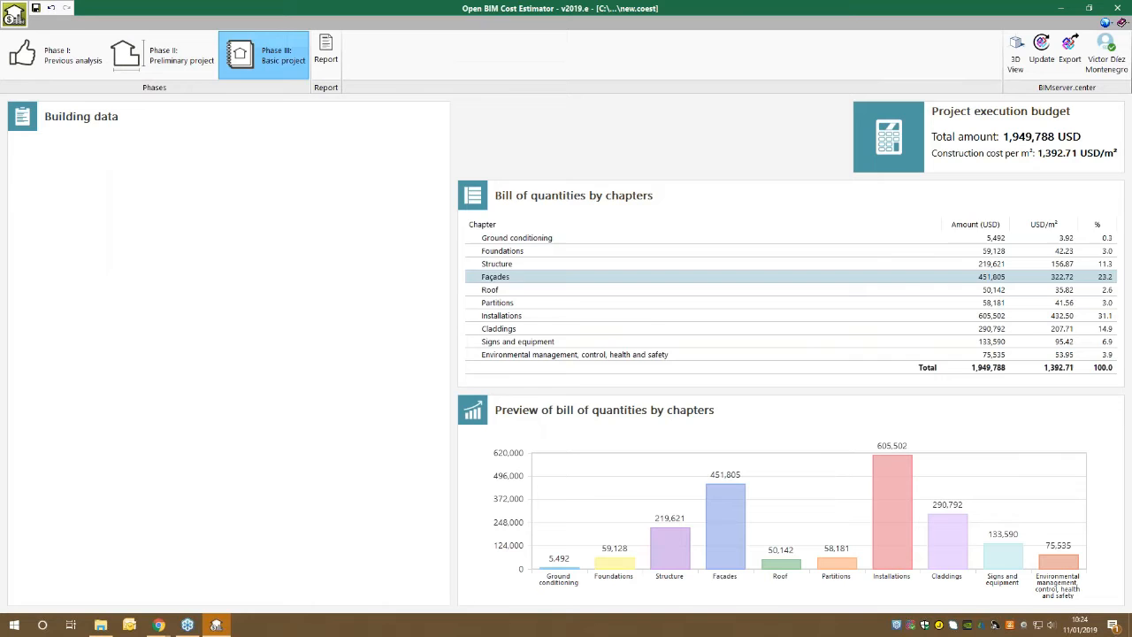
Expand the Ground conditioning chapter and examine its ground cleaning and excavation items and the chapters below it.
click(474, 238)
click(521, 252)
click(520, 264)
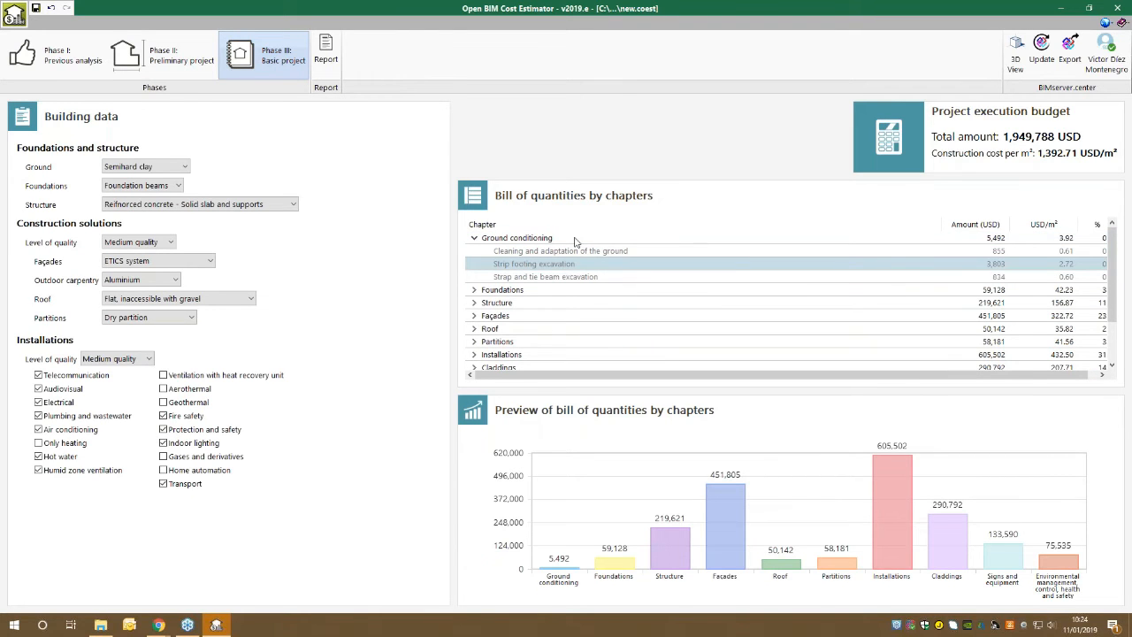
click(529, 289)
scroll(531, 289, down, 1)
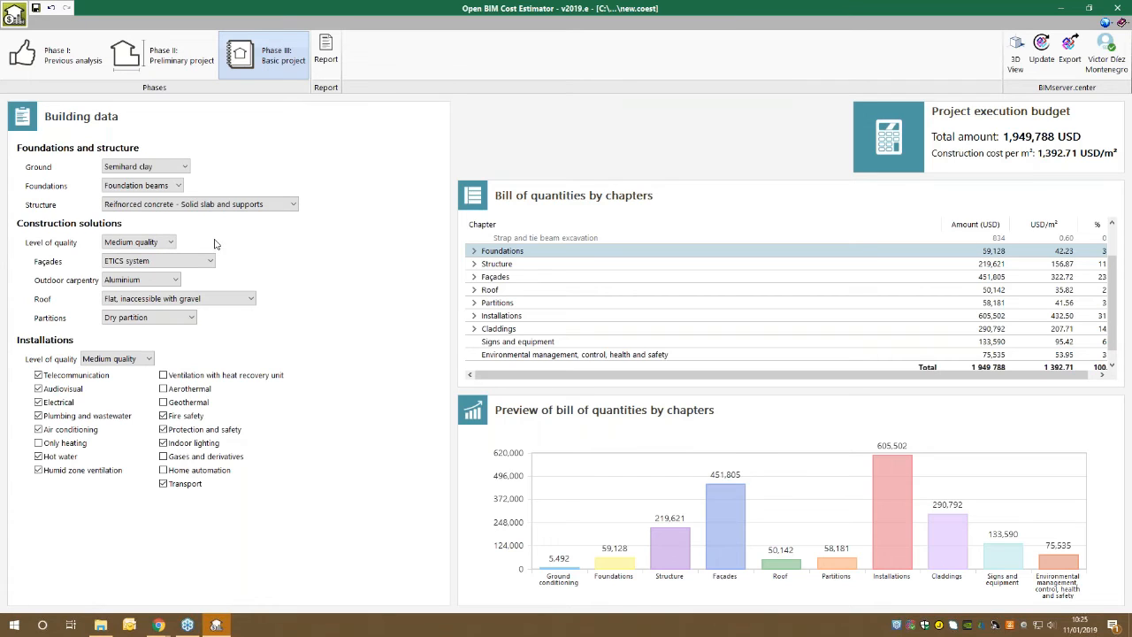
Try Industrial quality and Design as the construction solutions' level of quality and return to Medium quality.
click(150, 245)
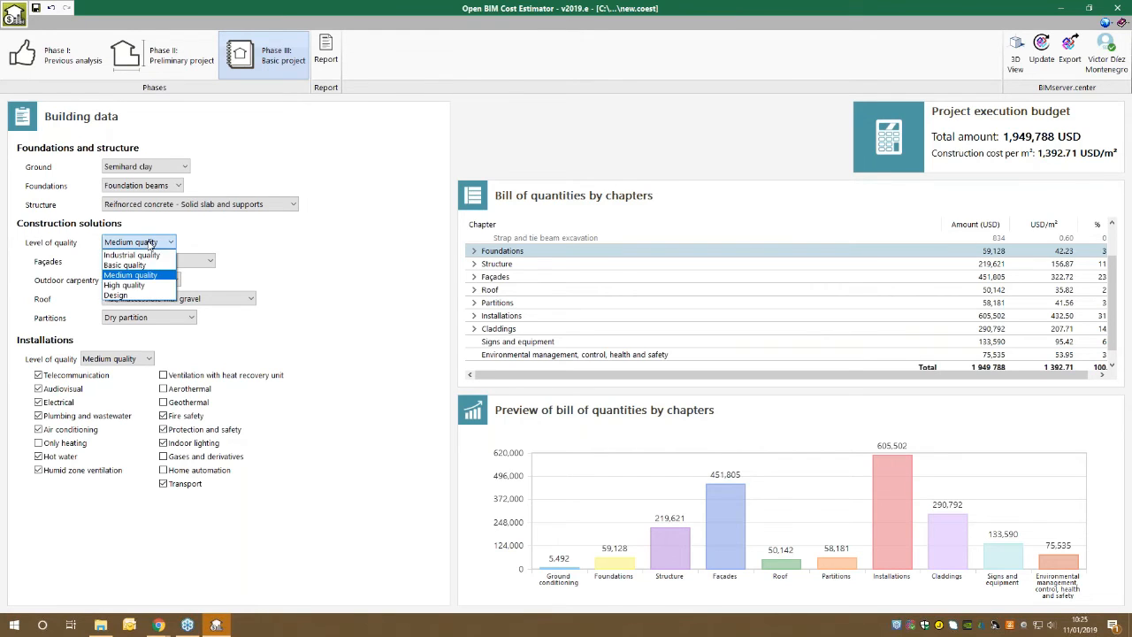
click(146, 255)
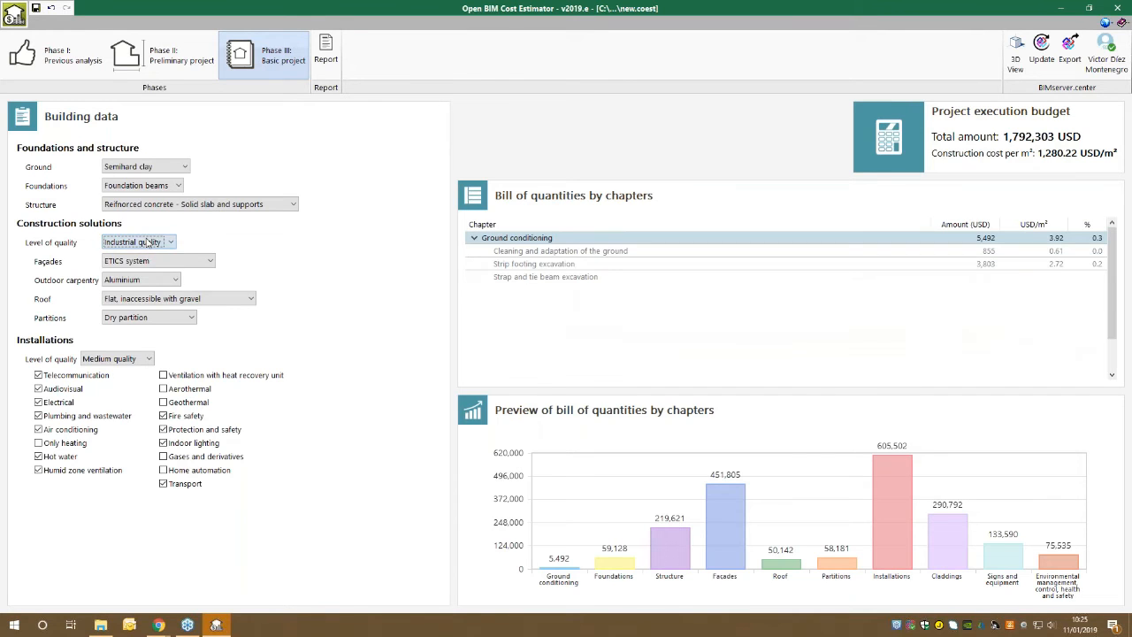
click(147, 244)
click(142, 295)
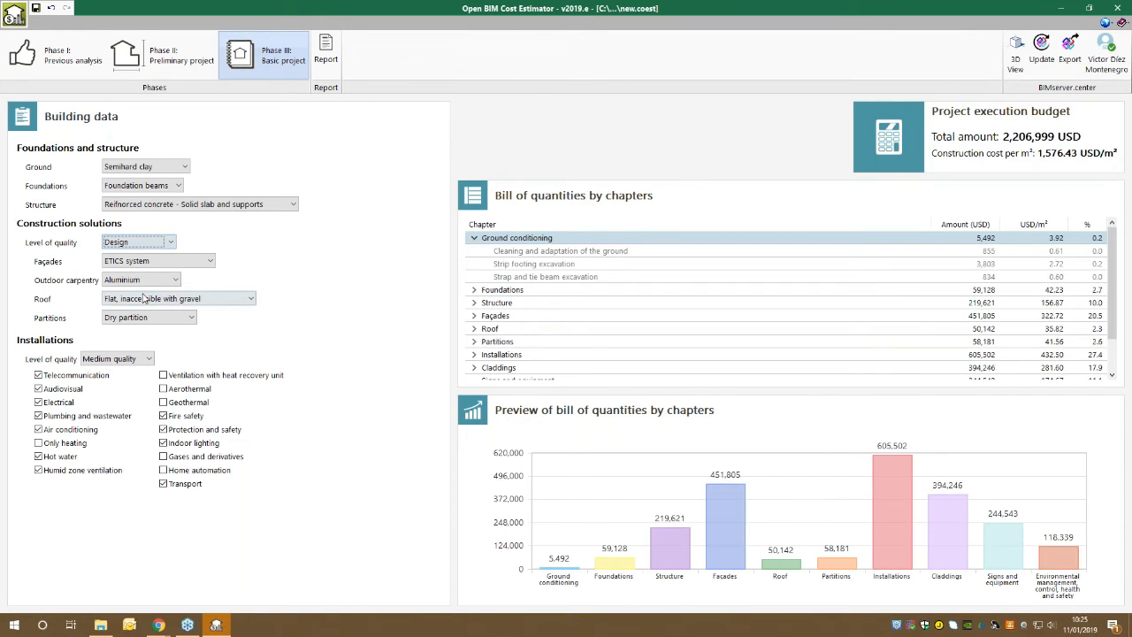
click(146, 241)
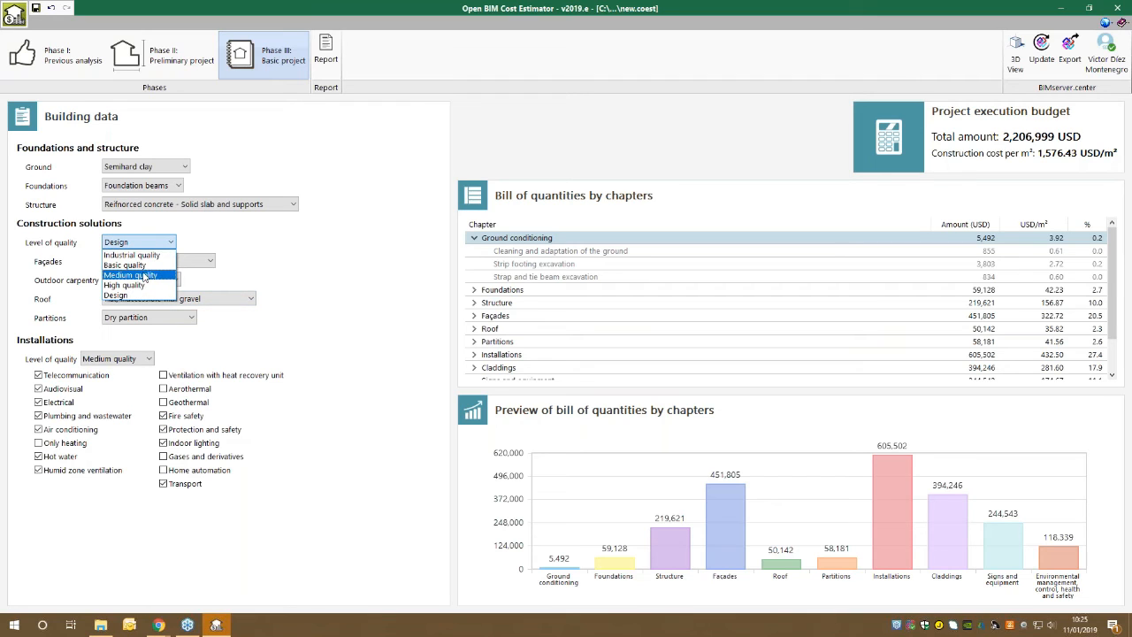
click(147, 275)
Try Basic quality for the construction solutions, return to Medium quality and review the remaining quality levels.
click(141, 243)
click(140, 266)
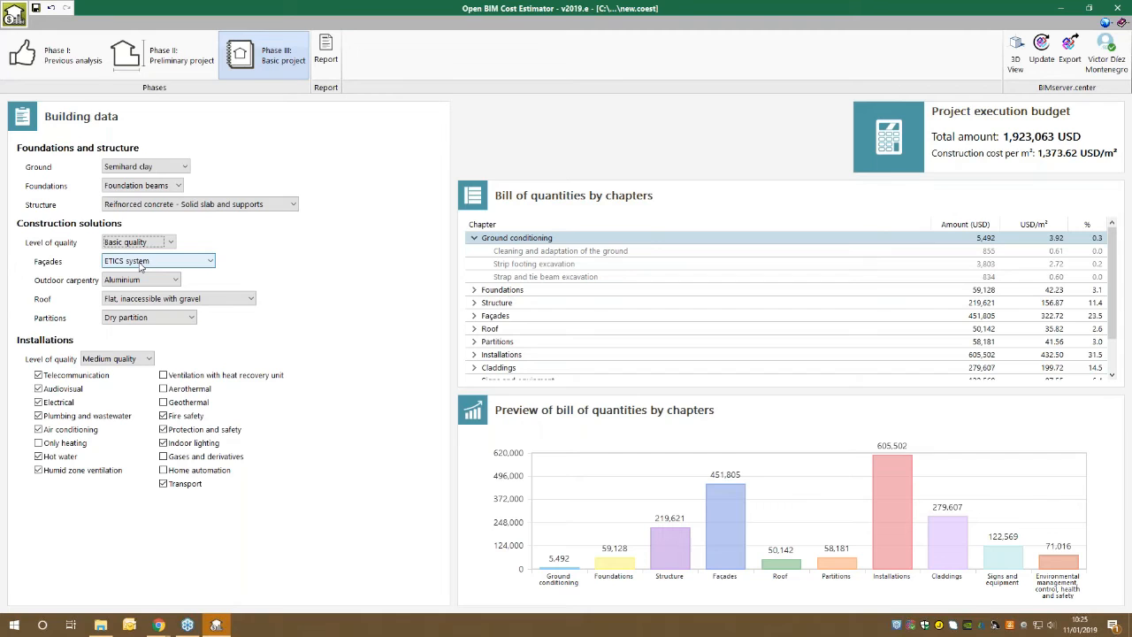
click(136, 246)
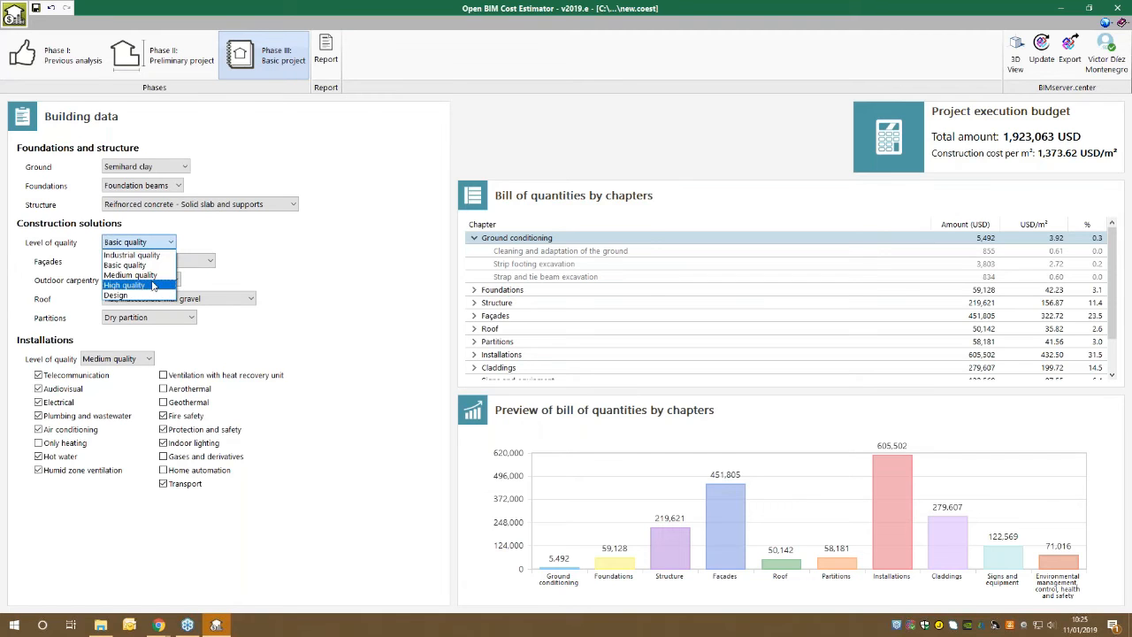
click(153, 276)
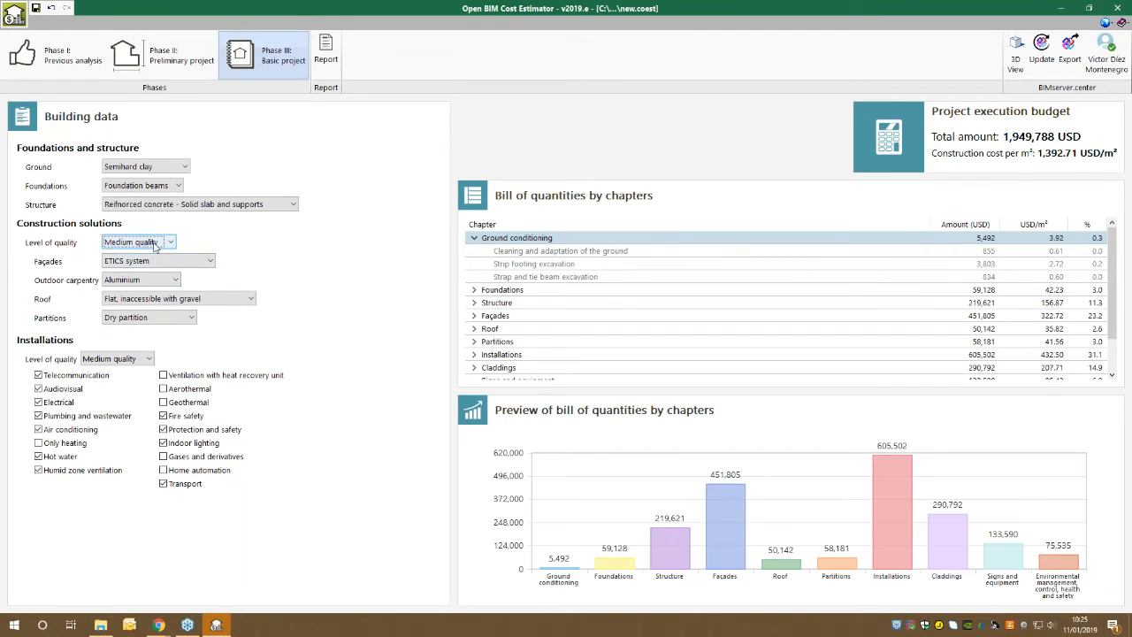
click(151, 242)
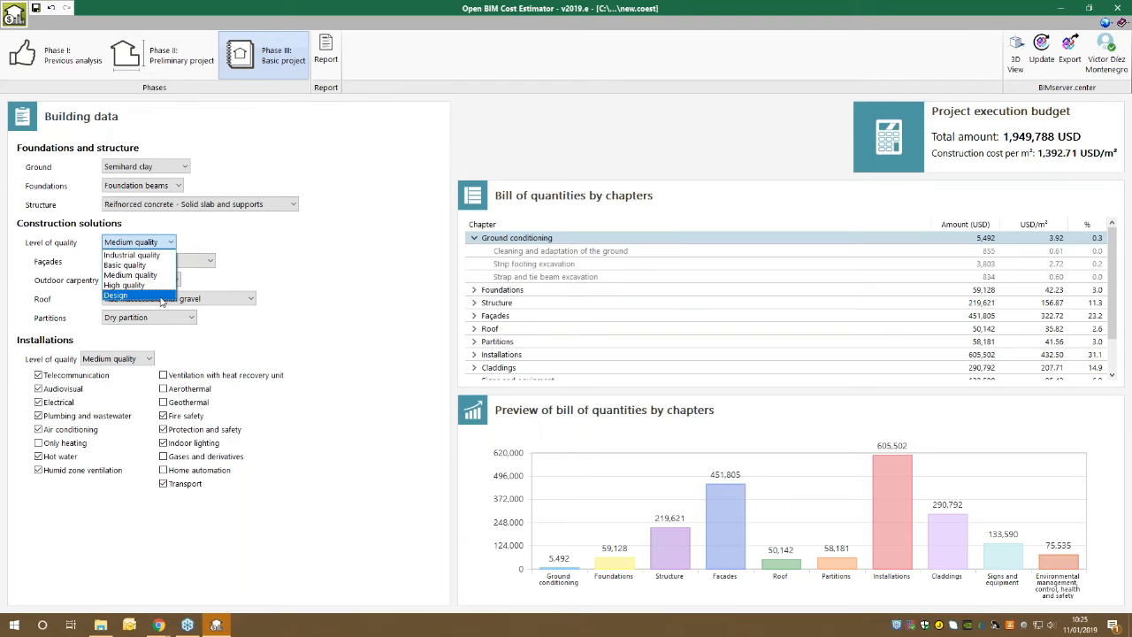
click(166, 246)
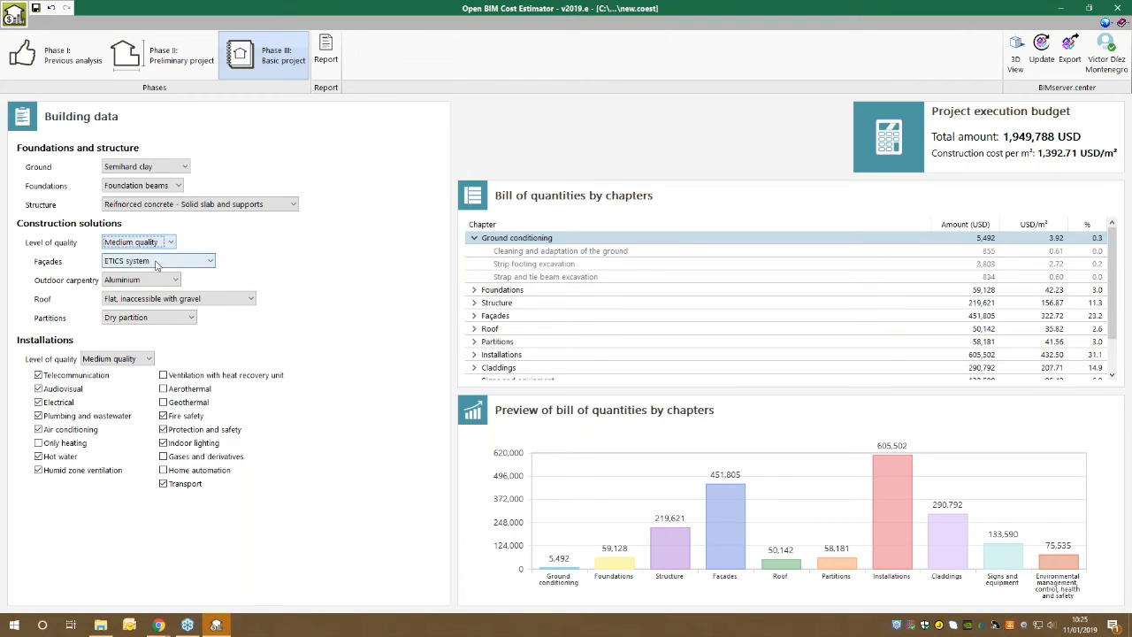
Try Curtain wall and Traditional as the façade type and return to ETICS system.
click(157, 262)
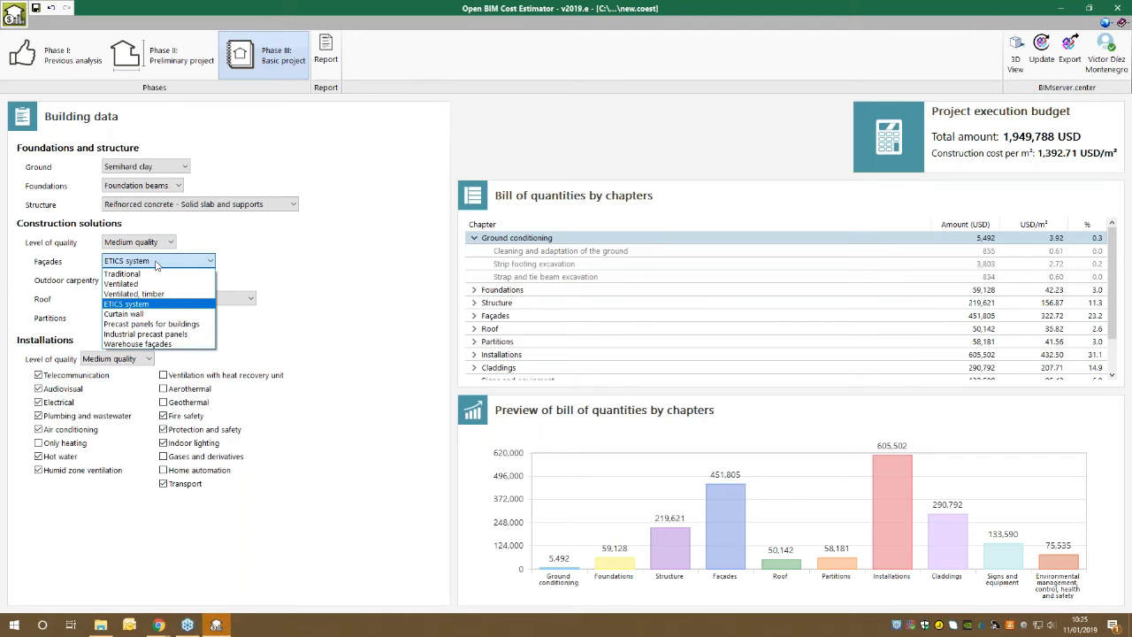
click(177, 314)
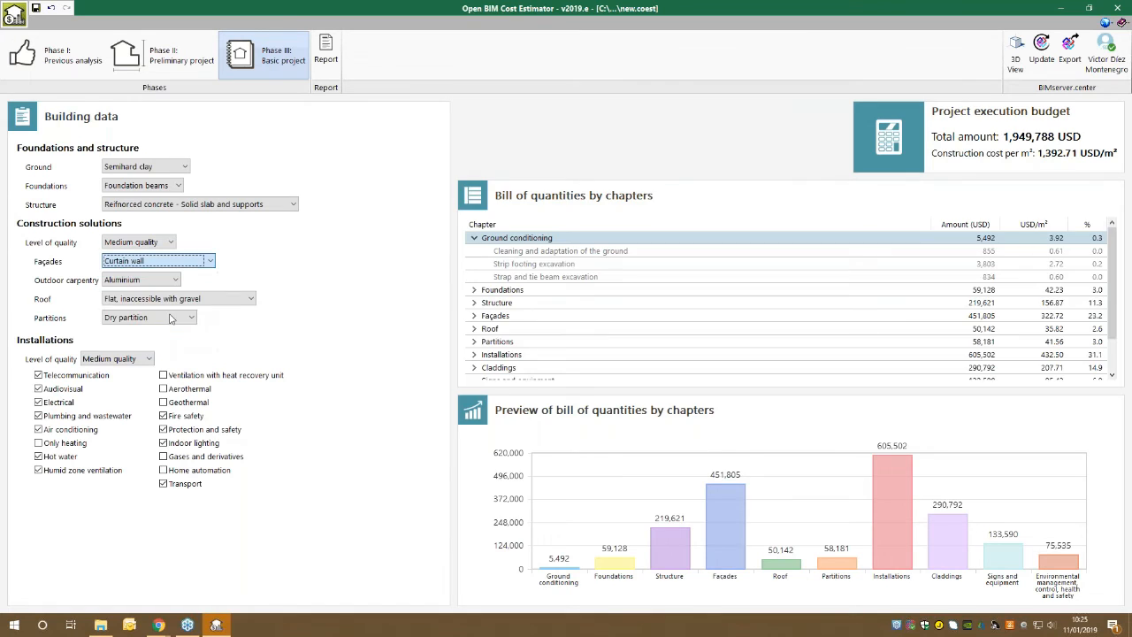
click(170, 265)
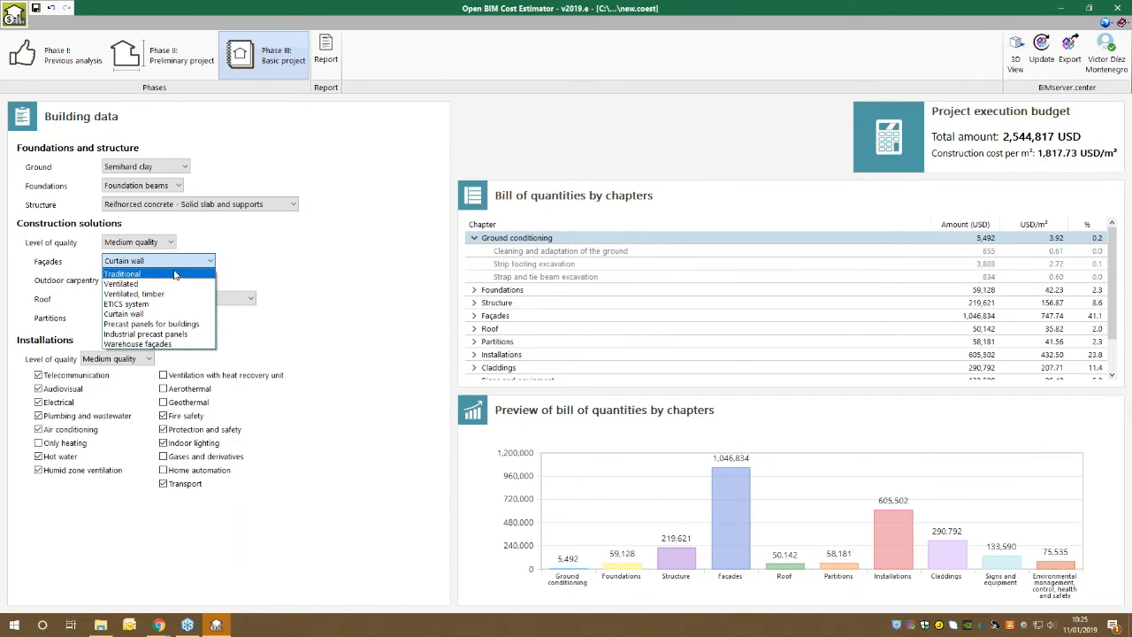
click(175, 278)
click(177, 262)
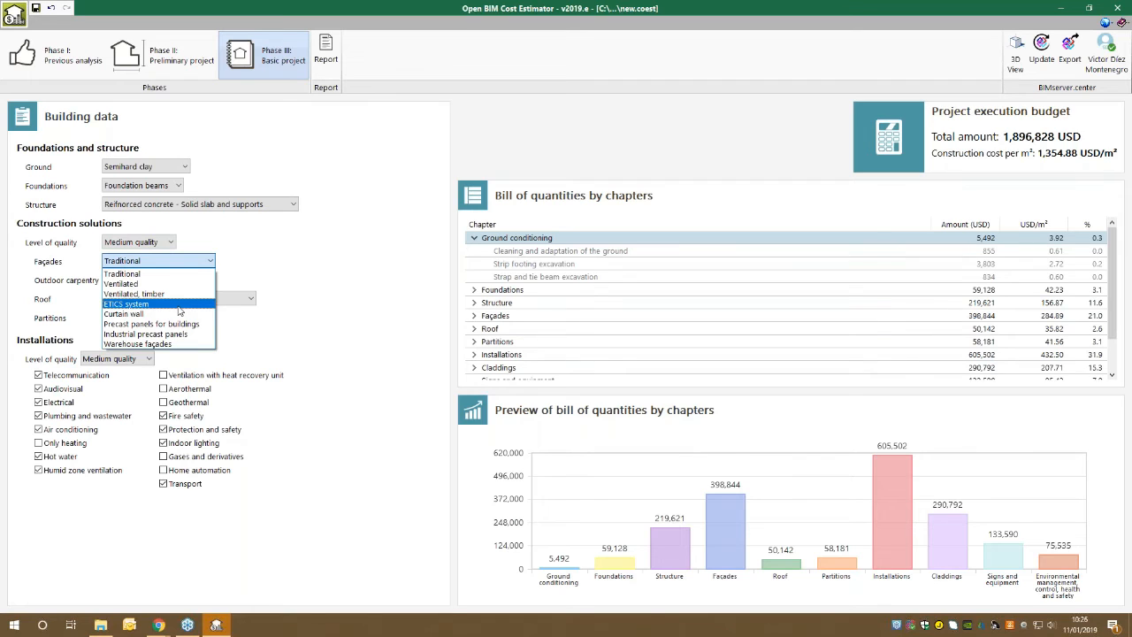
click(180, 305)
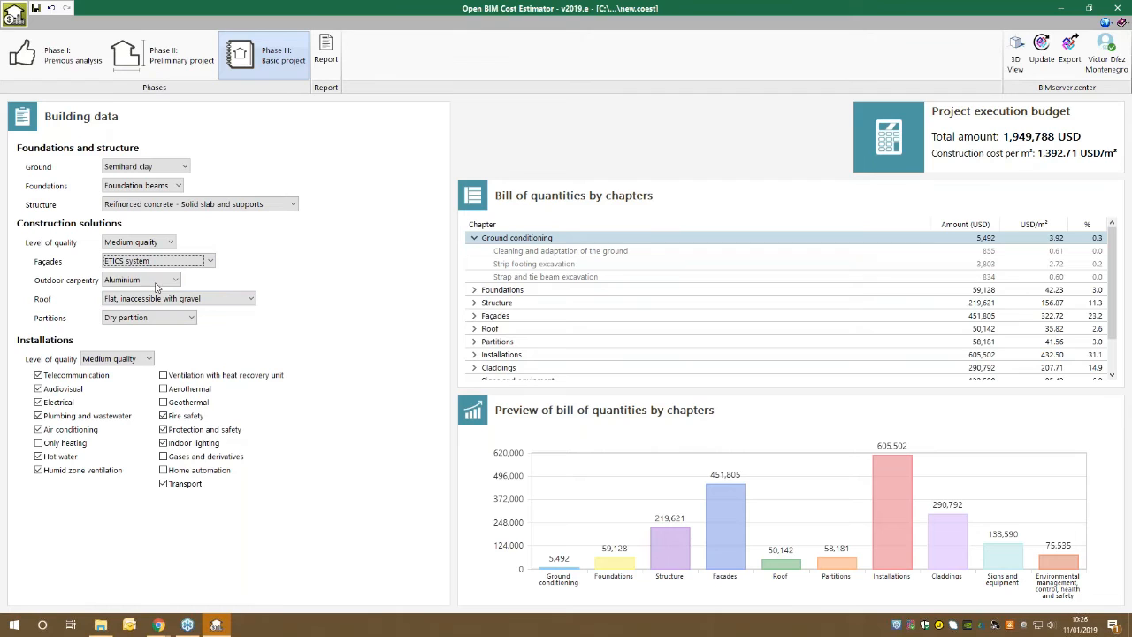
Try Steel as the outdoor carpentry material and return to Aluminium.
click(159, 282)
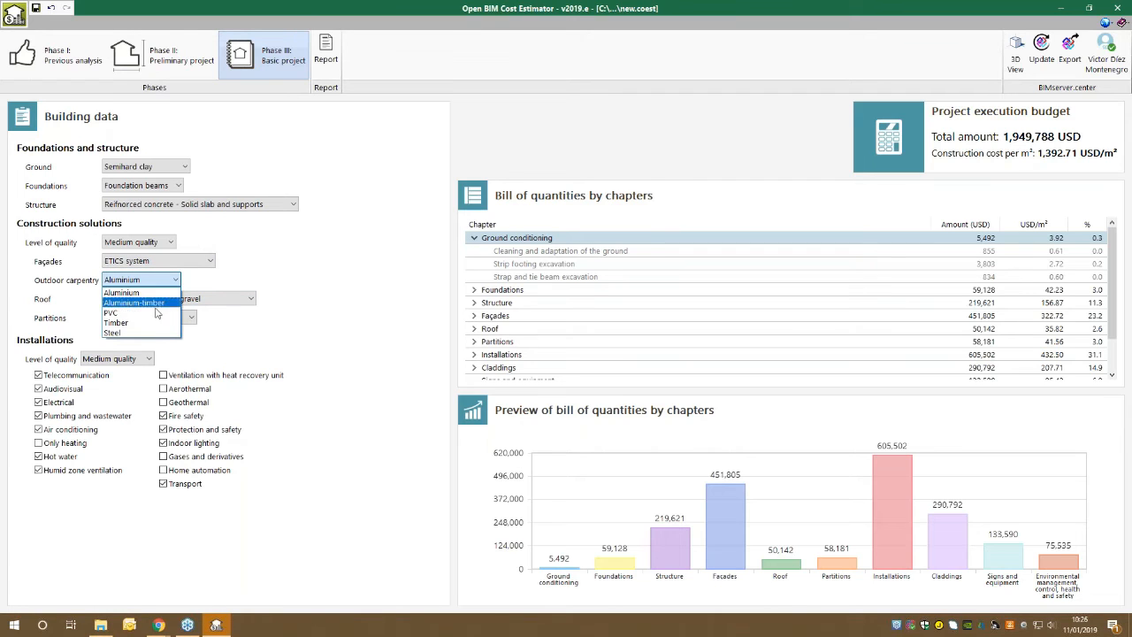
click(157, 332)
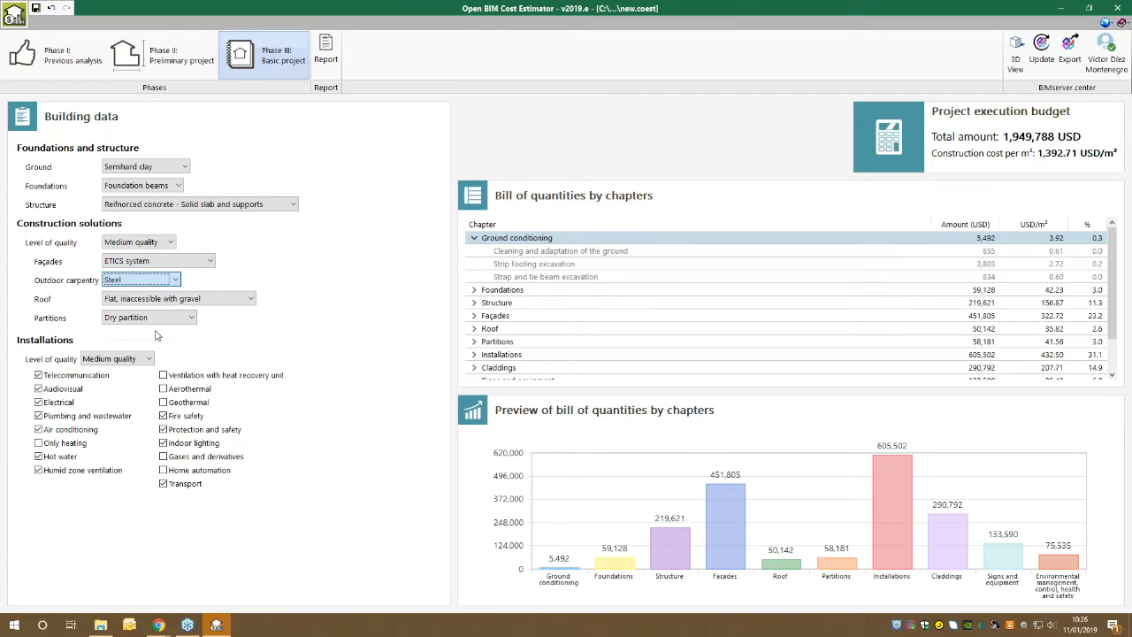
click(152, 280)
click(152, 293)
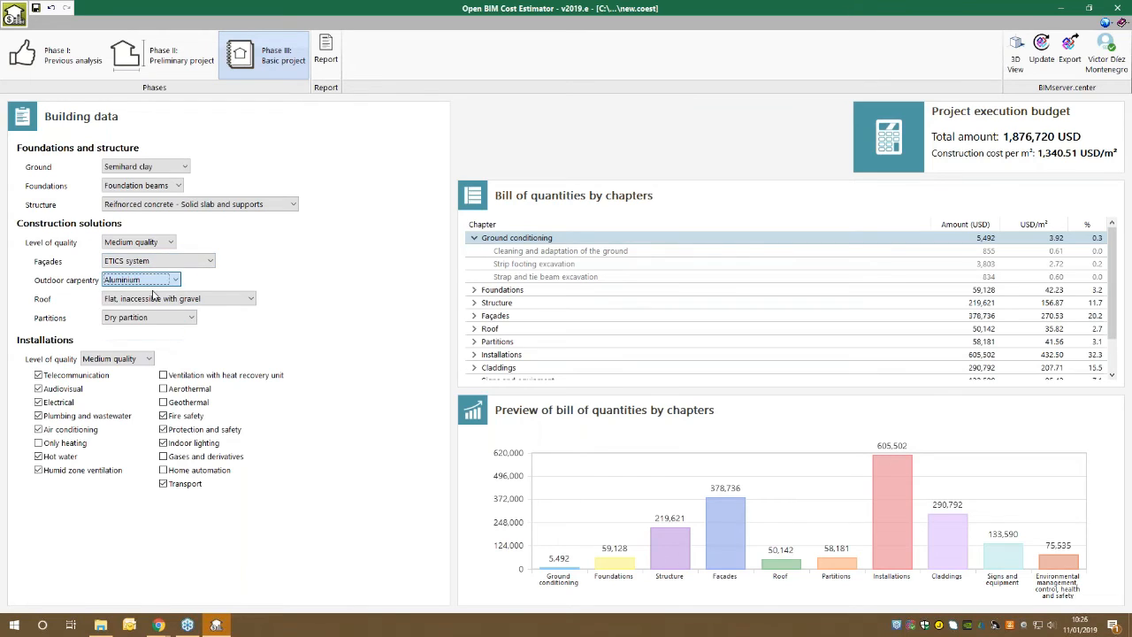
Try Aluminium-timber and PVC as the outdoor carpentry material and return to Aluminium.
click(159, 282)
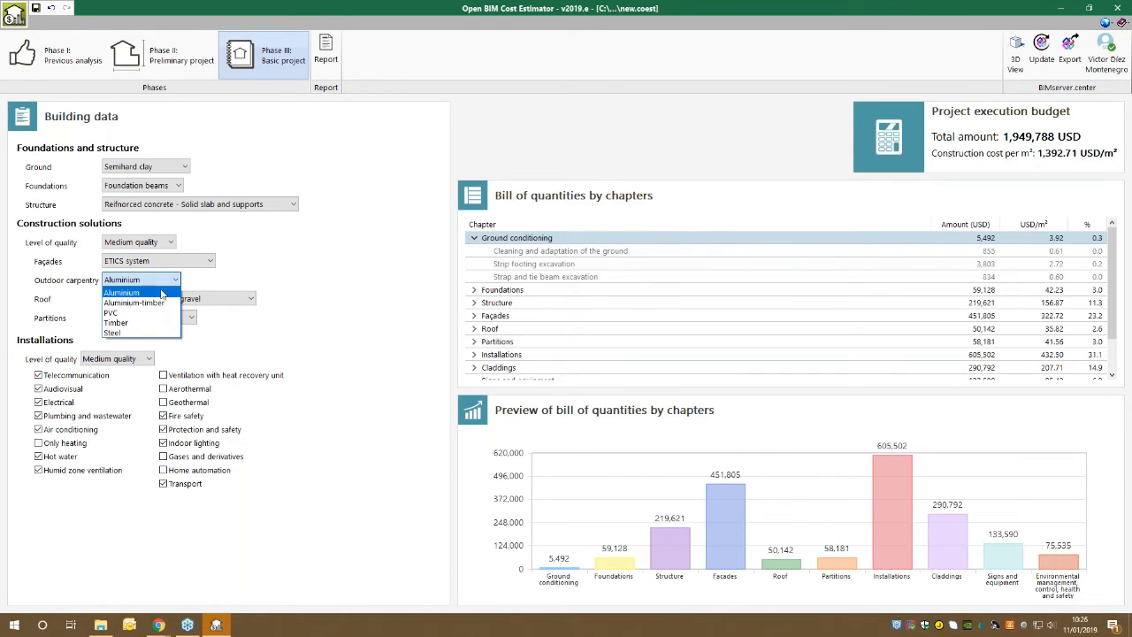
click(167, 302)
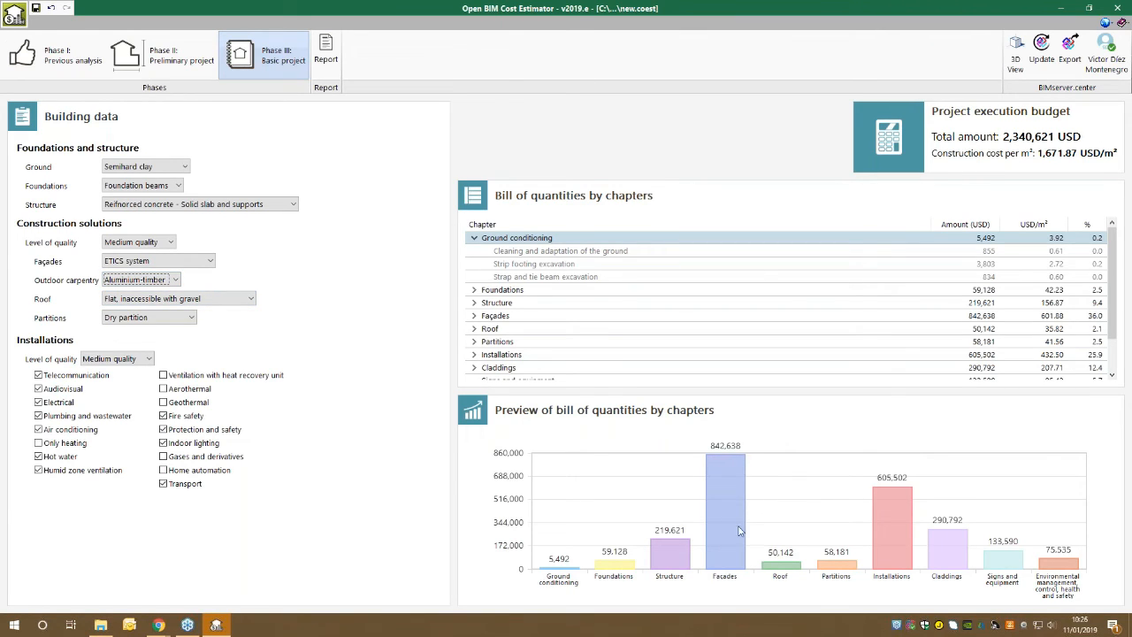
click(163, 280)
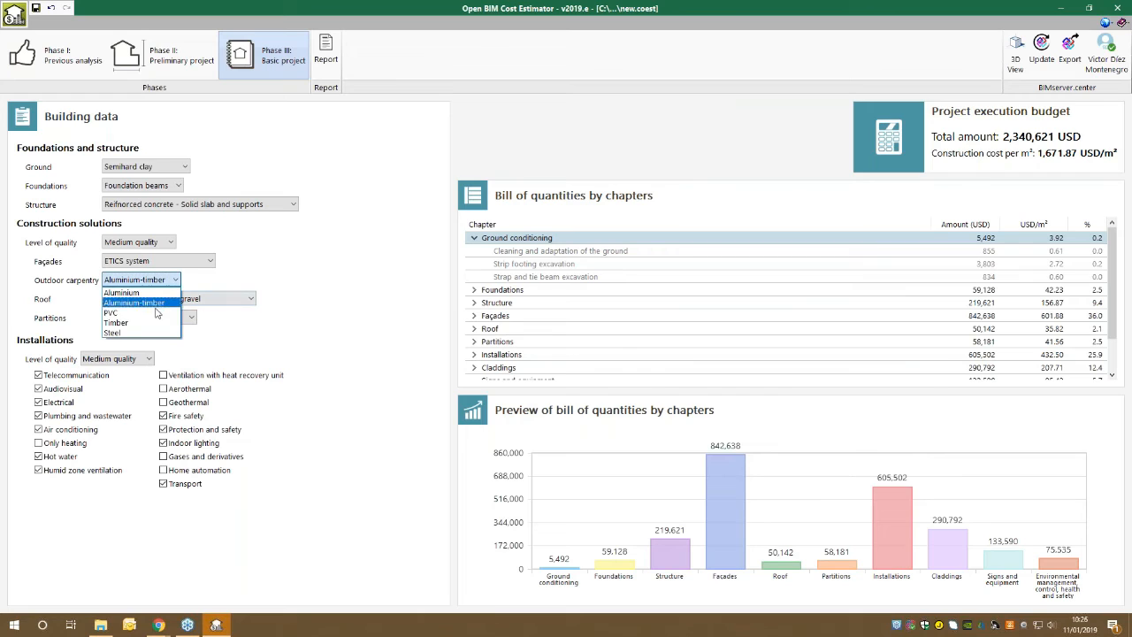
click(156, 314)
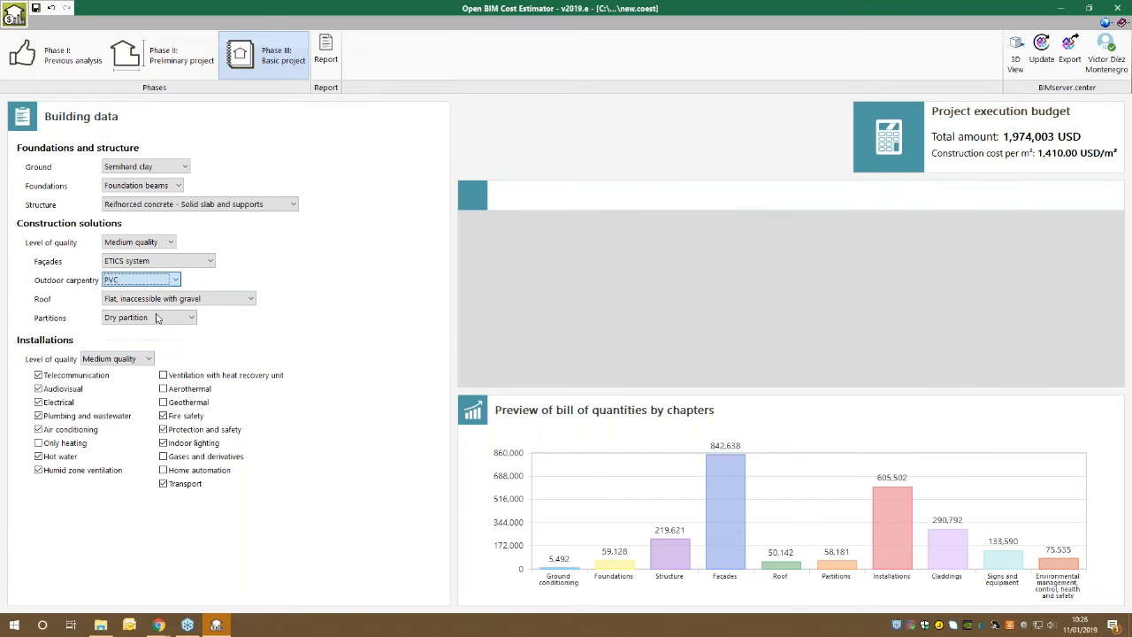
click(146, 279)
click(147, 291)
click(147, 281)
click(158, 303)
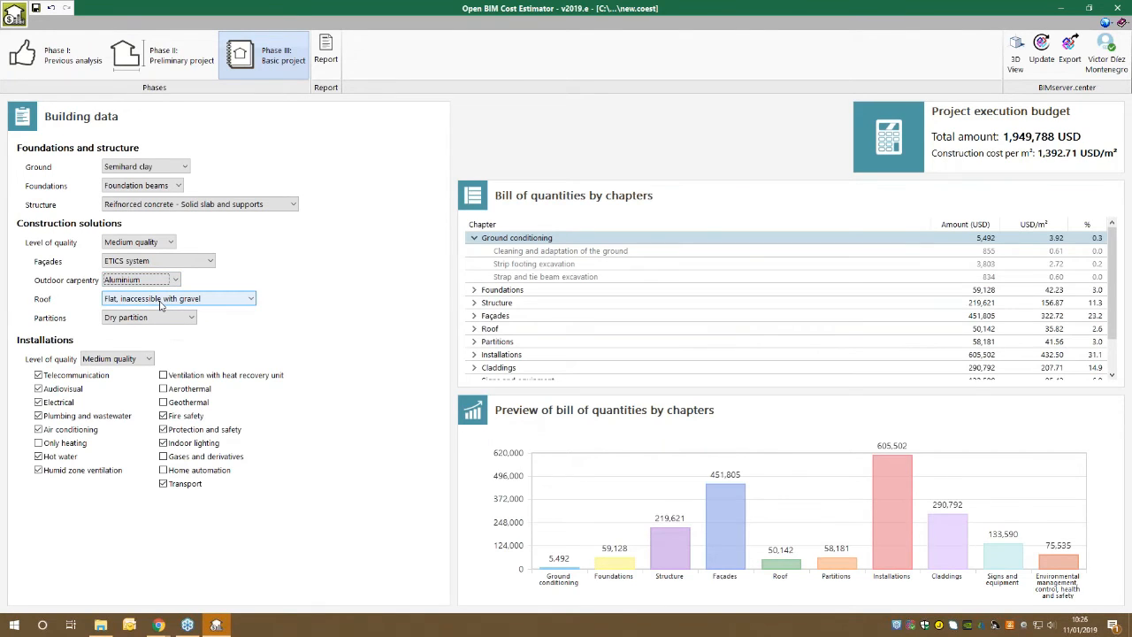
Try the Pitched, intensive green and Pitched, insulated steel sandwich panels roofs and set the roof to Flat, accessible.
click(160, 303)
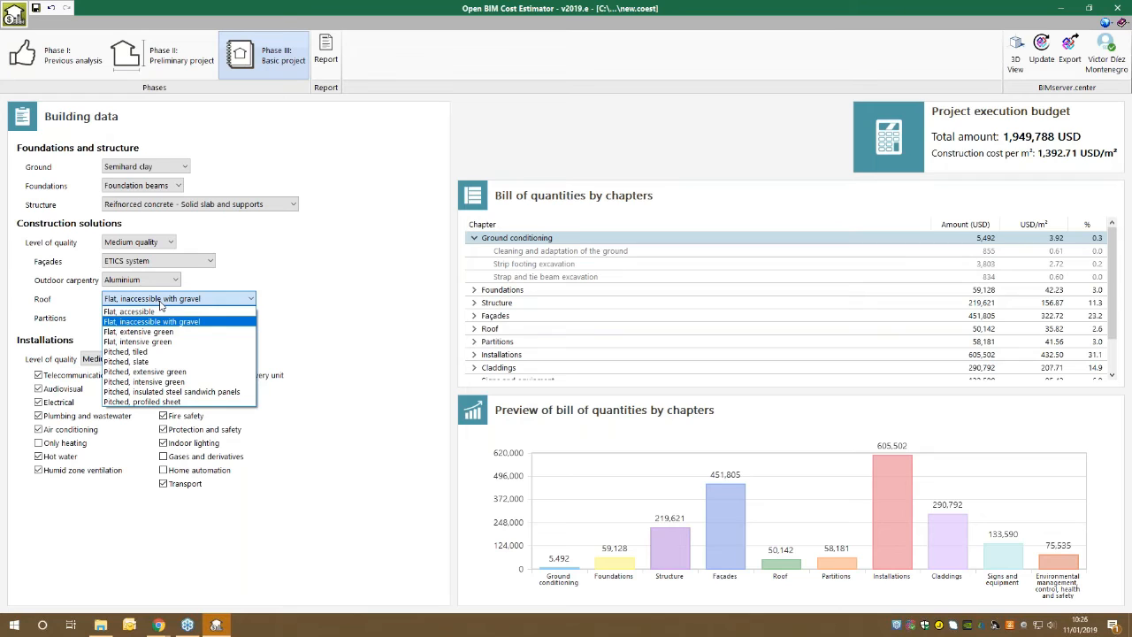
click(173, 381)
click(184, 302)
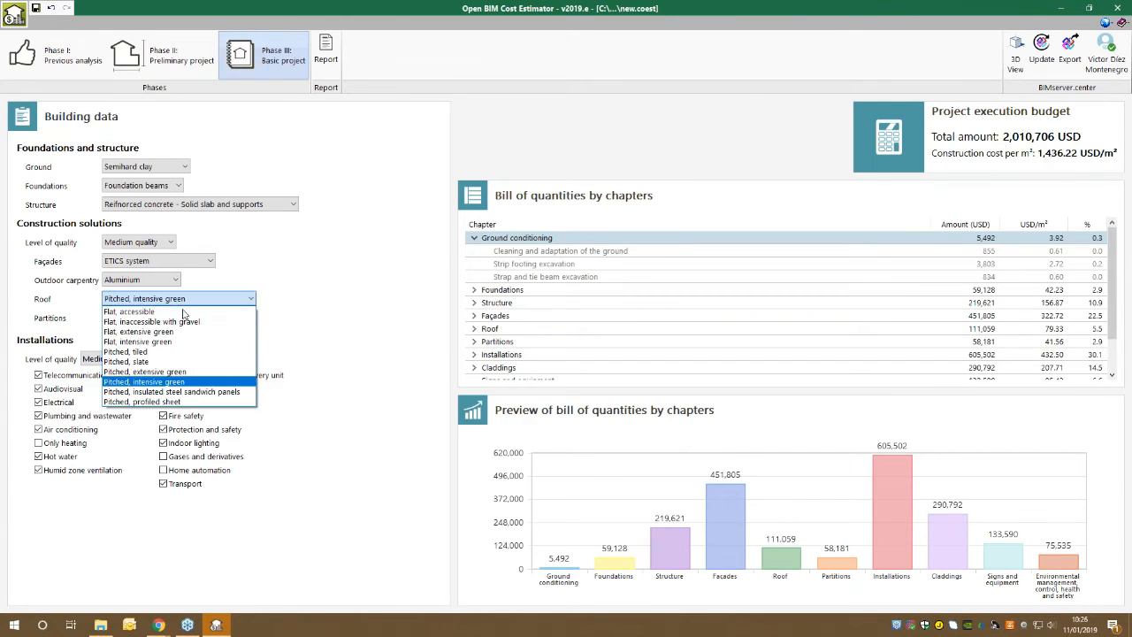
click(189, 391)
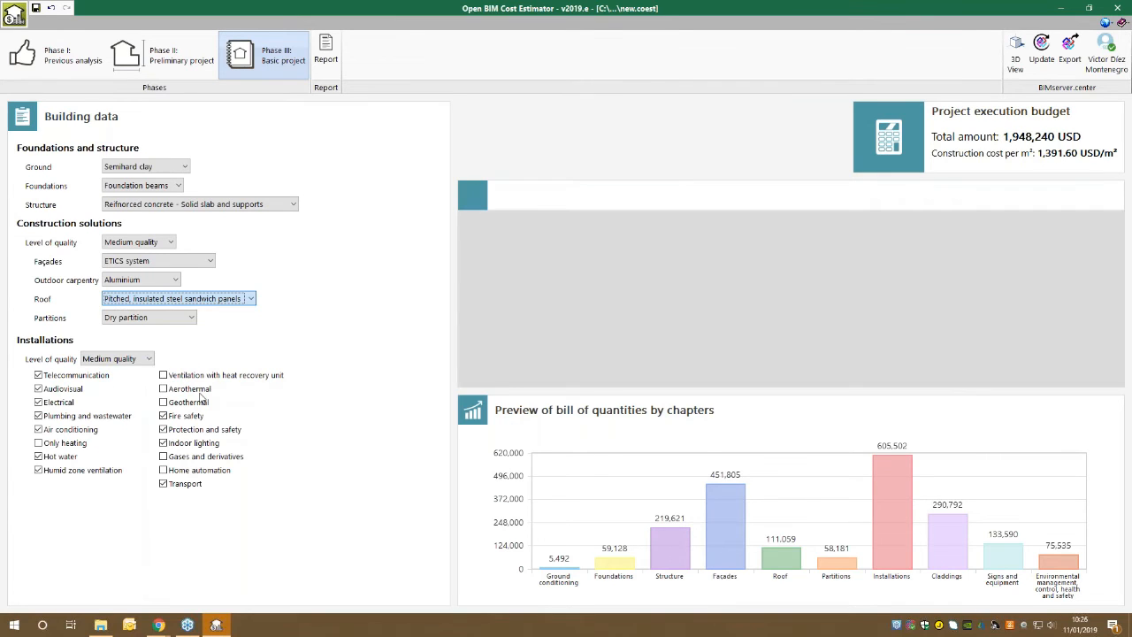
click(204, 299)
click(175, 312)
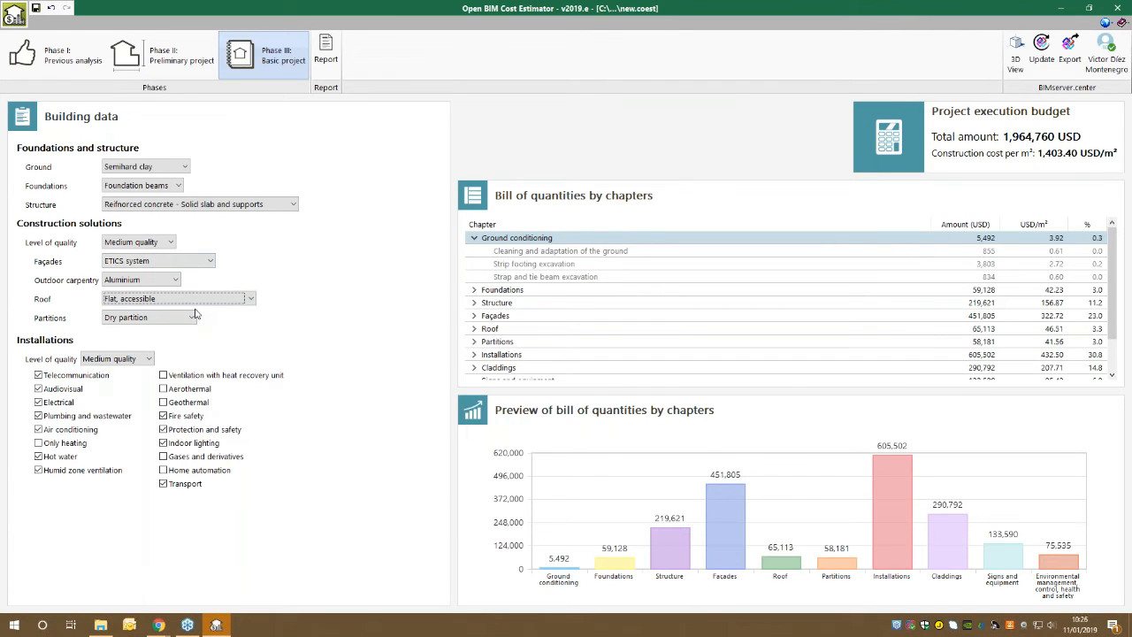
Try Masonry partition as the partition type and return to Dry partition.
click(173, 318)
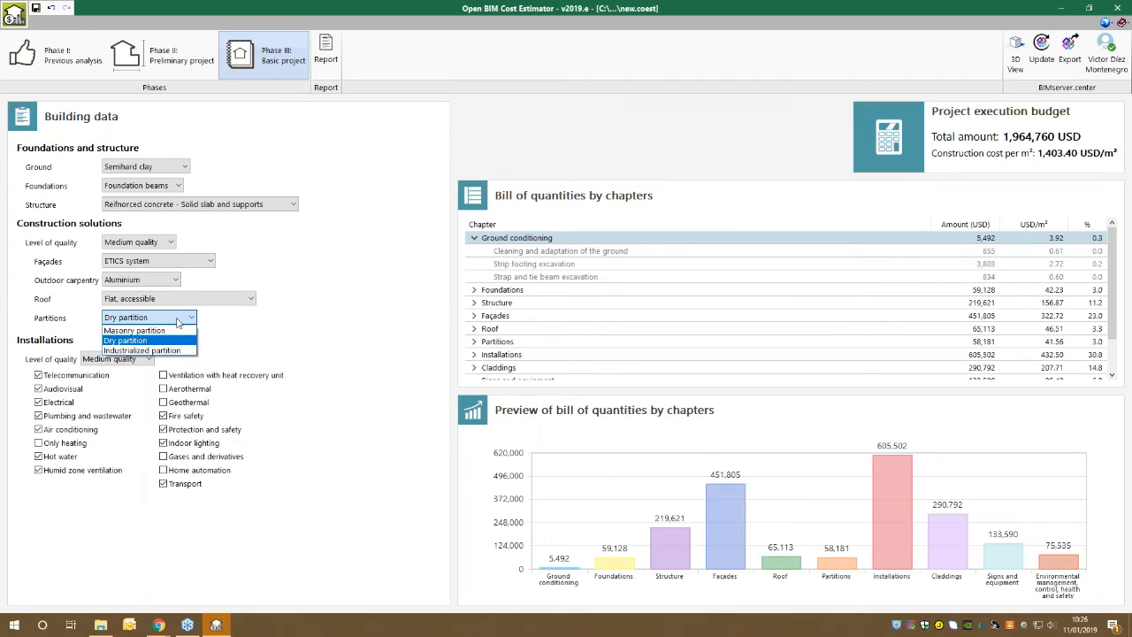
click(177, 331)
click(177, 320)
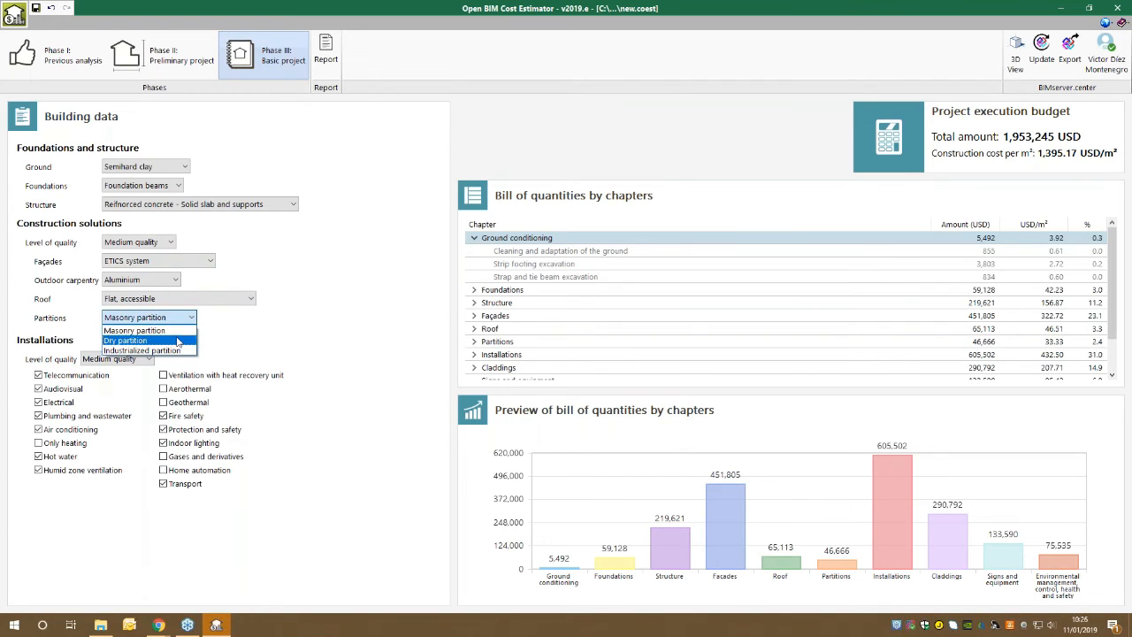
click(176, 342)
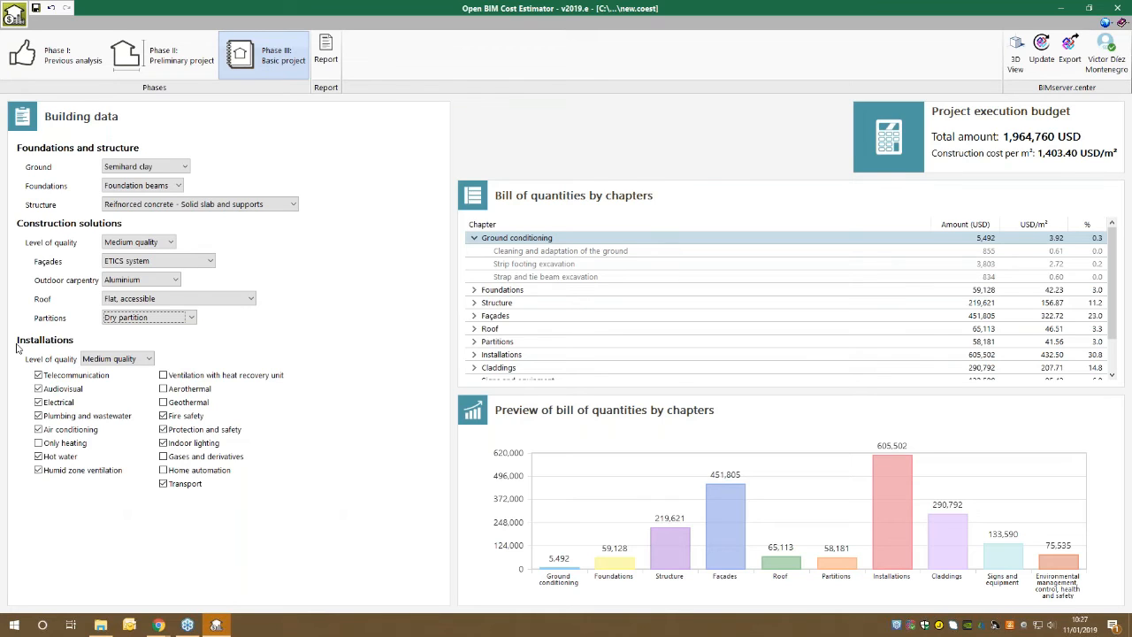
Review the quality levels available for the installations, keeping Medium quality.
click(107, 356)
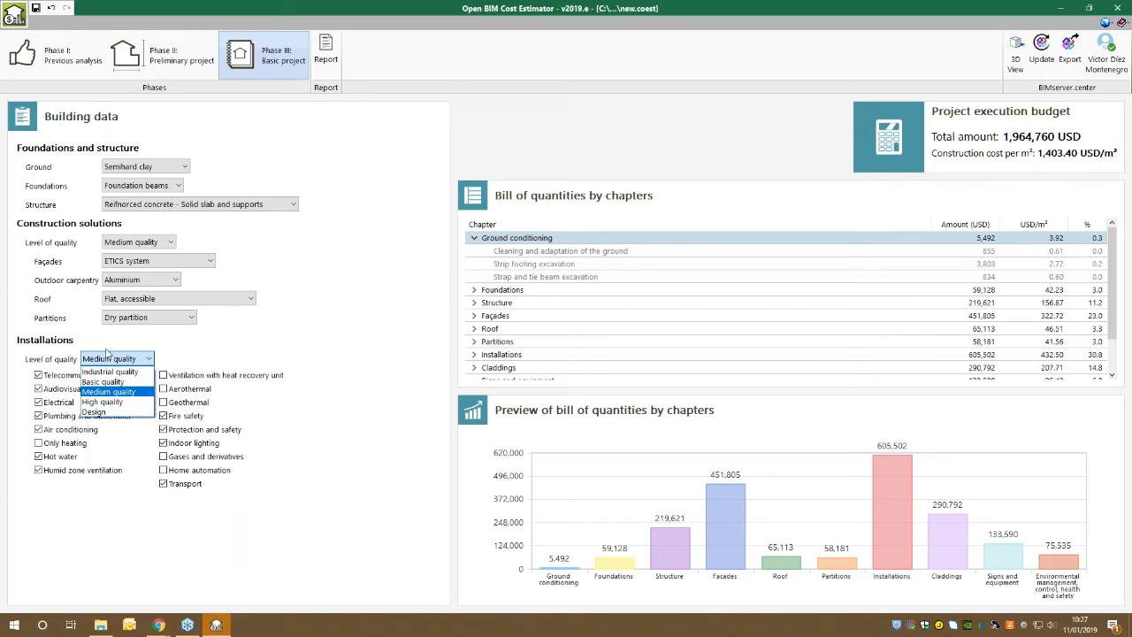
click(106, 356)
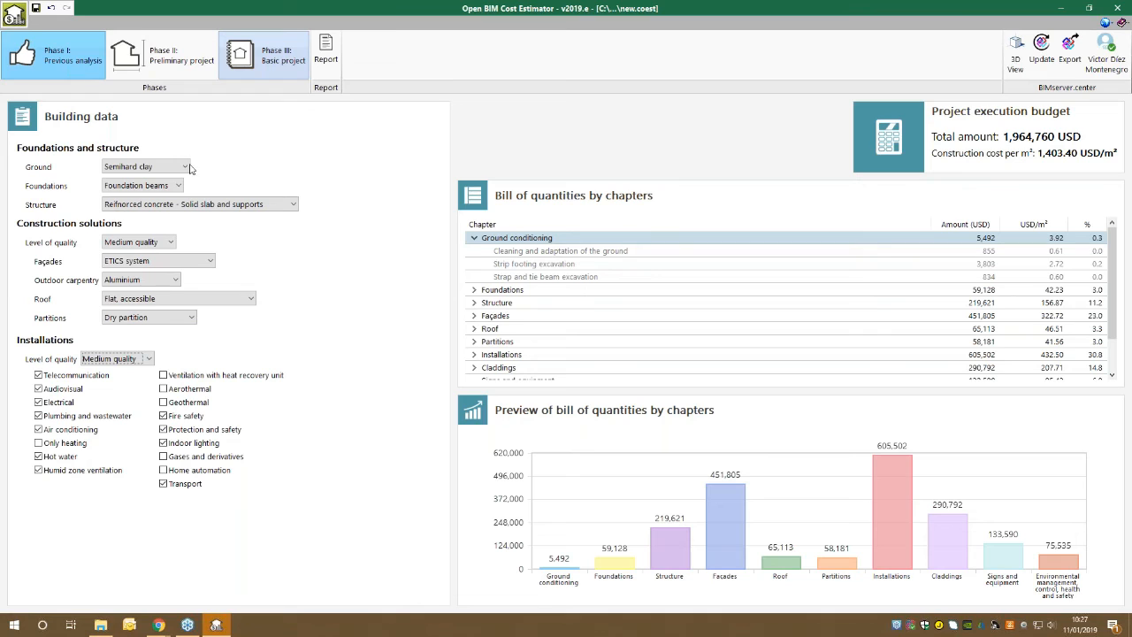
click(97, 365)
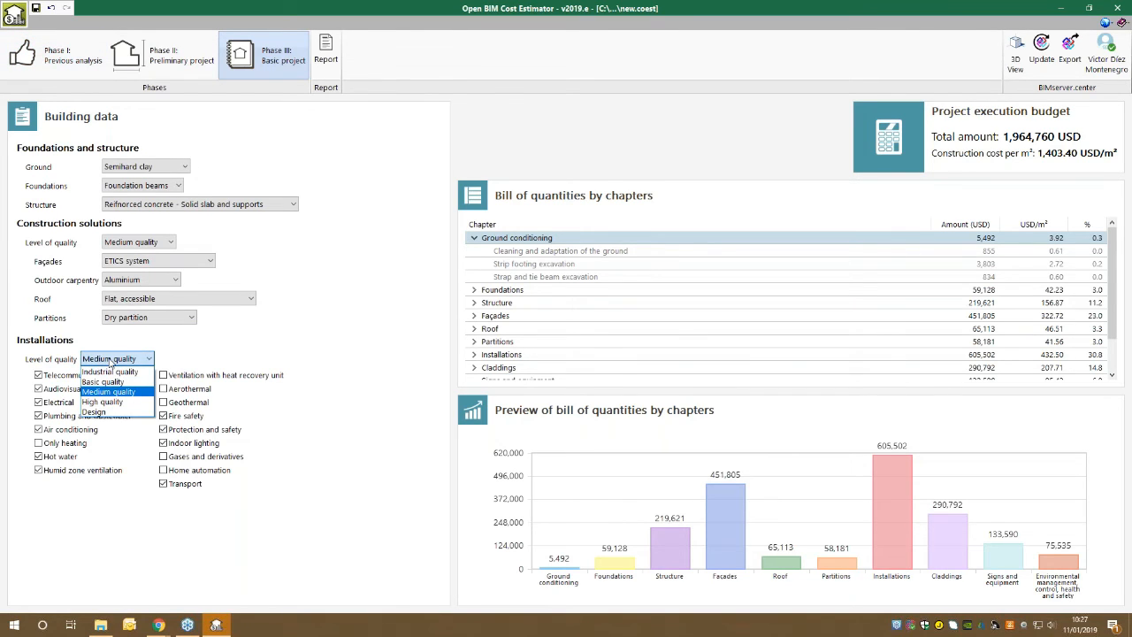
click(109, 363)
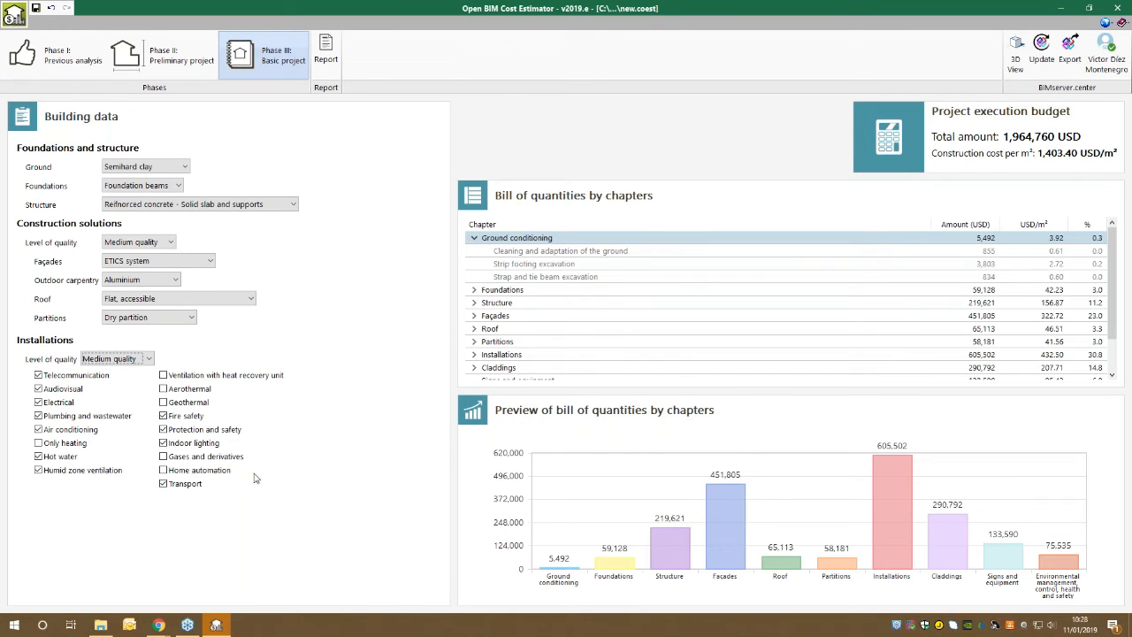
Include the Geothermal, Aerothermal, Home automation, and Gases and derivatives installations in the building data.
click(187, 405)
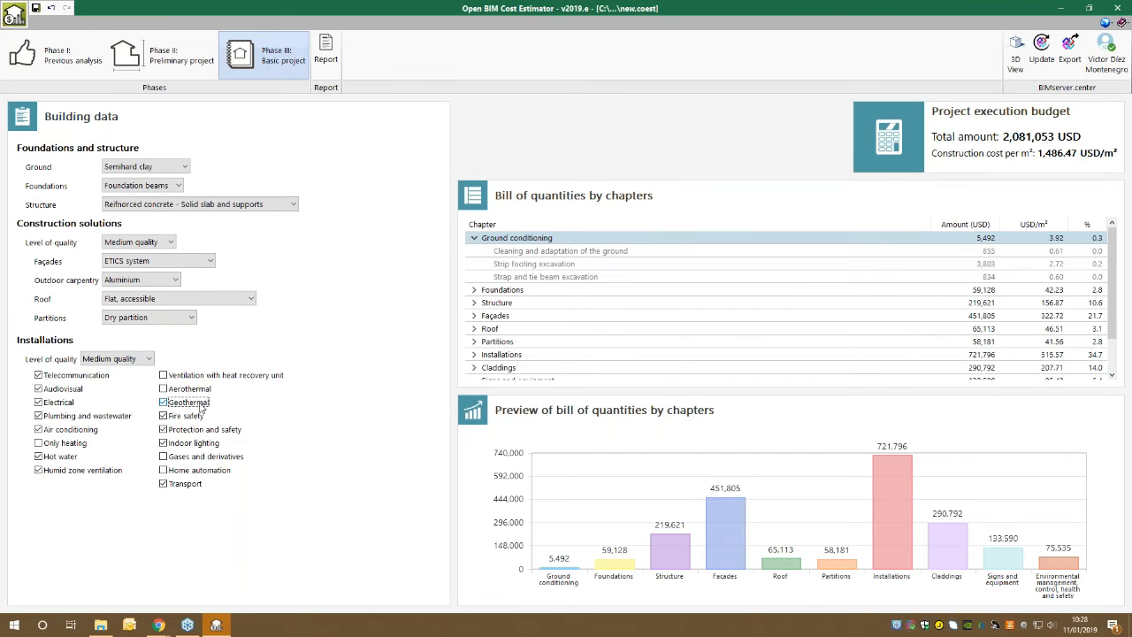
click(203, 390)
click(202, 474)
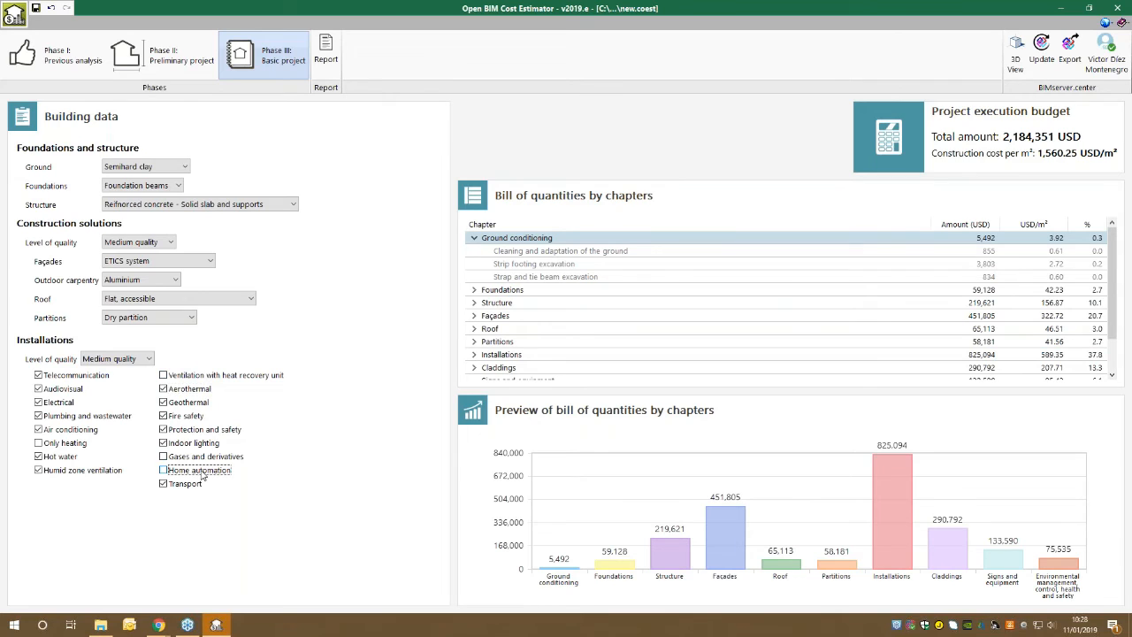
click(217, 456)
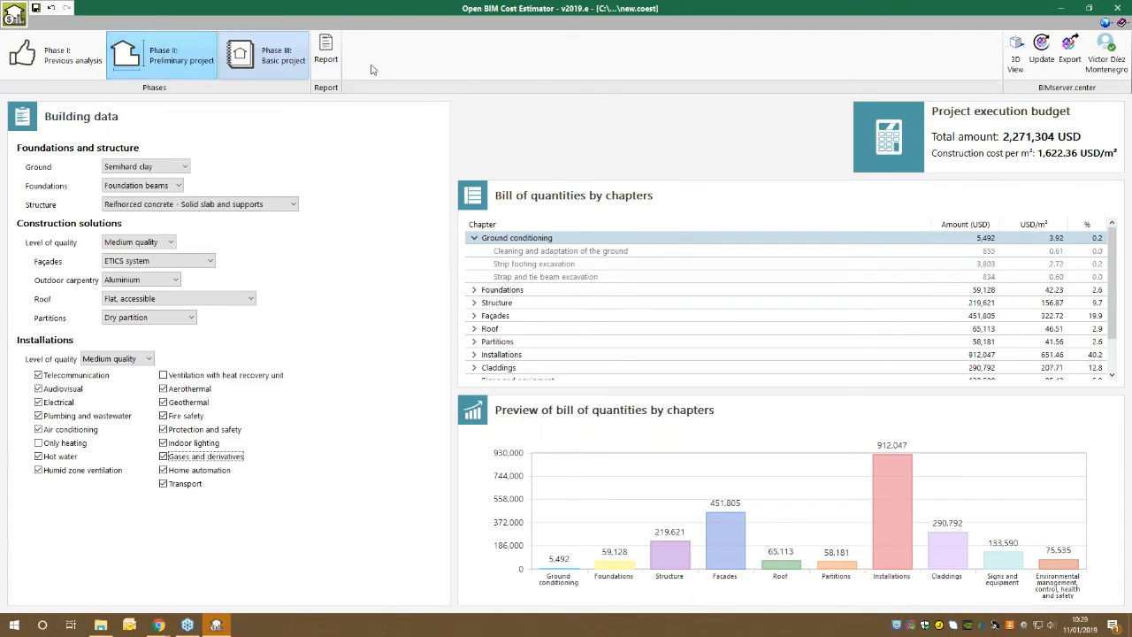
Generate the Basic project budget report, examine its building data and chapter costs in the page preview, and close the report.
click(334, 56)
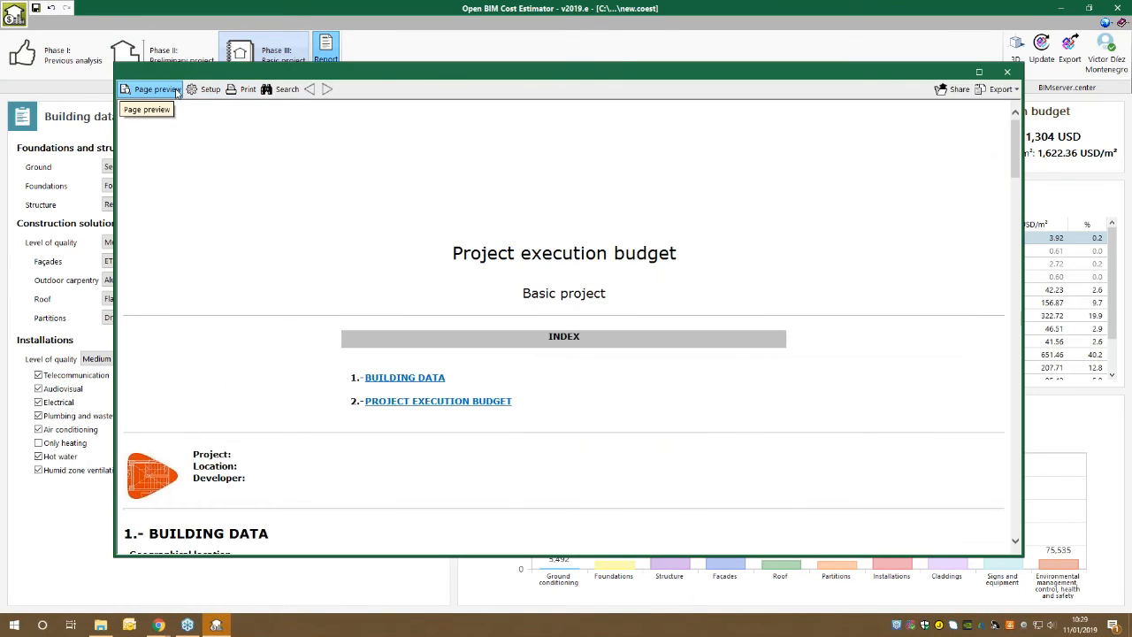
click(167, 94)
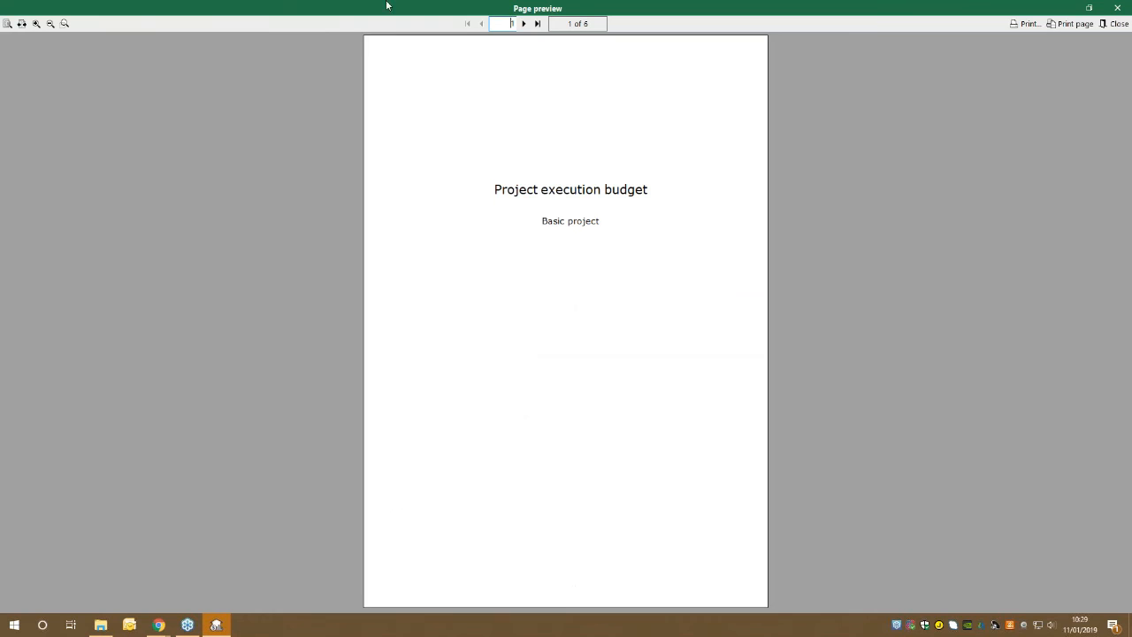
click(524, 25)
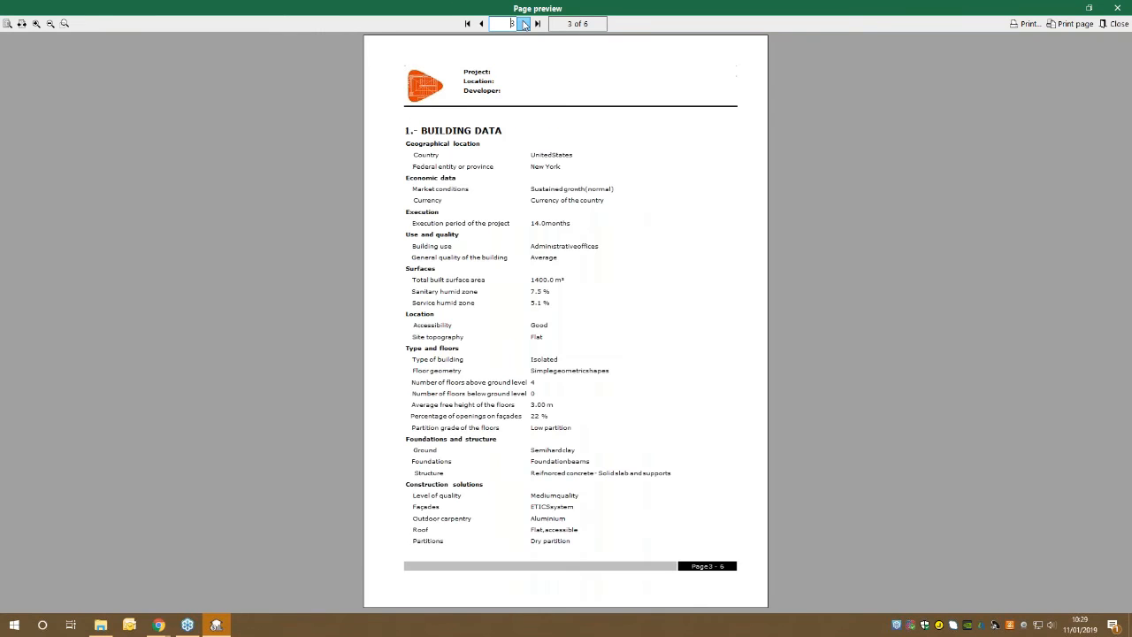
click(524, 24)
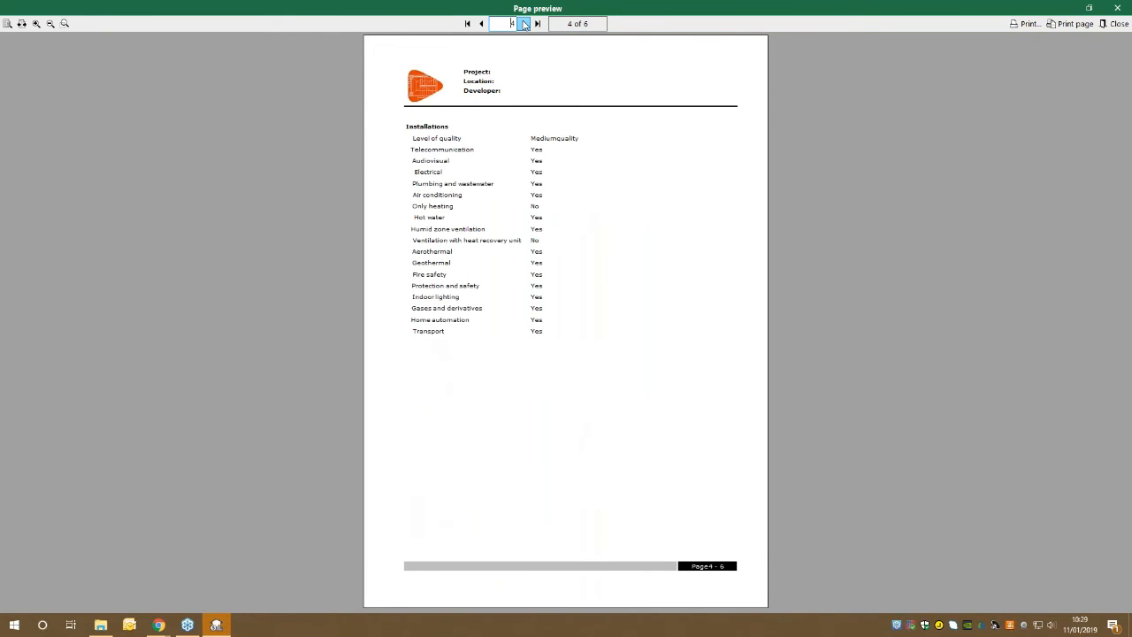
click(525, 25)
scroll(529, 292, up, 2)
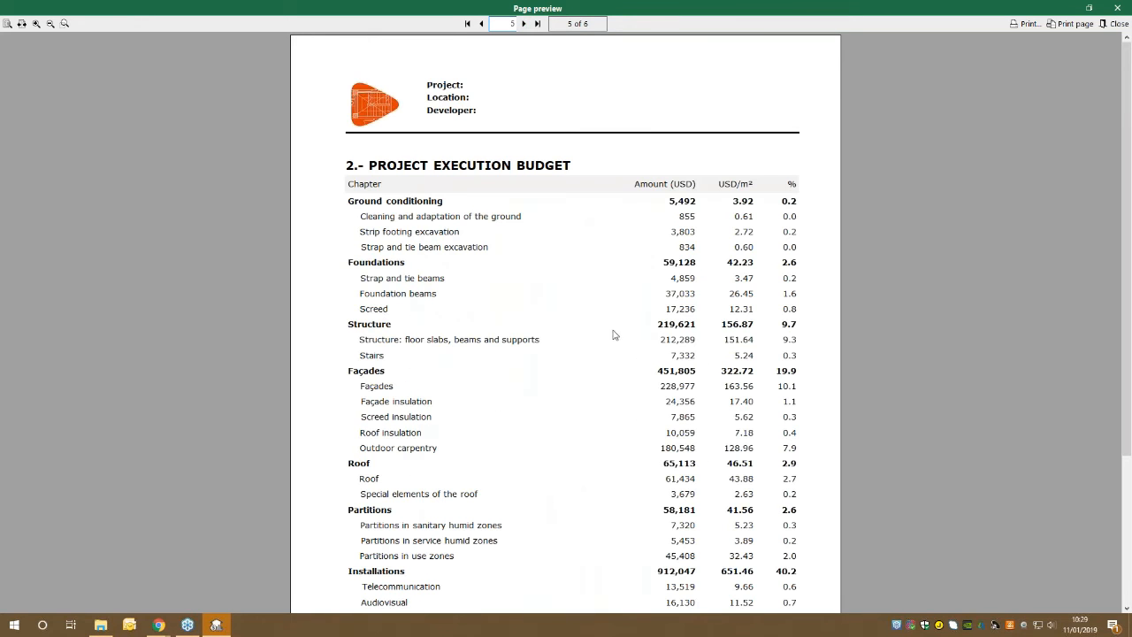
drag(1126, 111, 1125, 263)
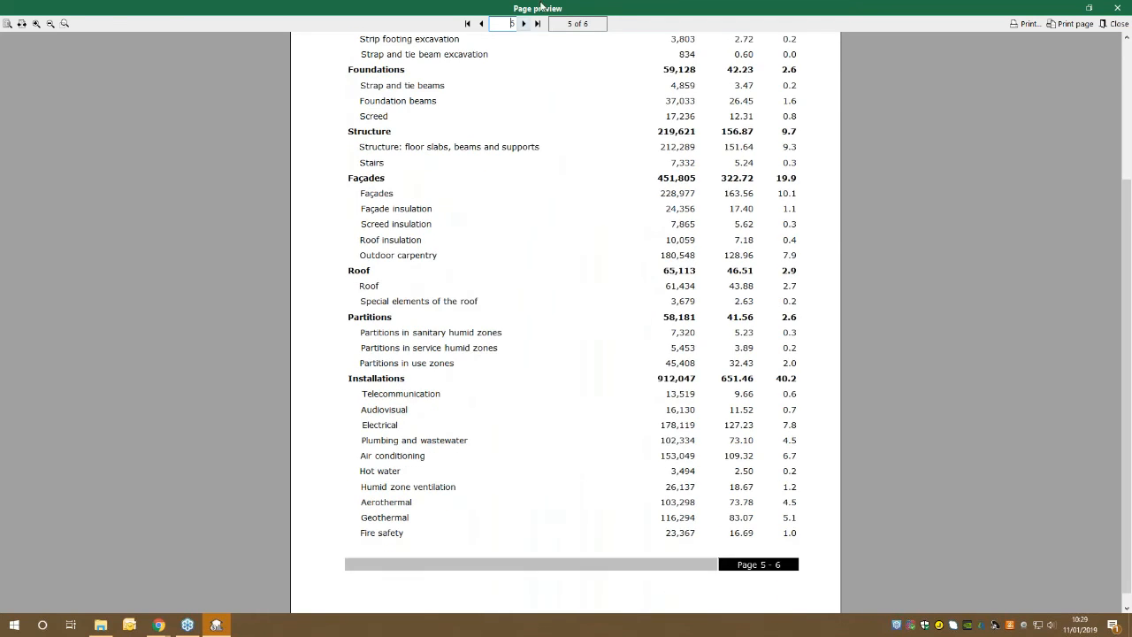
click(525, 24)
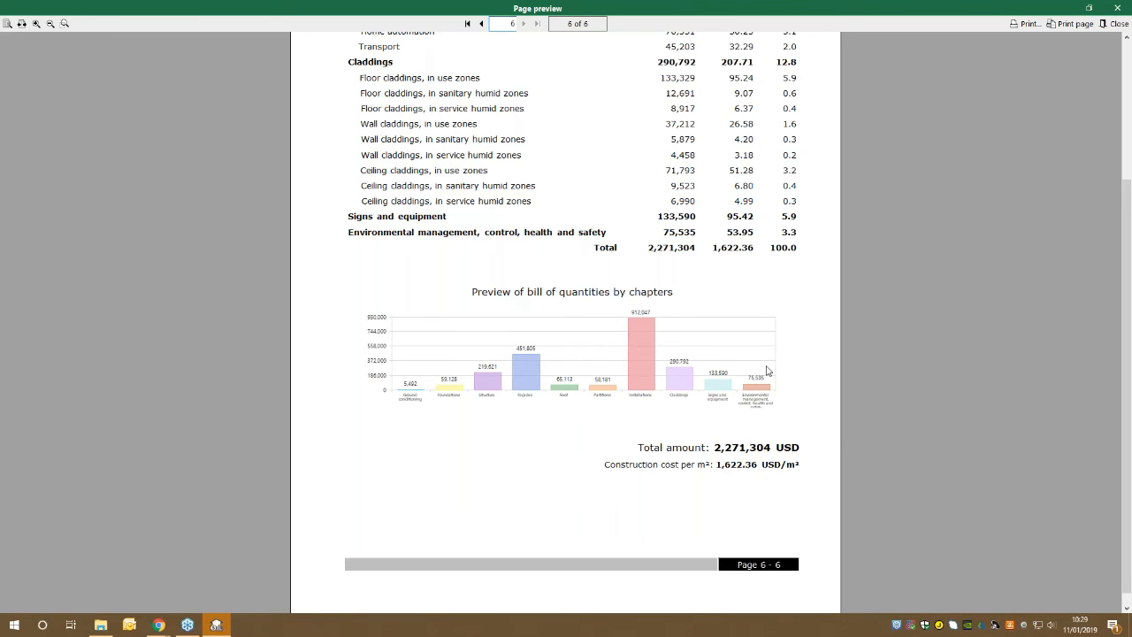
click(1117, 8)
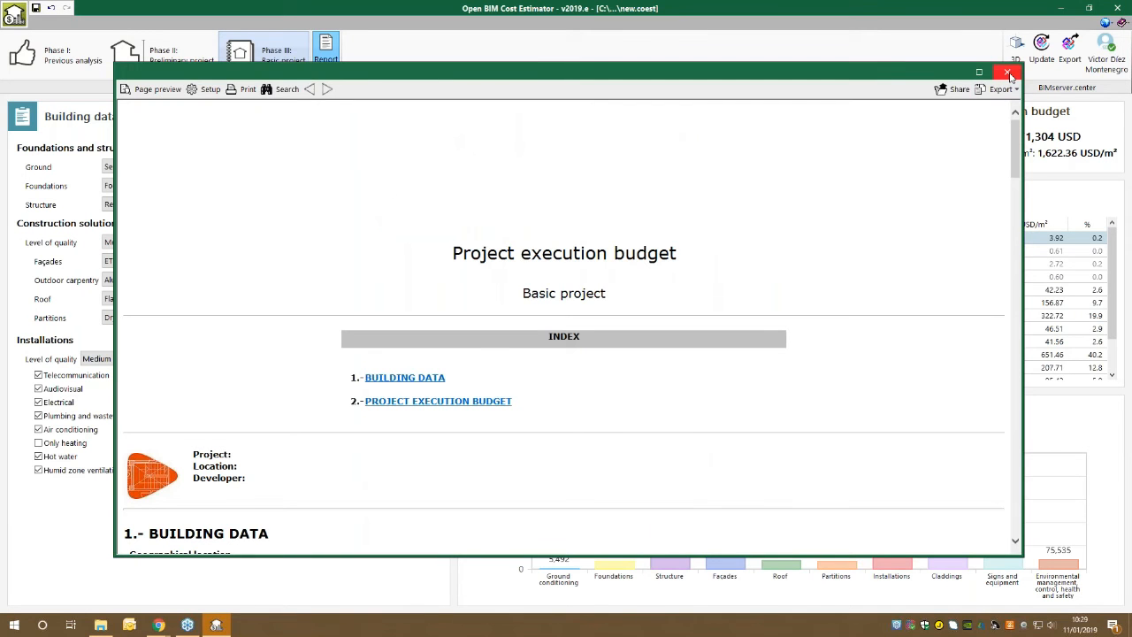
click(1010, 74)
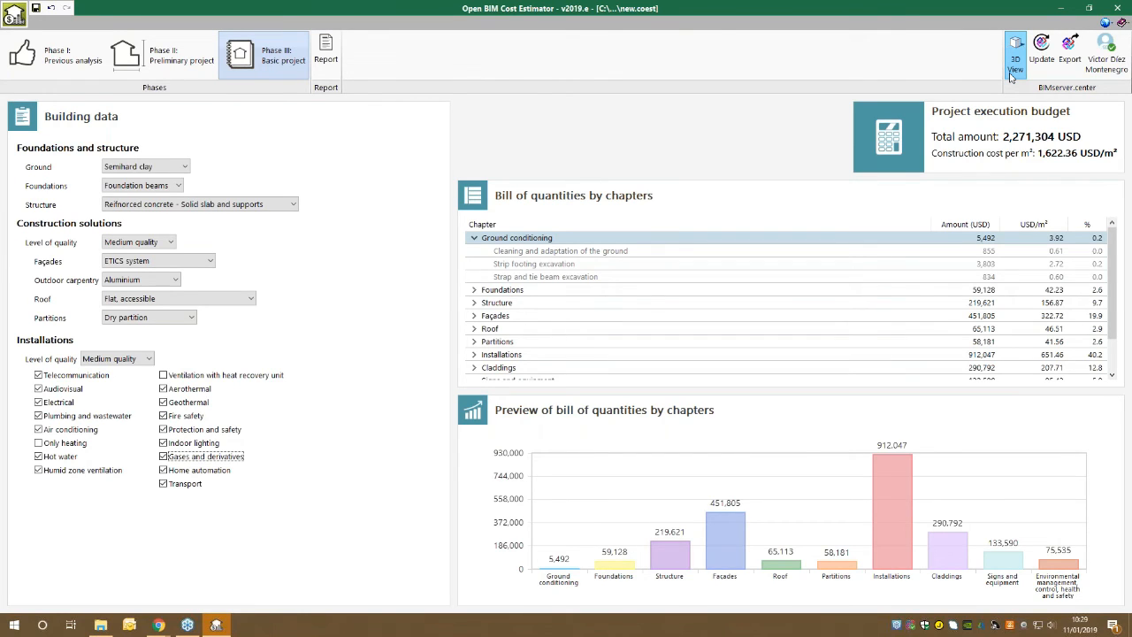
Export the estimate to the BIMserver.center project with the file name Cost estimation.
click(1073, 55)
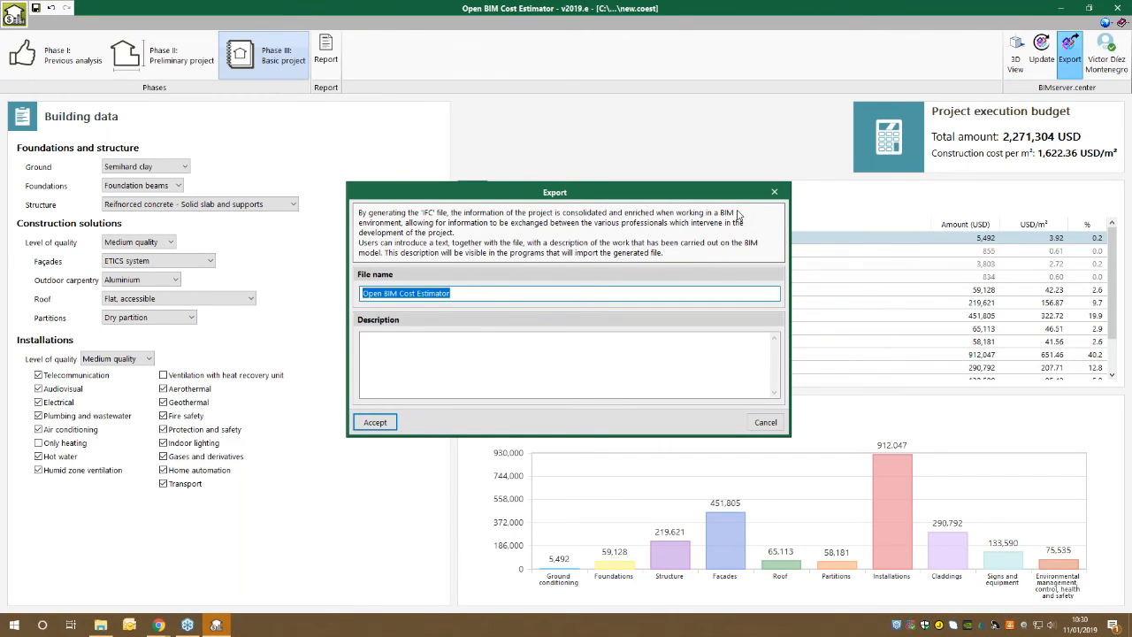
text(Cost e)
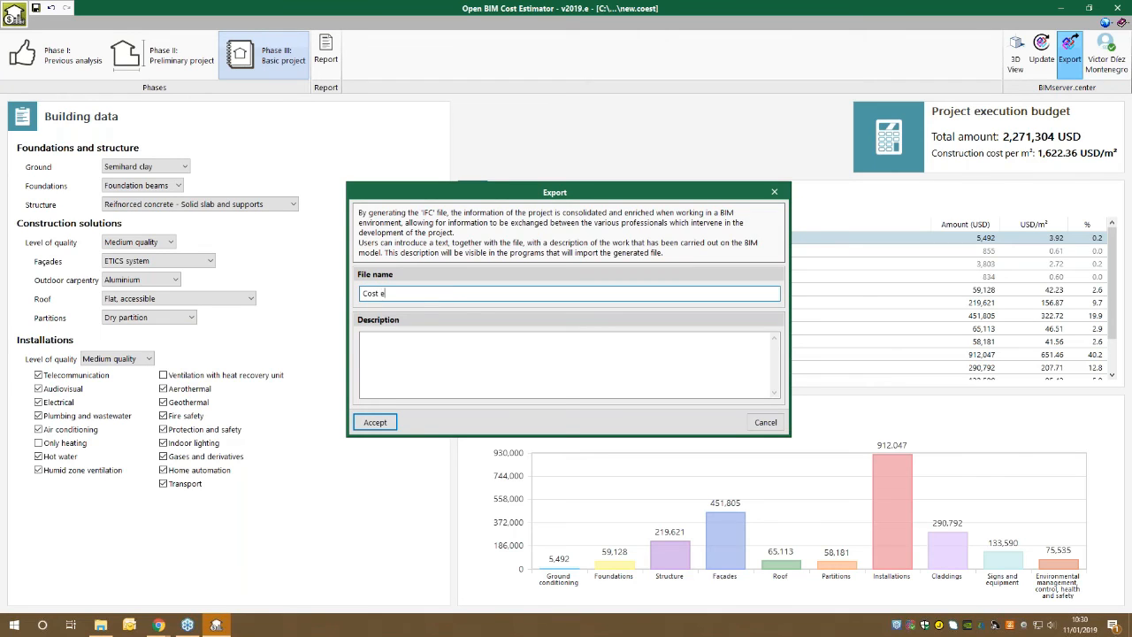
text(stimation)
click(374, 425)
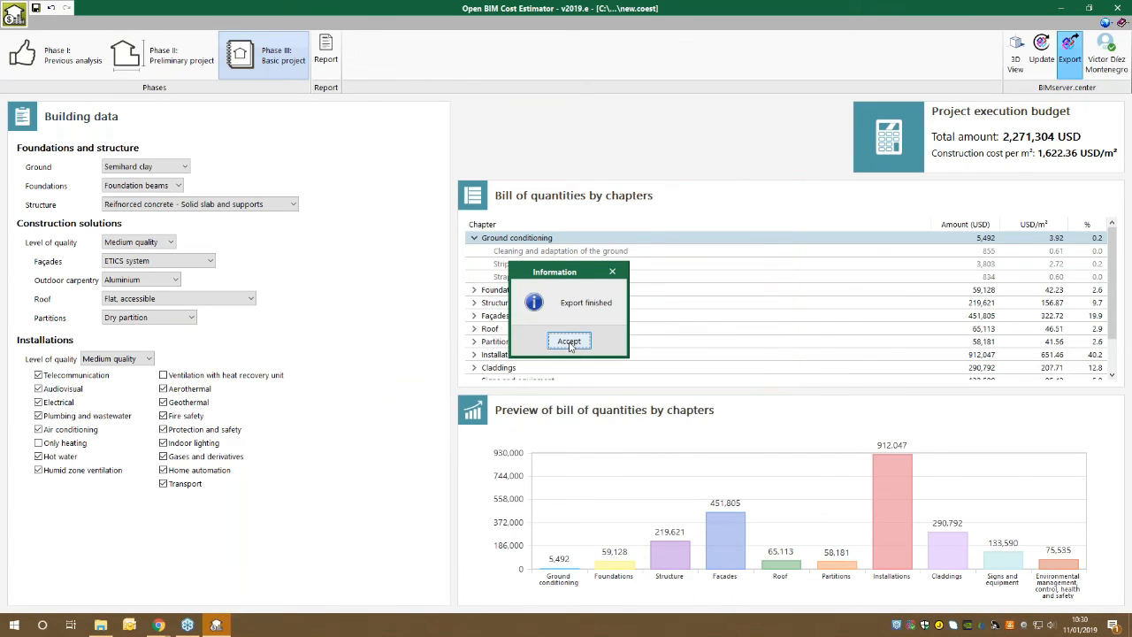
click(569, 343)
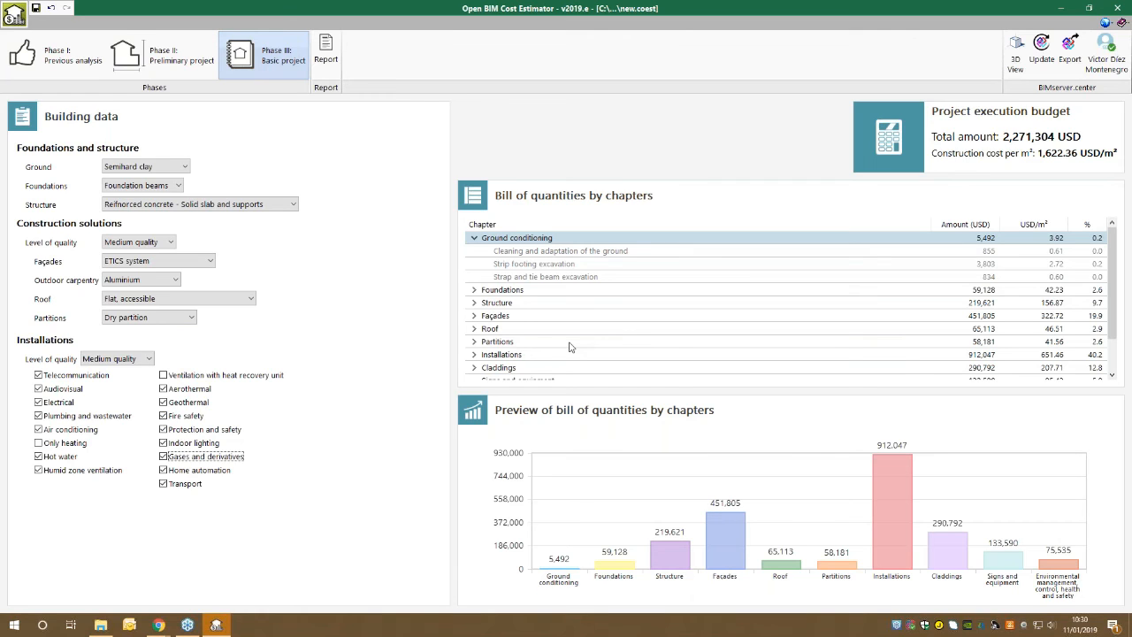
Switch to BIMserver.center in Chrome and open the Offices Project to check its files.
click(157, 625)
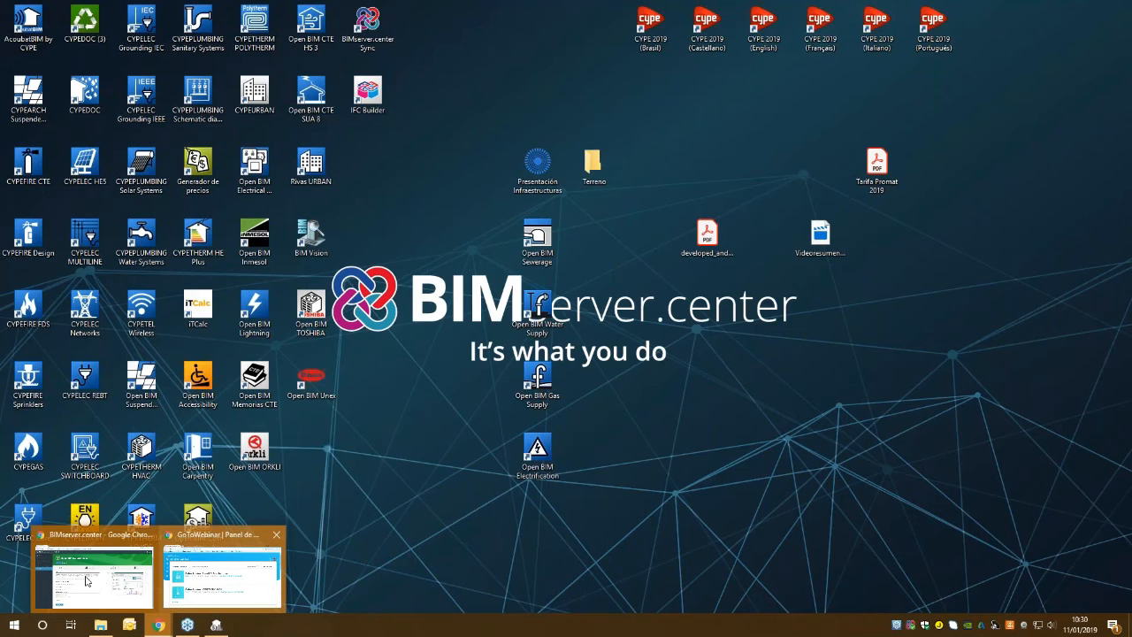
click(87, 581)
click(47, 129)
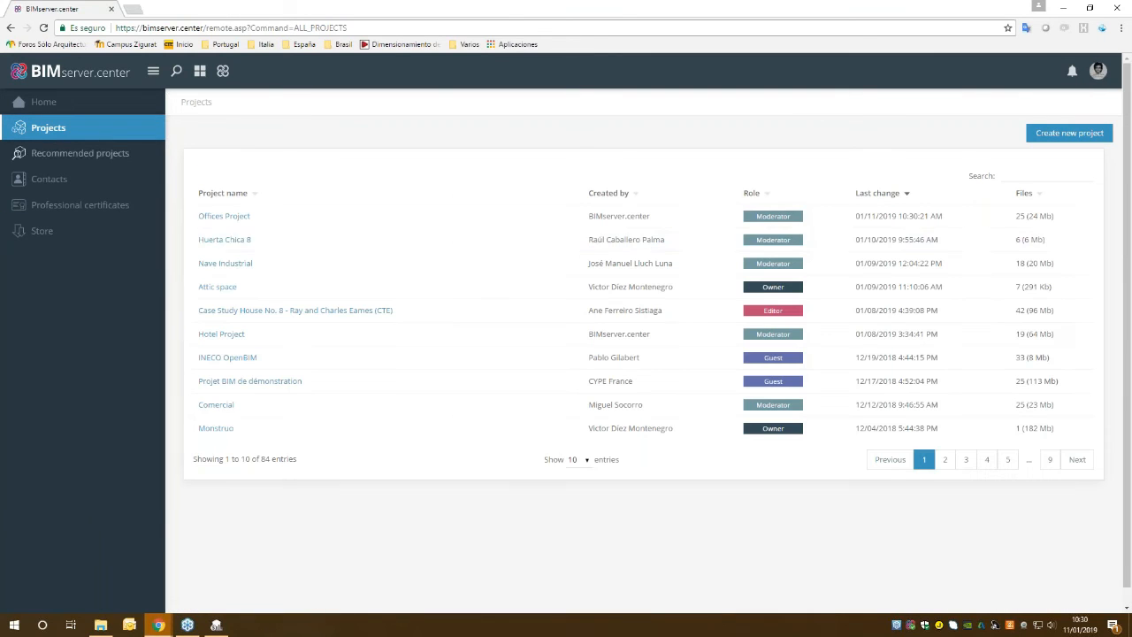
click(229, 216)
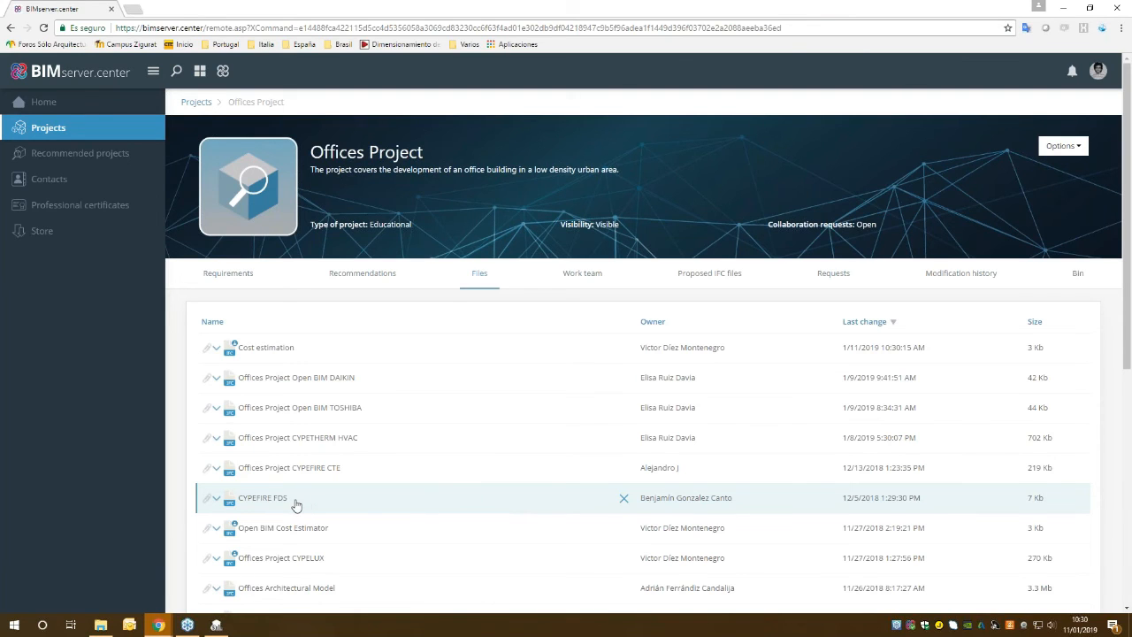
Browse the Offices Project files, expand the Cost estimation entry and open its Project execution budget PDF for viewing.
scroll(283, 518, down, 1)
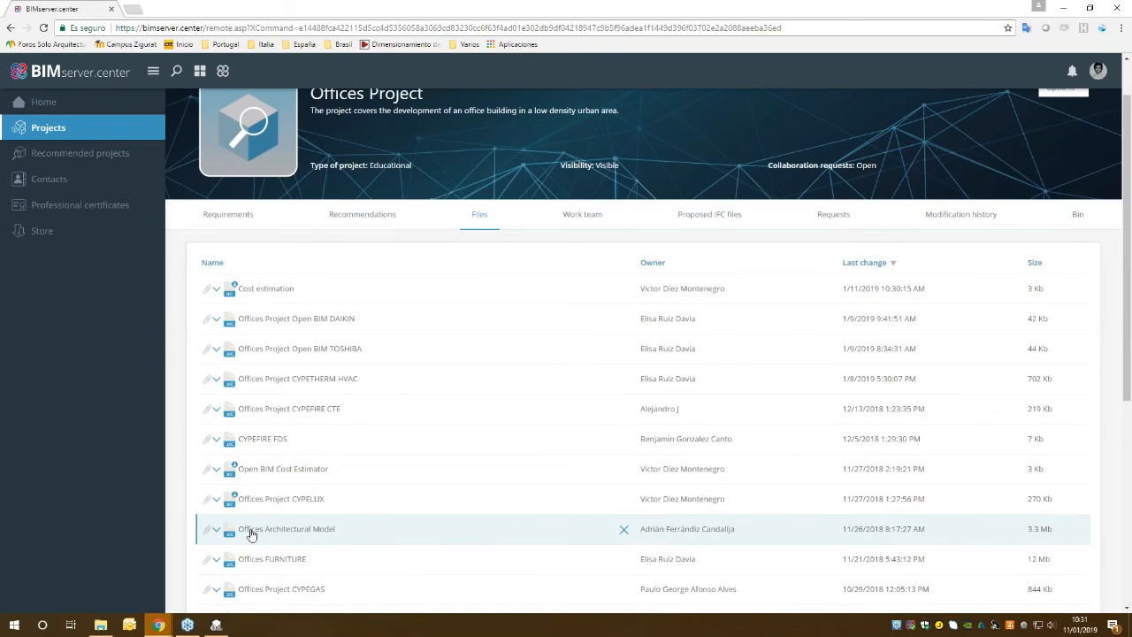
scroll(260, 484, down, 2)
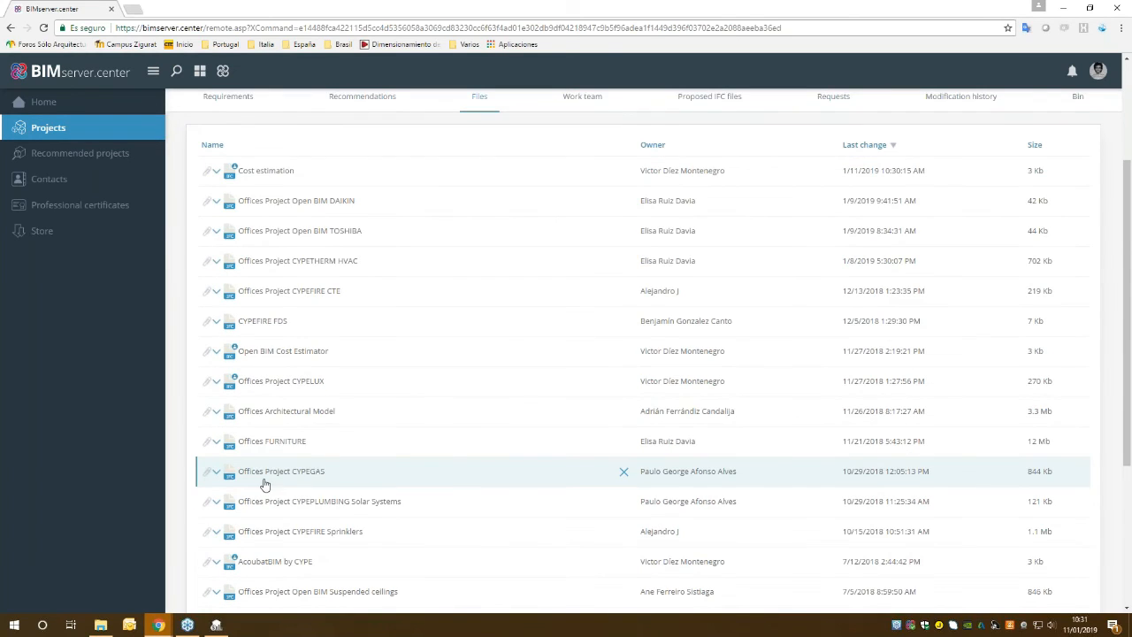
scroll(226, 290, up, 2)
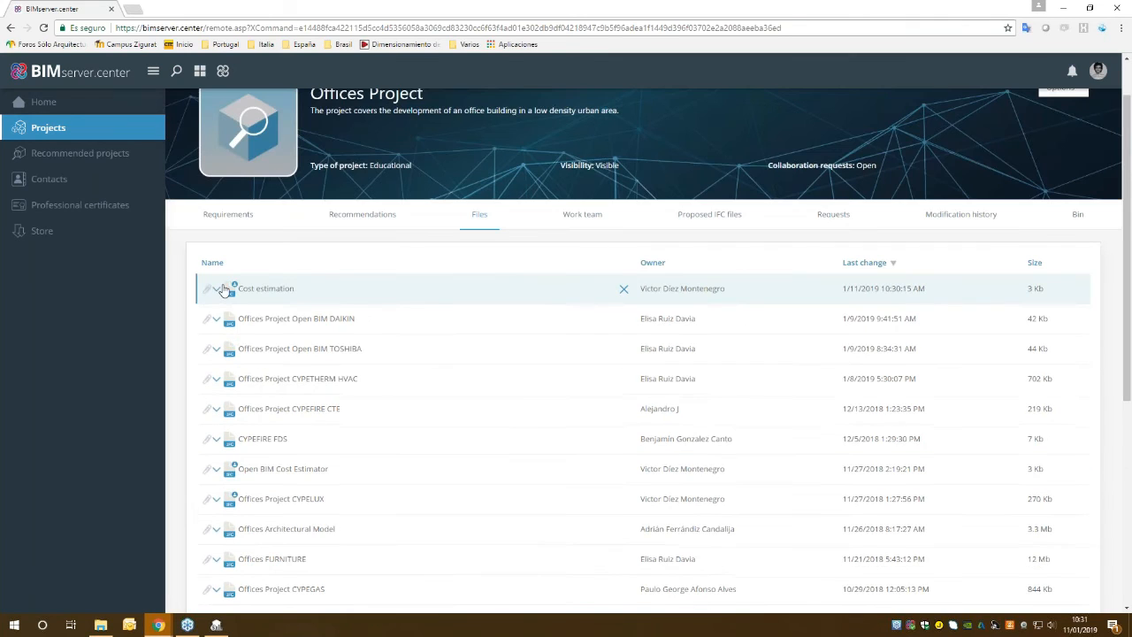
click(217, 290)
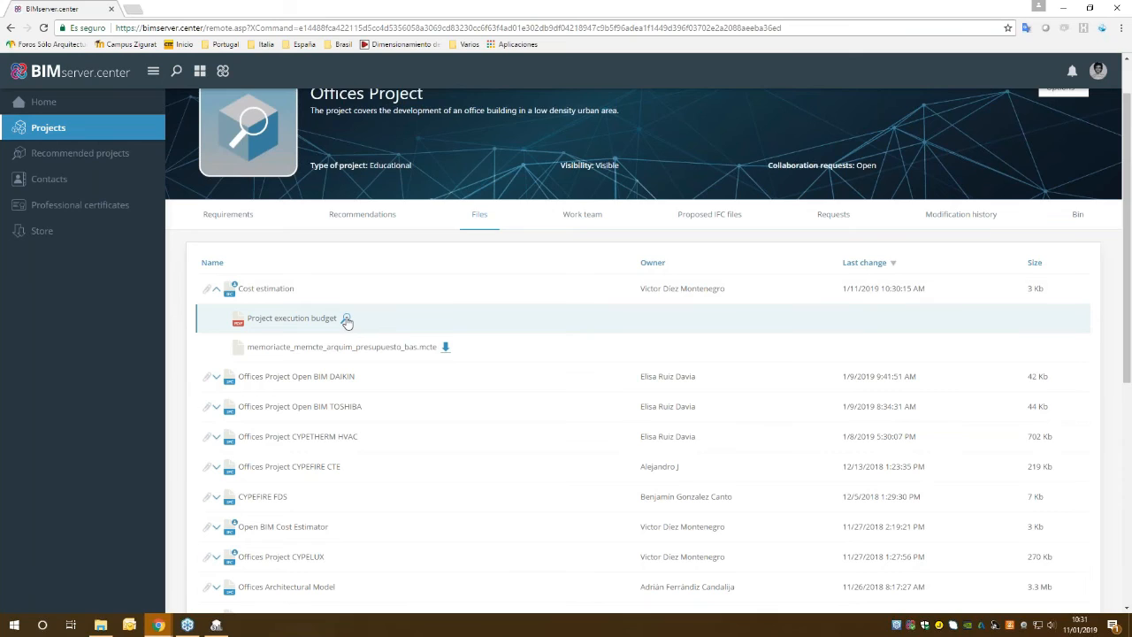
click(347, 321)
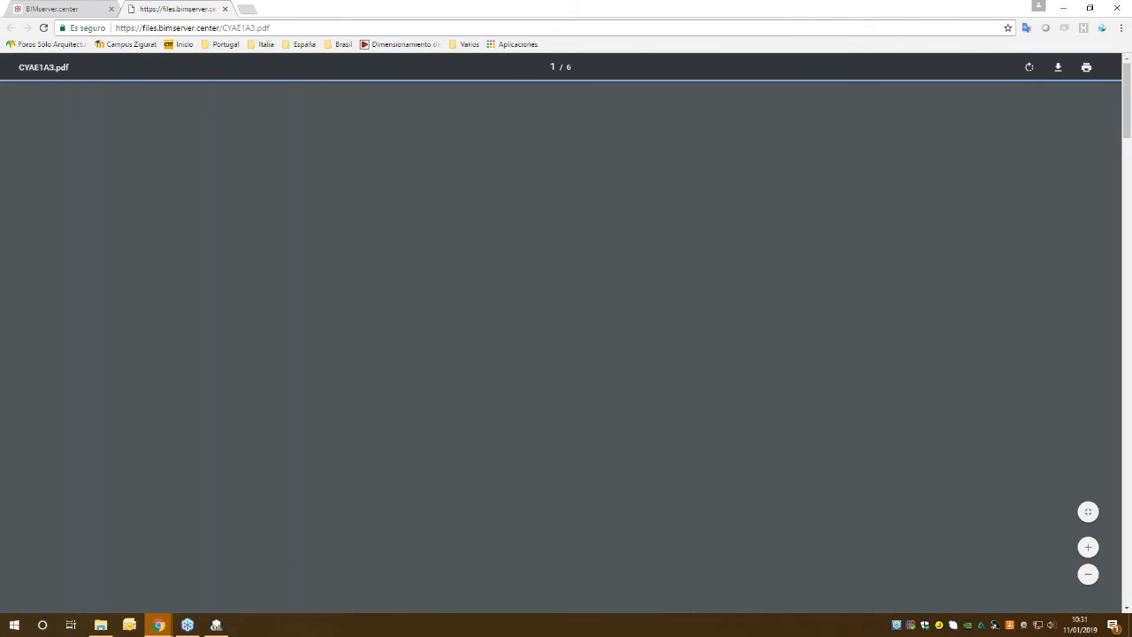
Examine the index, building data, chapter costs and bill of quantities chart in the Project execution budget PDF.
scroll(561, 345, down, 11)
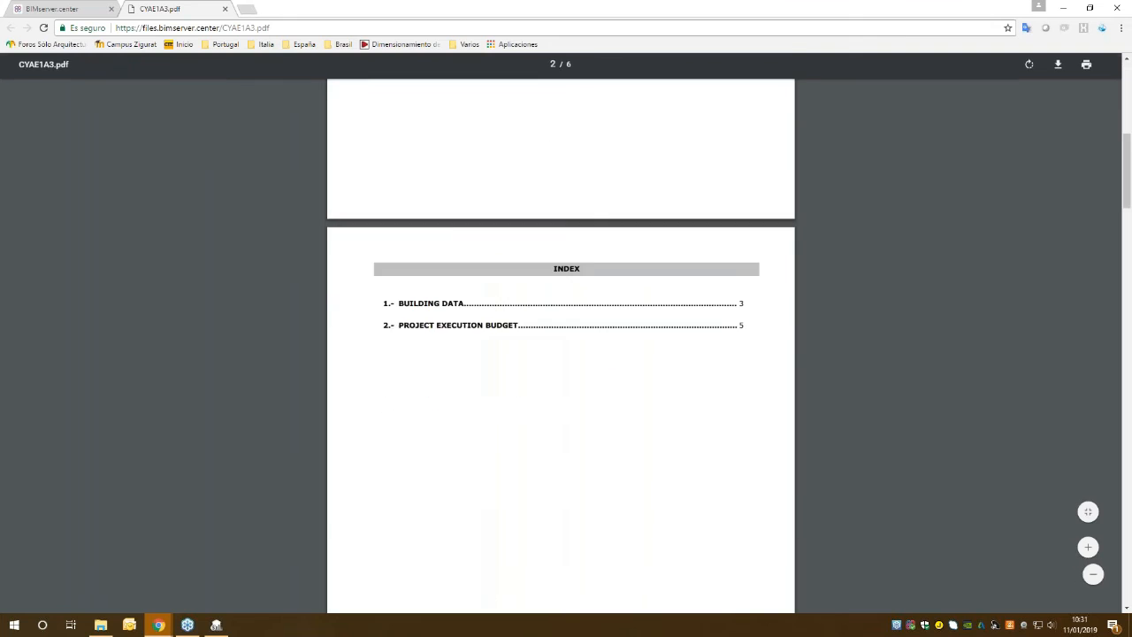
scroll(561, 346, down, 13)
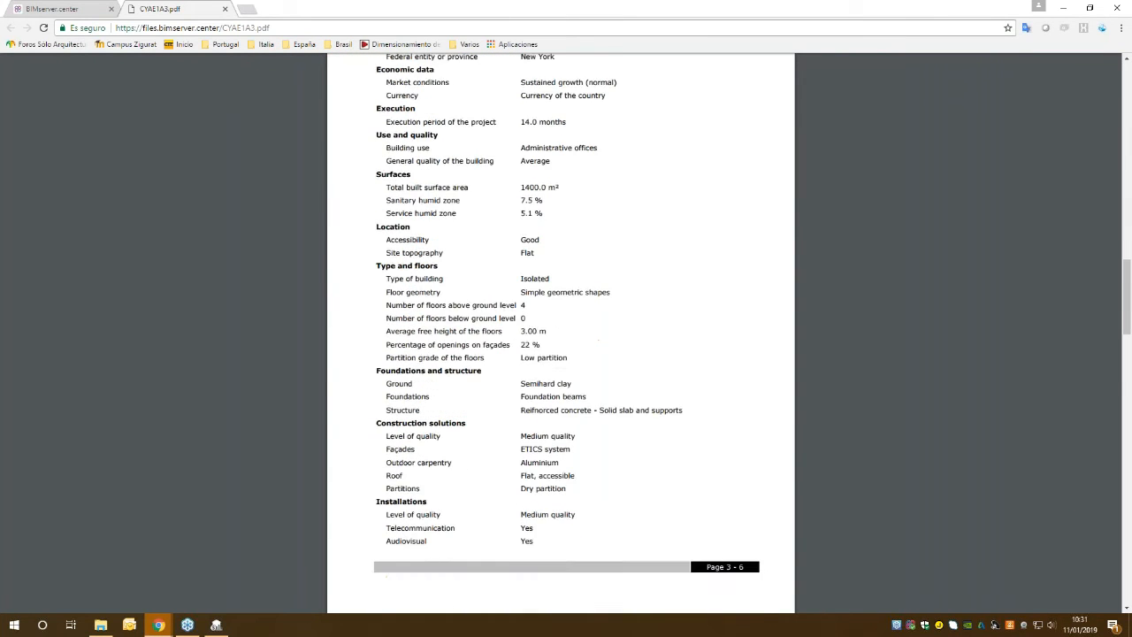
scroll(561, 345, down, 5)
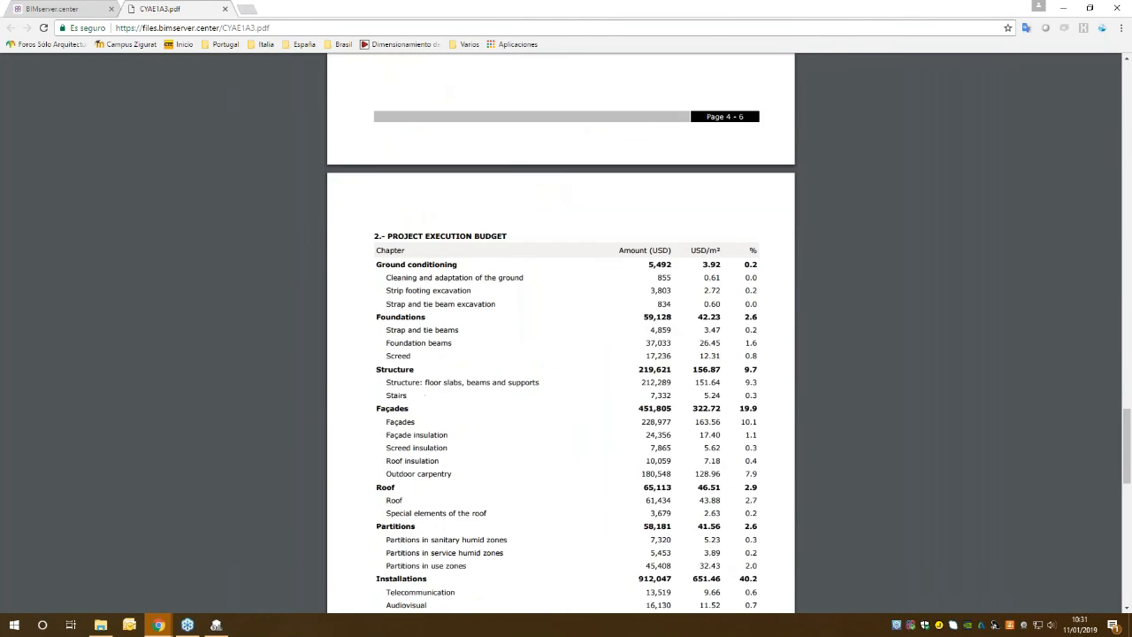
scroll(561, 345, down, 2)
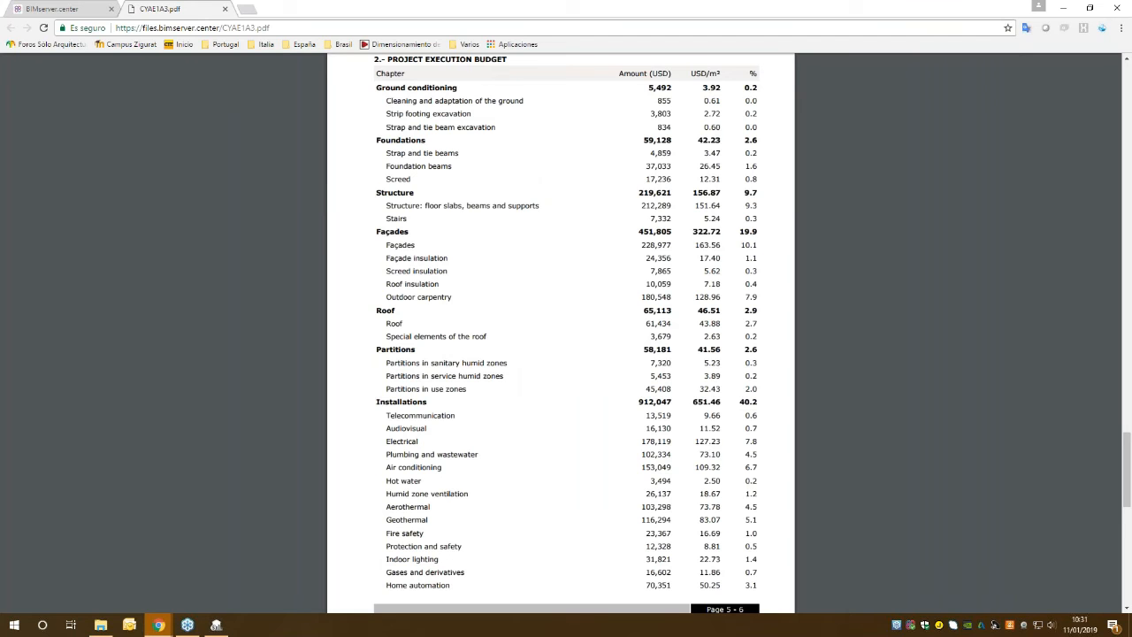
scroll(598, 327, down, 6)
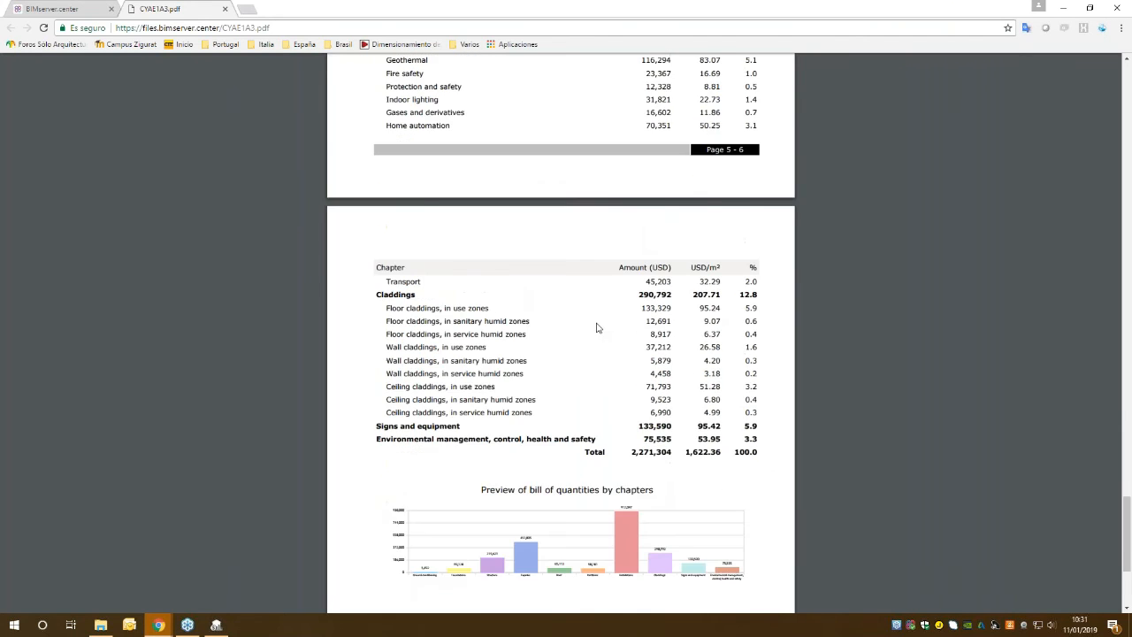
Compare the PDF's total with the budget in Open BIM Cost Estimator, and close the PDF and its file preview in Chrome.
click(216, 624)
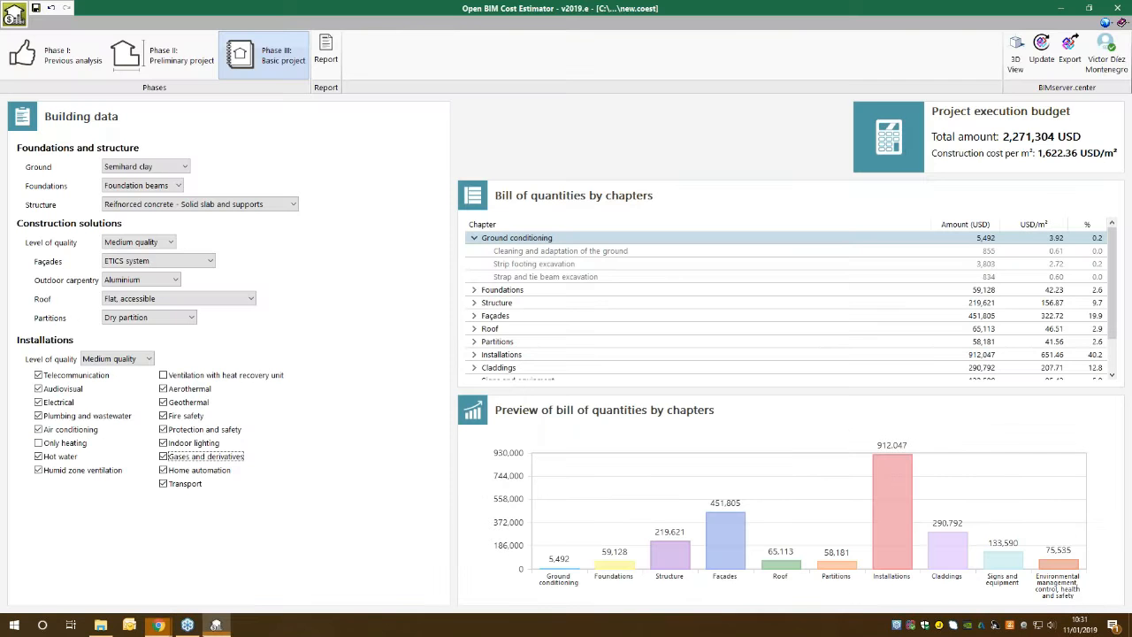
click(1061, 8)
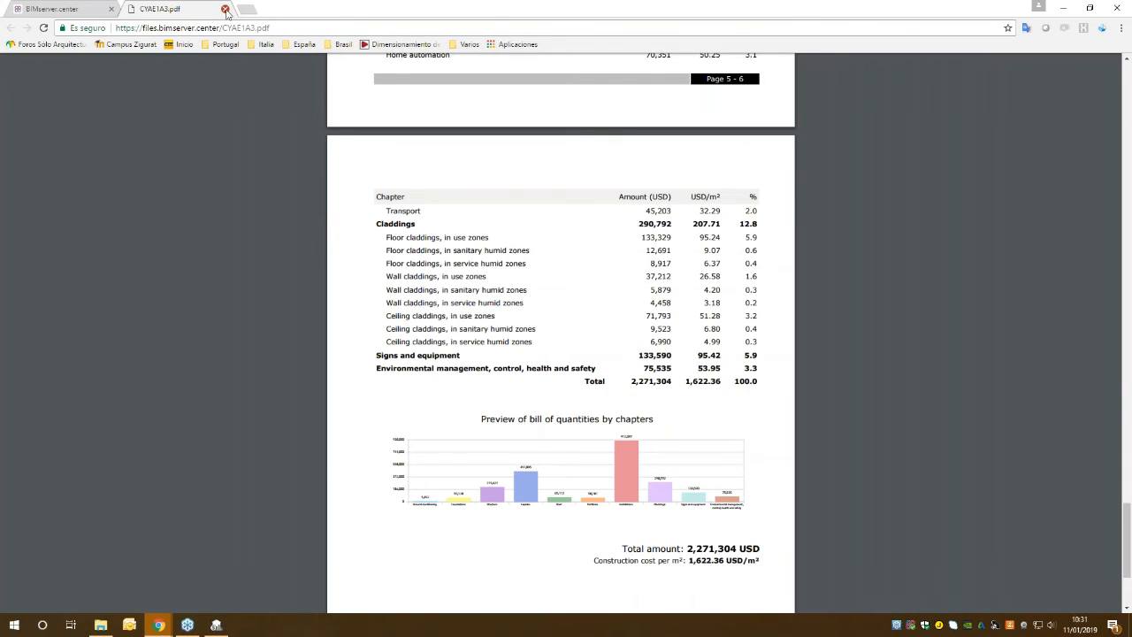
click(225, 9)
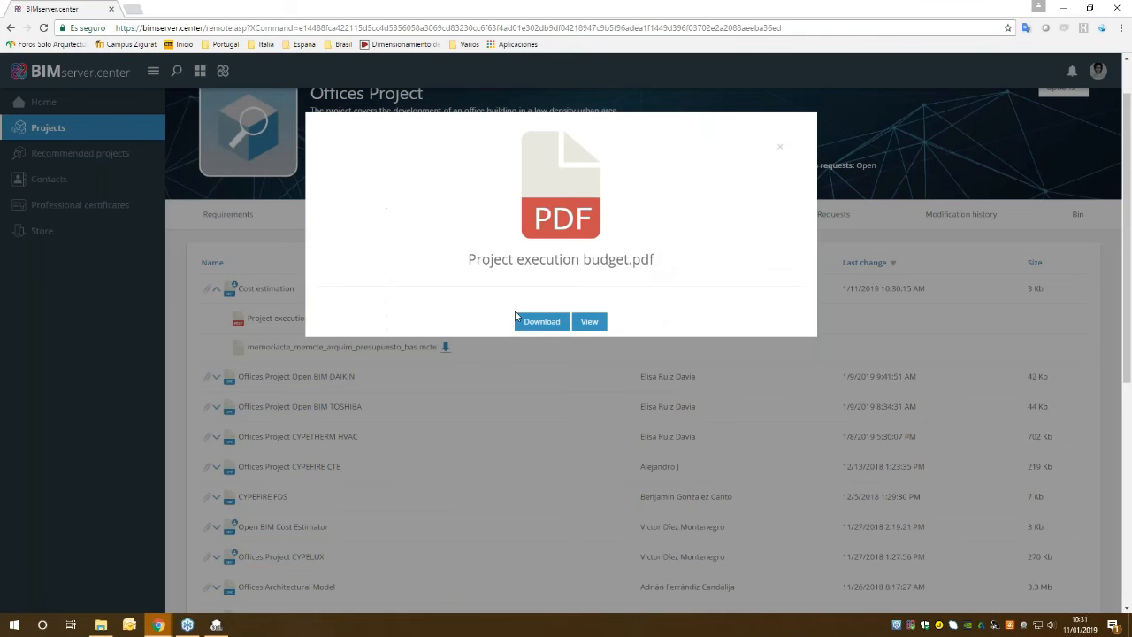
click(542, 353)
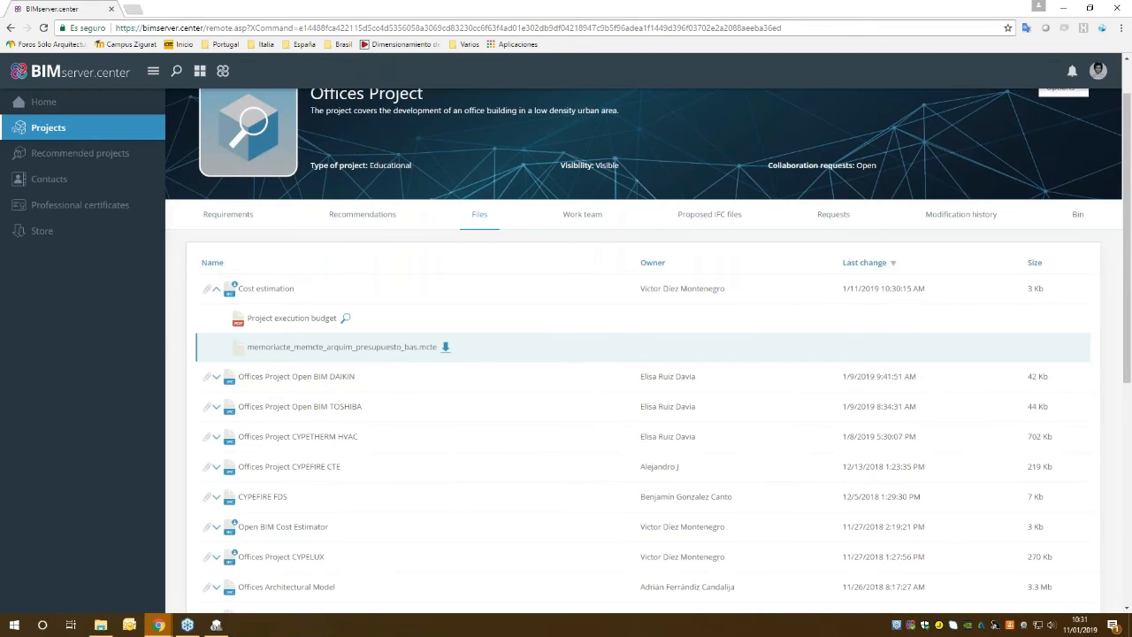
Switch to Open BIM Cost Estimator, open the license information and read the note about purchasing the professional version.
click(1062, 9)
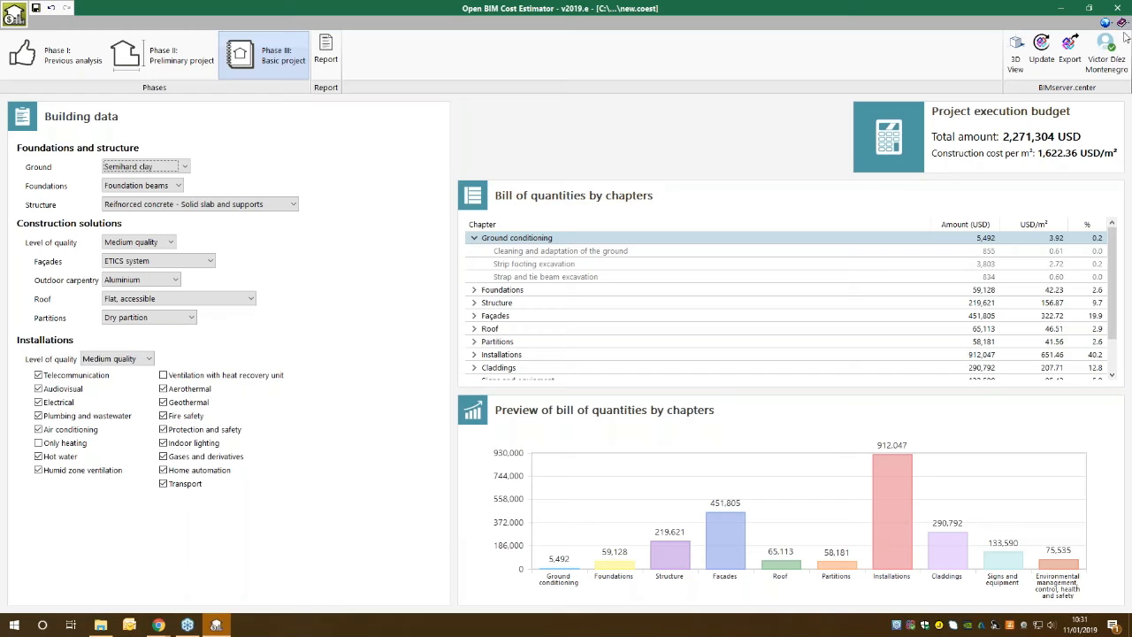
click(1120, 23)
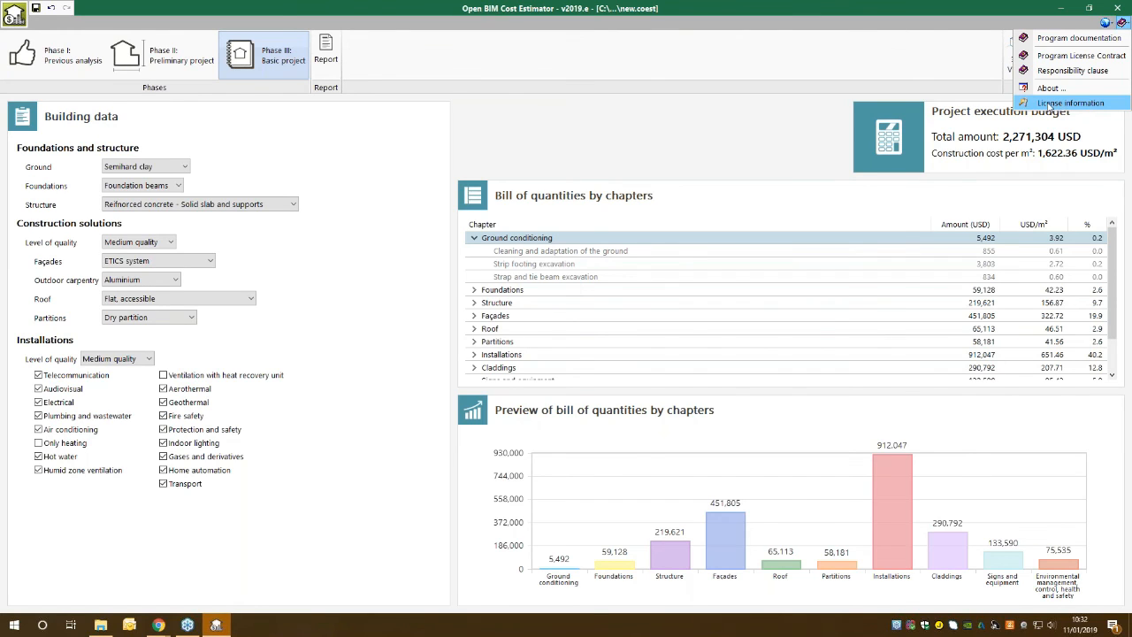
click(1091, 103)
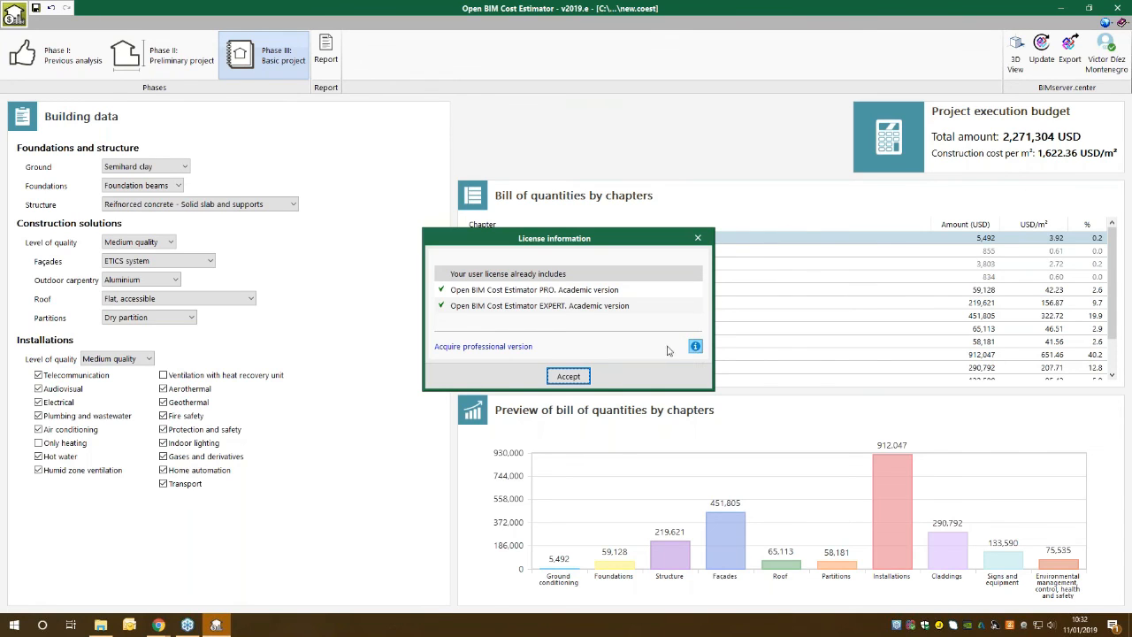
click(696, 346)
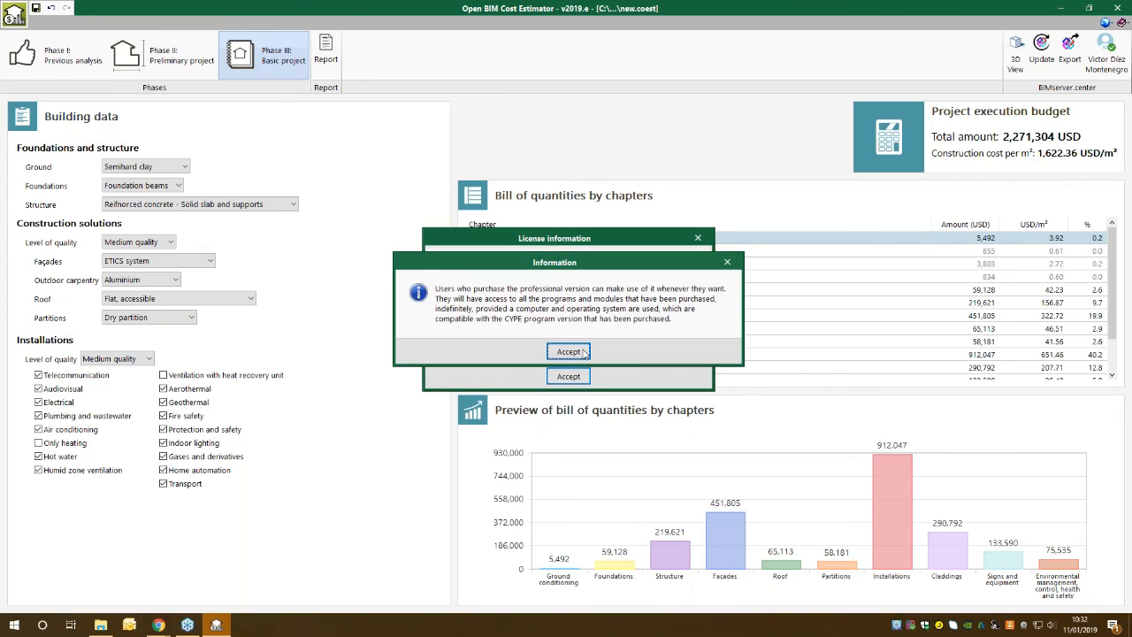
click(587, 353)
Start acquiring the professional version with the Open BIM Cost Estimator EXPERT module and proceed to the order page.
click(494, 347)
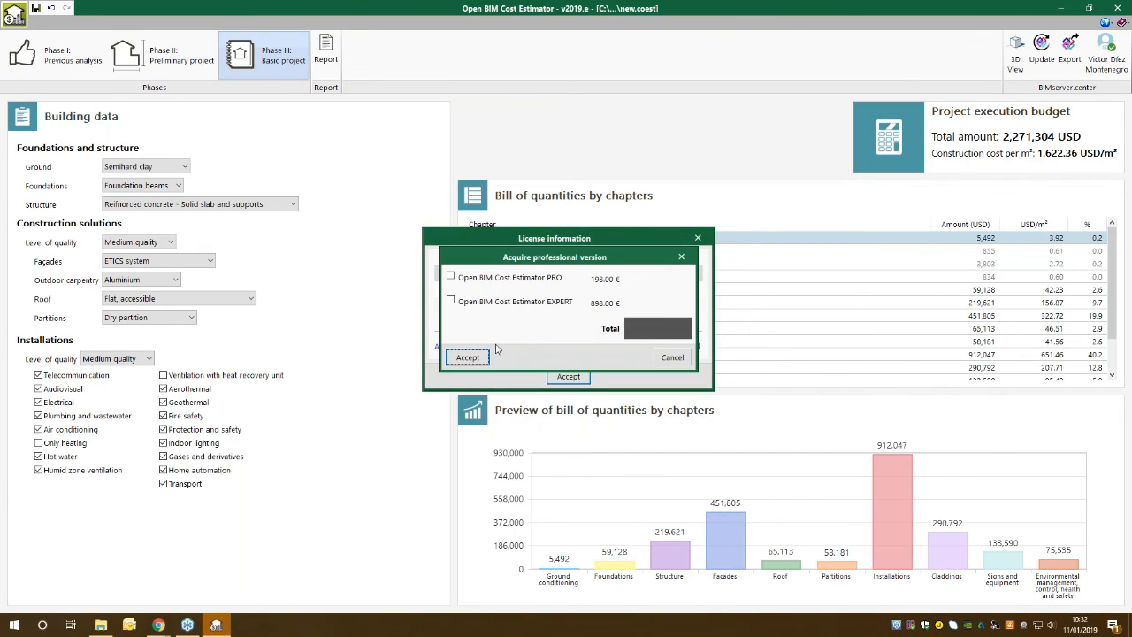
drag(537, 220, 844, 229)
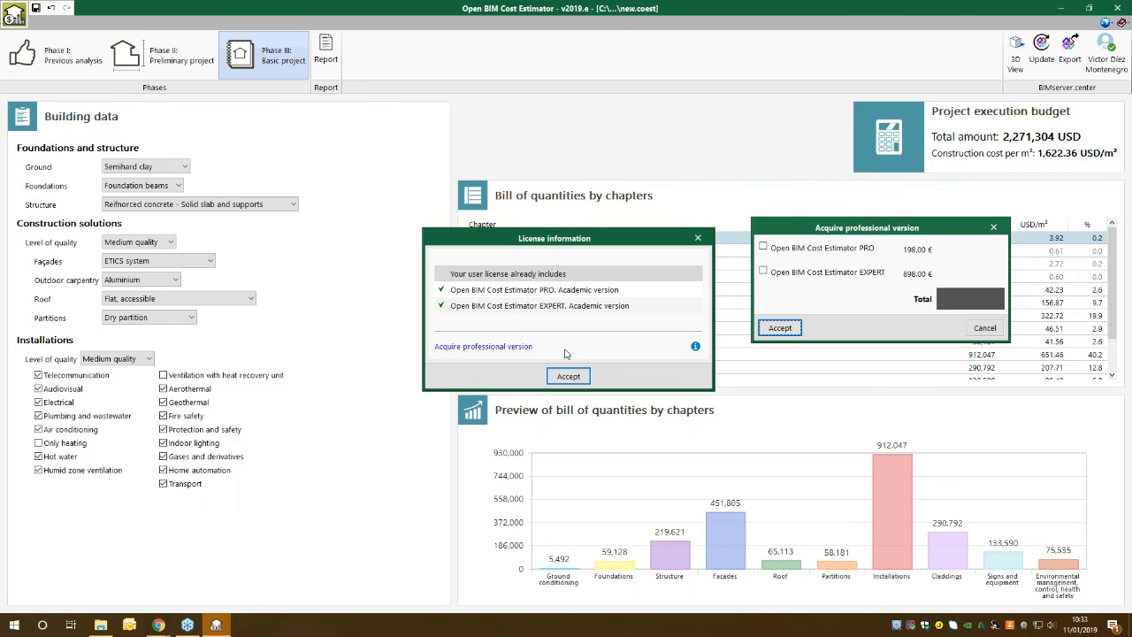
click(764, 249)
click(763, 272)
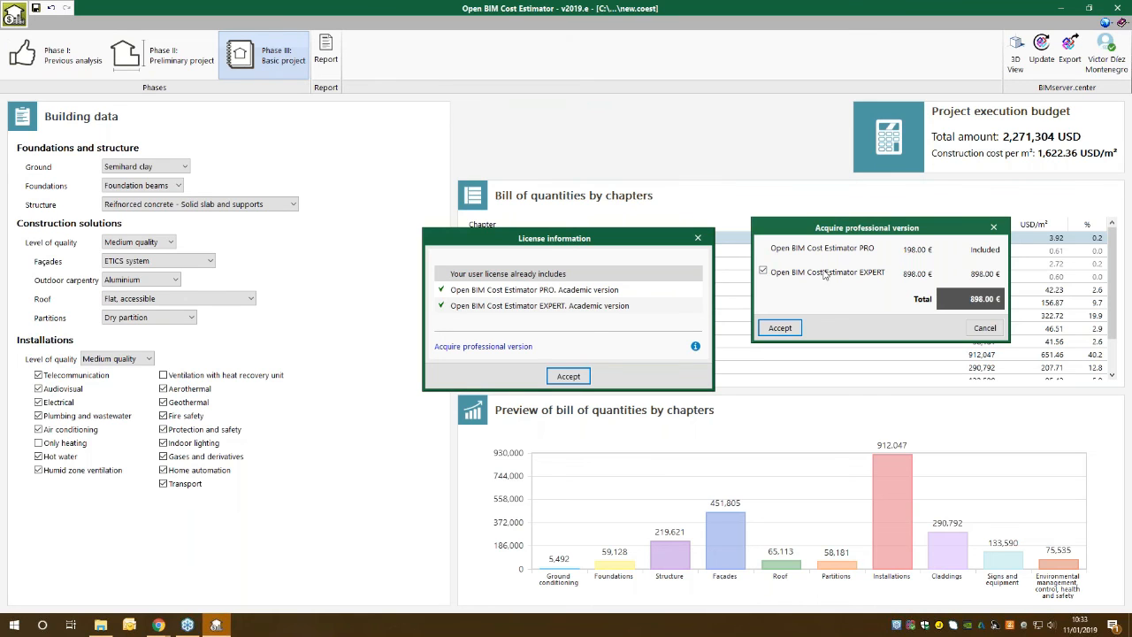
click(781, 328)
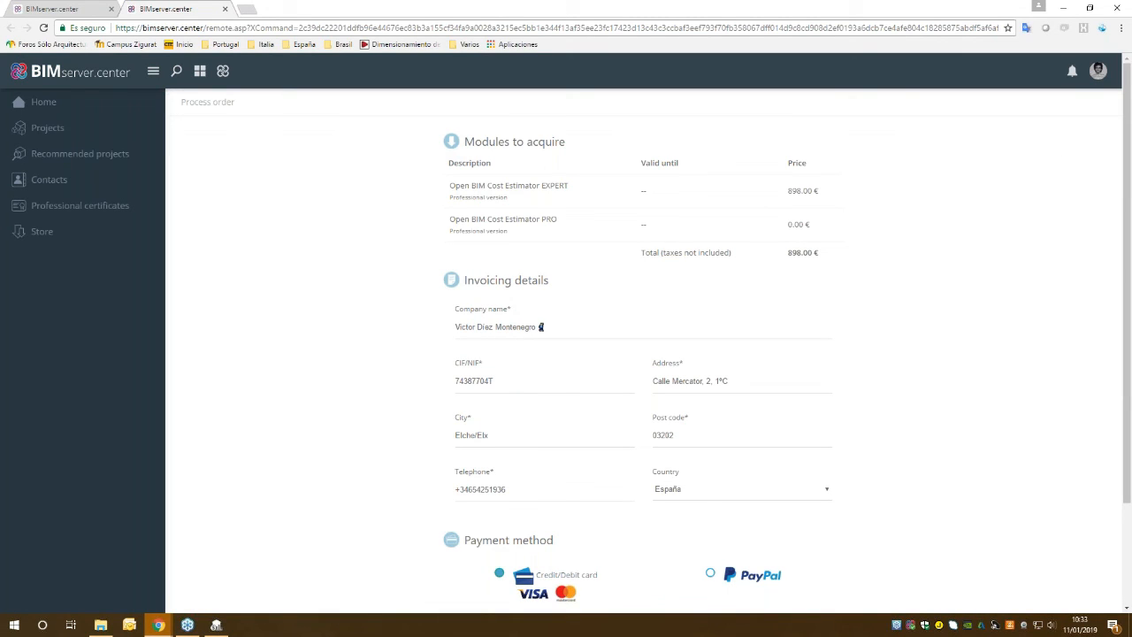
Look over the order page, abandon the purchase and close the license information back in Open BIM Cost Estimator.
scroll(660, 413, down, 3)
scroll(660, 412, up, 3)
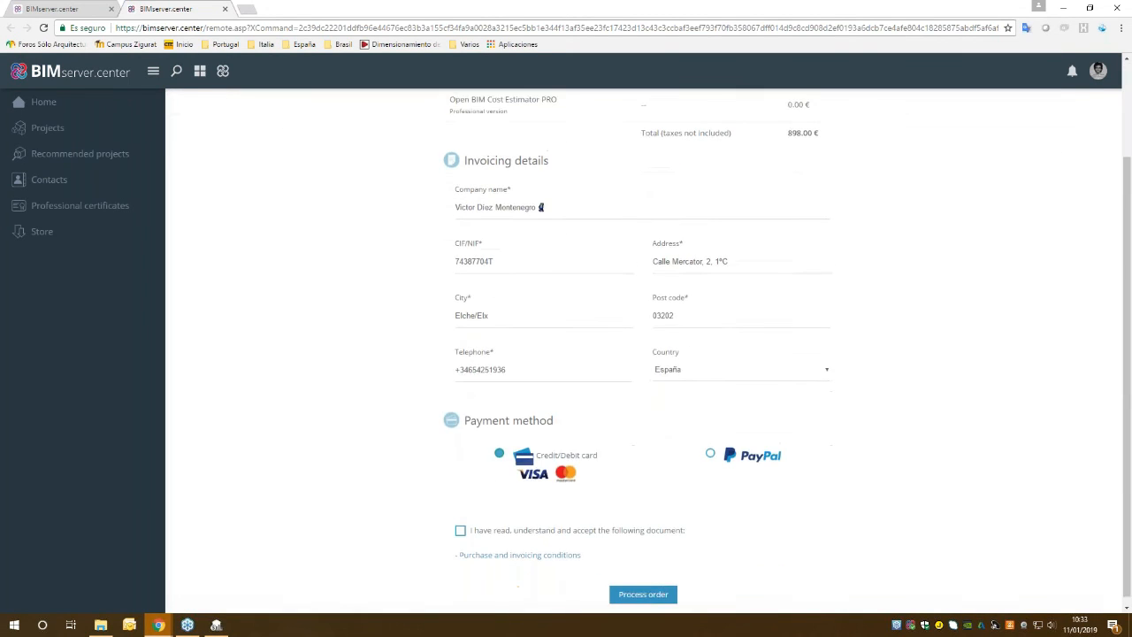
click(226, 9)
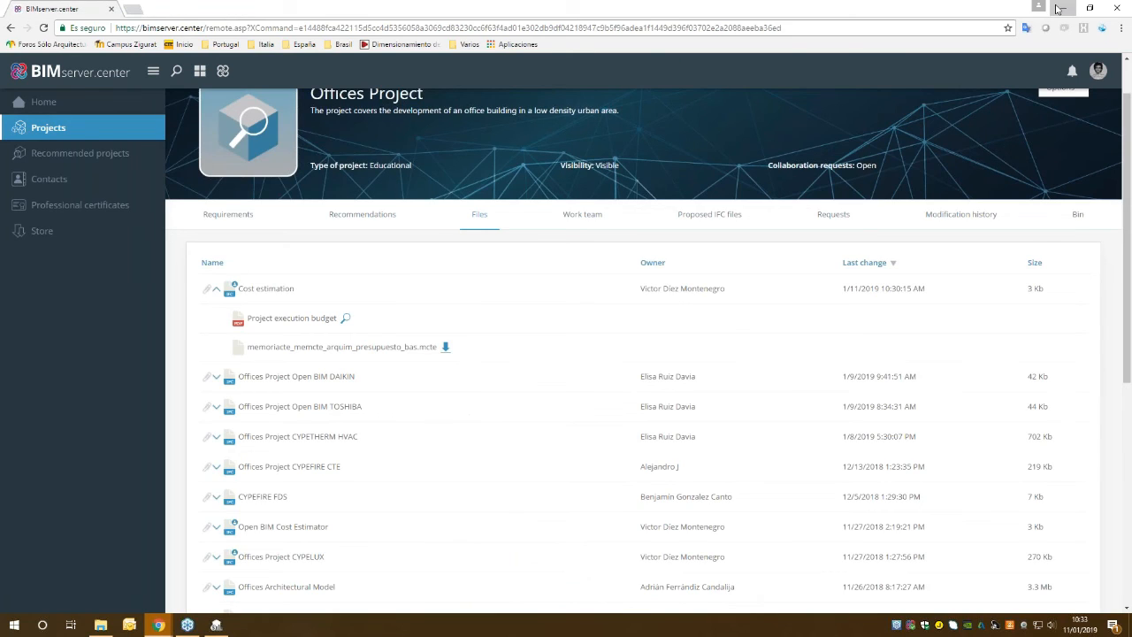
click(1059, 9)
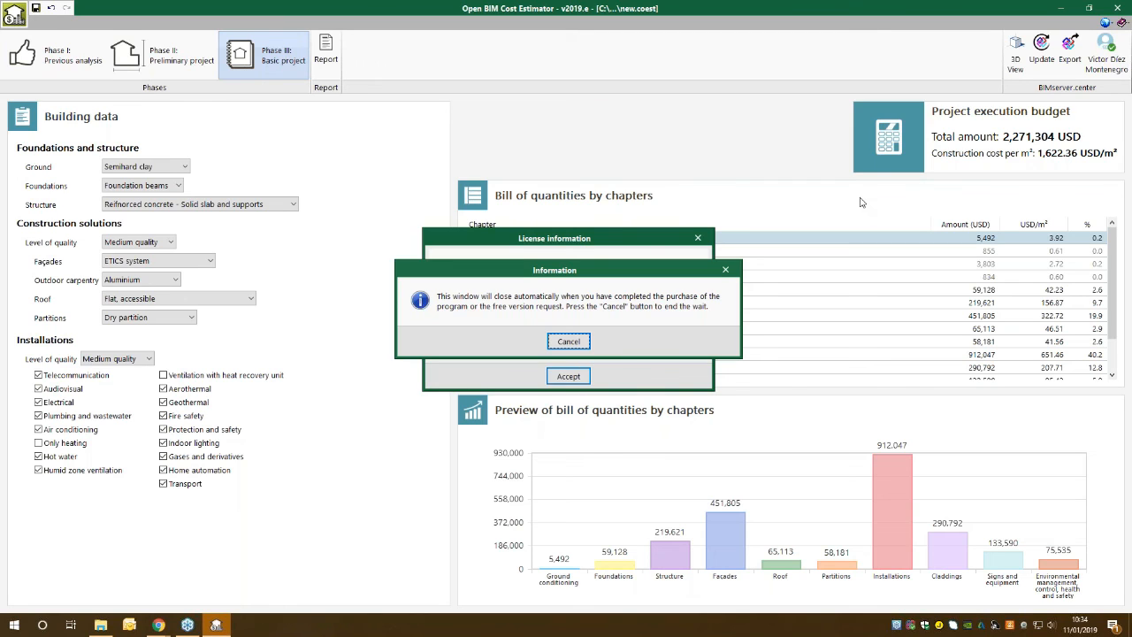
click(725, 270)
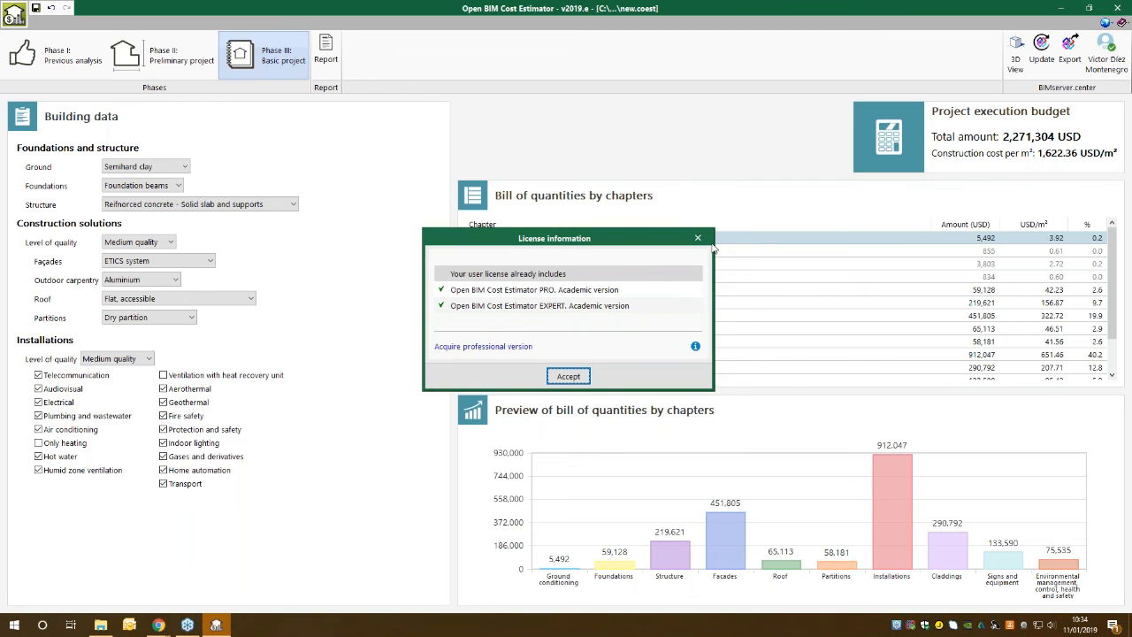
click(698, 238)
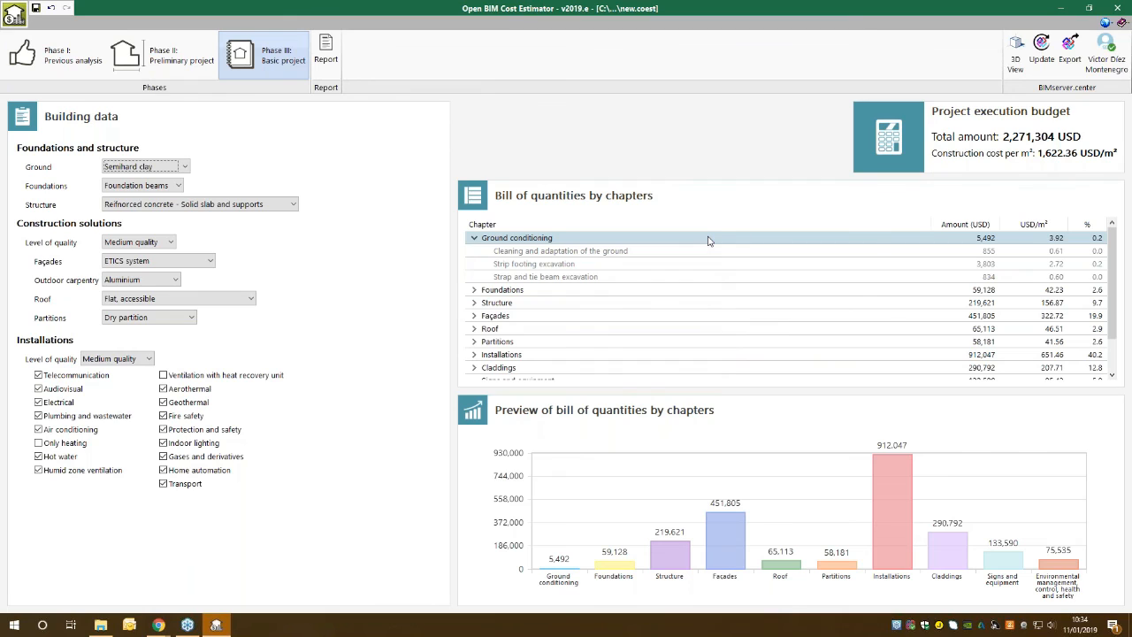